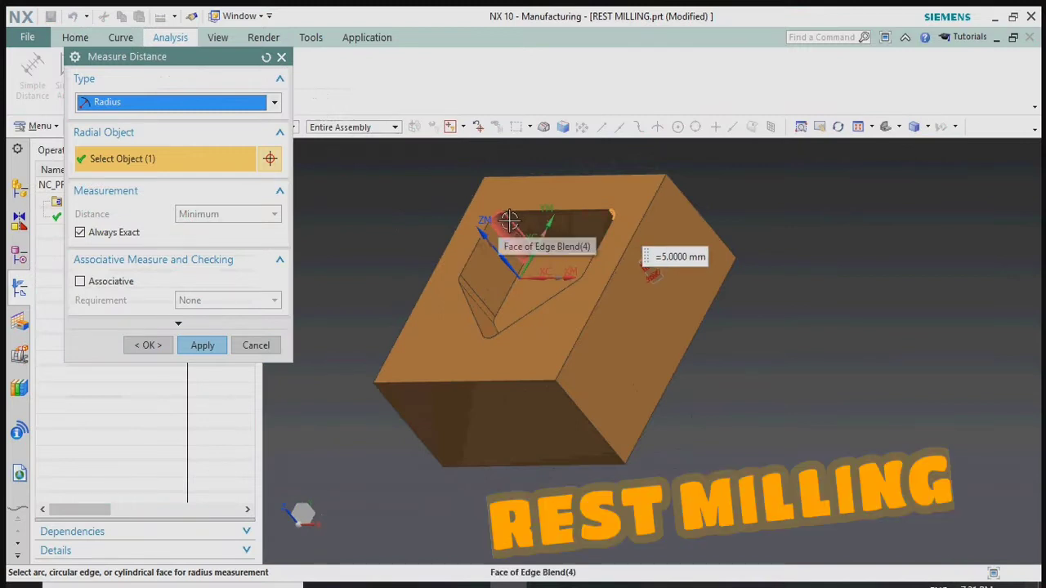
# Examine the pocket's corner blends and their radii from several angles, and end the radius measurement
pyautogui.moveTo(476, 343); pyautogui.dragTo(494, 392, button='middle')
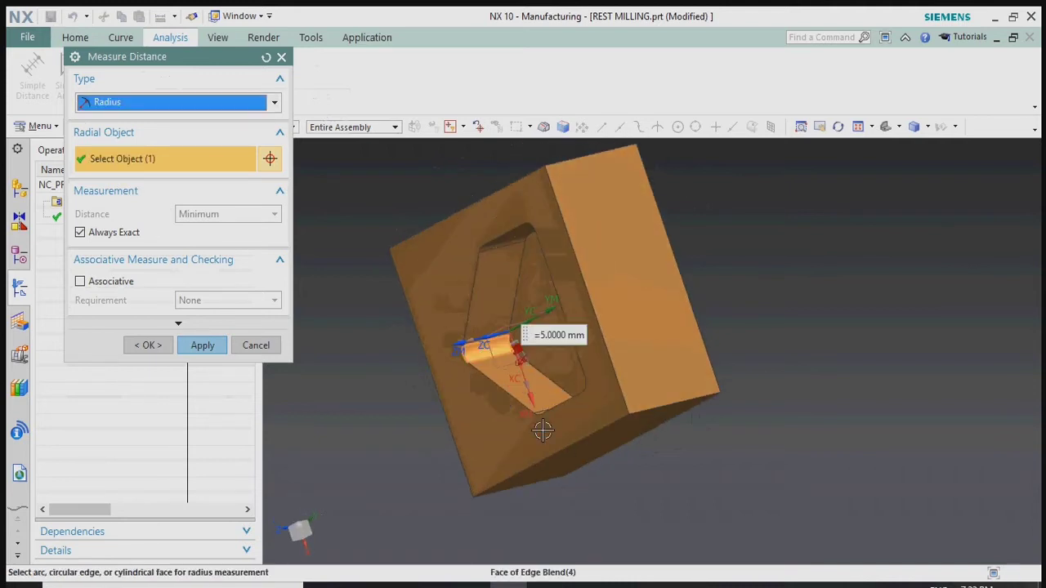
pyautogui.moveTo(597, 450); pyautogui.dragTo(686, 442, button='middle')
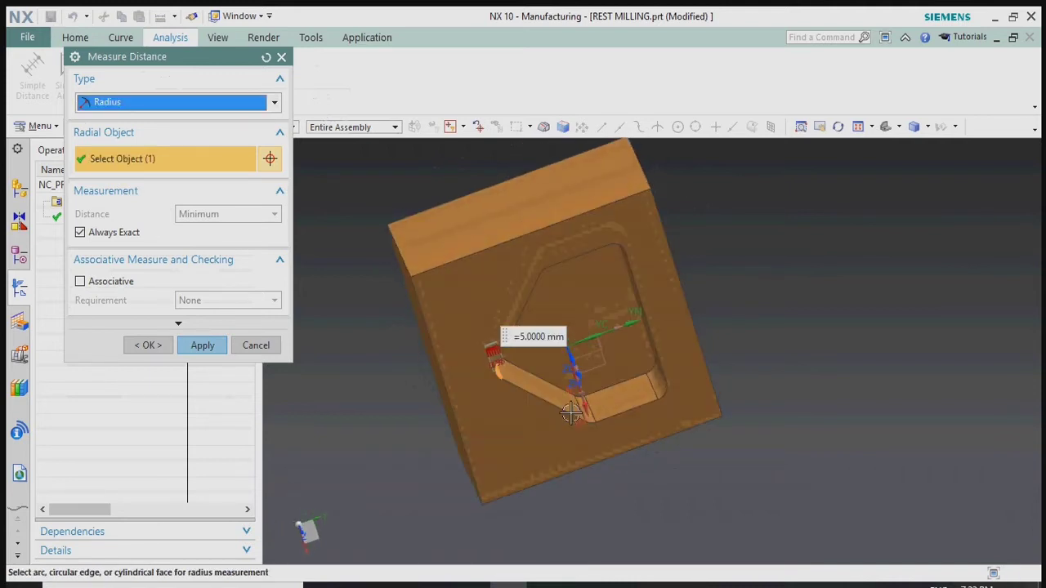
pyautogui.scroll(3, 589, 421)
pyautogui.scroll(-5, 692, 425)
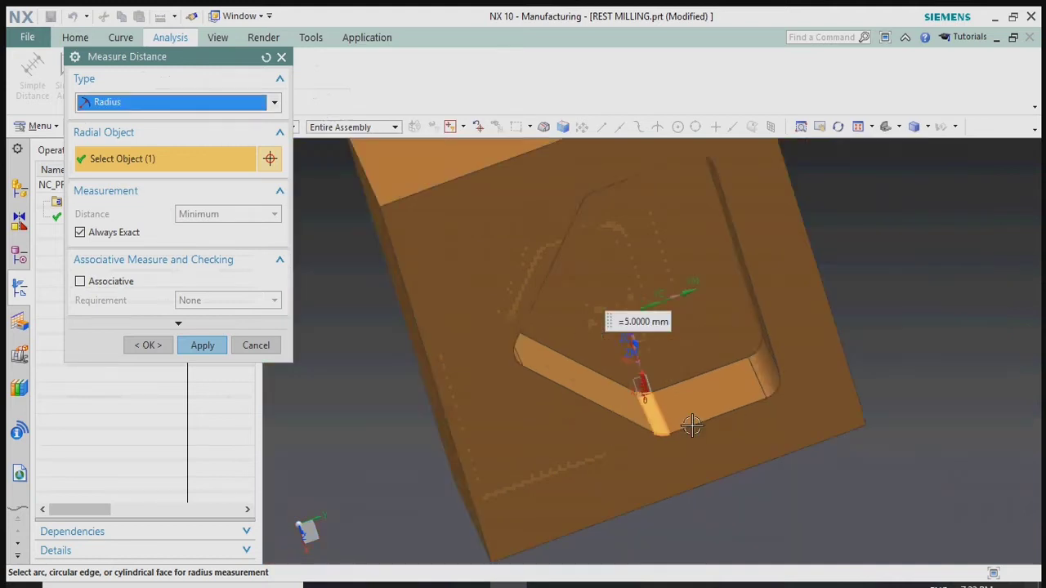
pyautogui.moveTo(738, 450); pyautogui.dragTo(792, 433, button='middle')
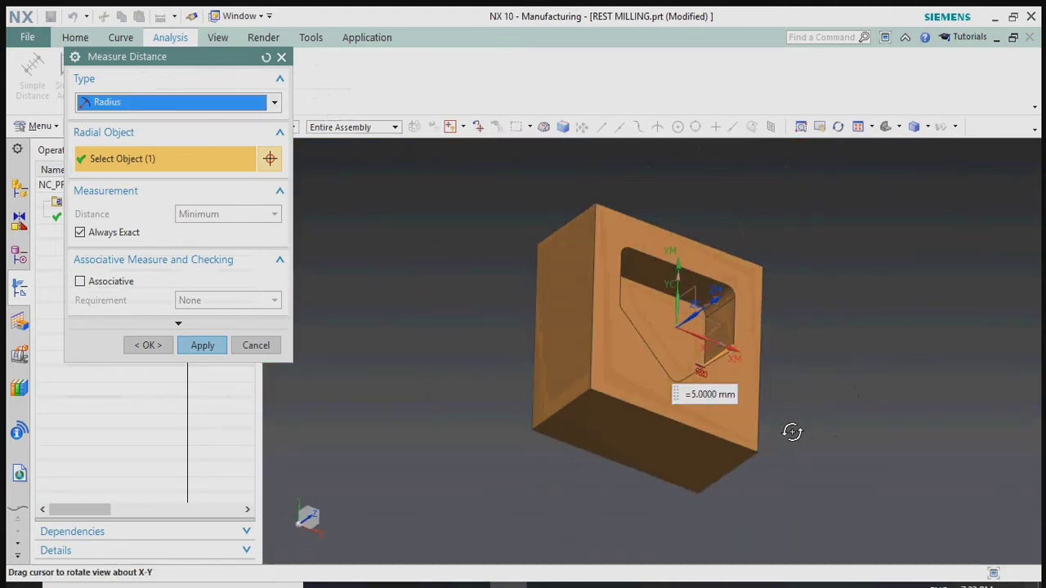
pyautogui.click(249, 353)
pyautogui.moveTo(758, 379); pyautogui.dragTo(737, 373, button='middle')
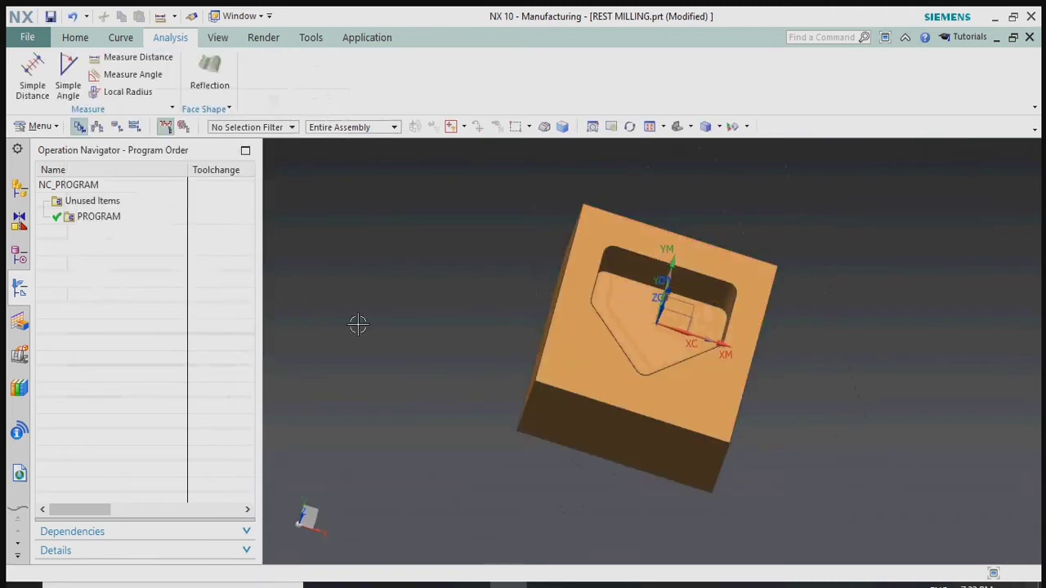
pyautogui.moveTo(556, 305); pyautogui.dragTo(589, 313, button='middle')
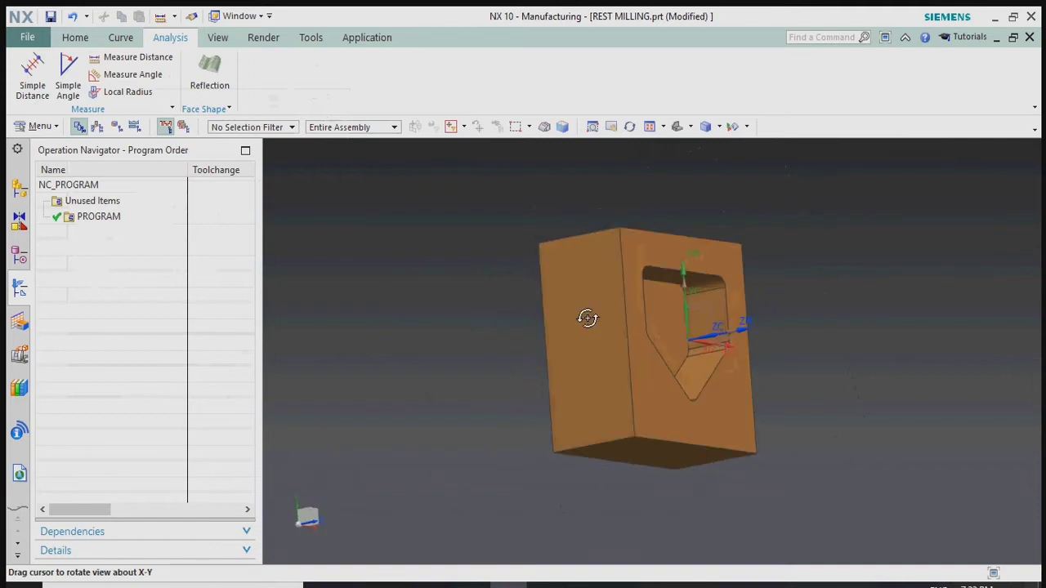
# Create a Cavity Mill operation of type mill_contour under PROGRAM, named CAVITY_MILL
pyautogui.click(103, 214)
pyautogui.rightClick(103, 217)
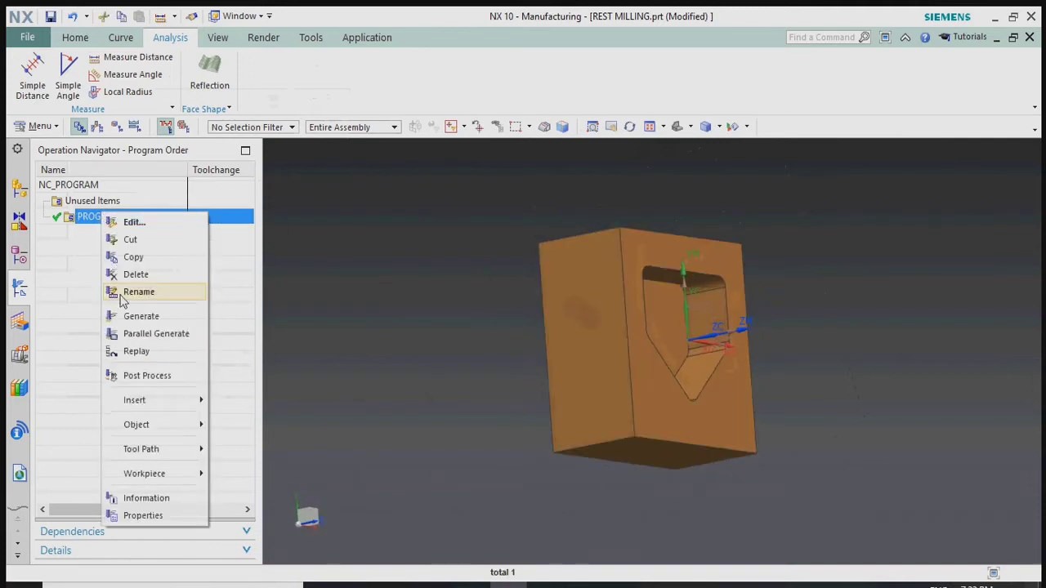
pyautogui.moveTo(135, 400)
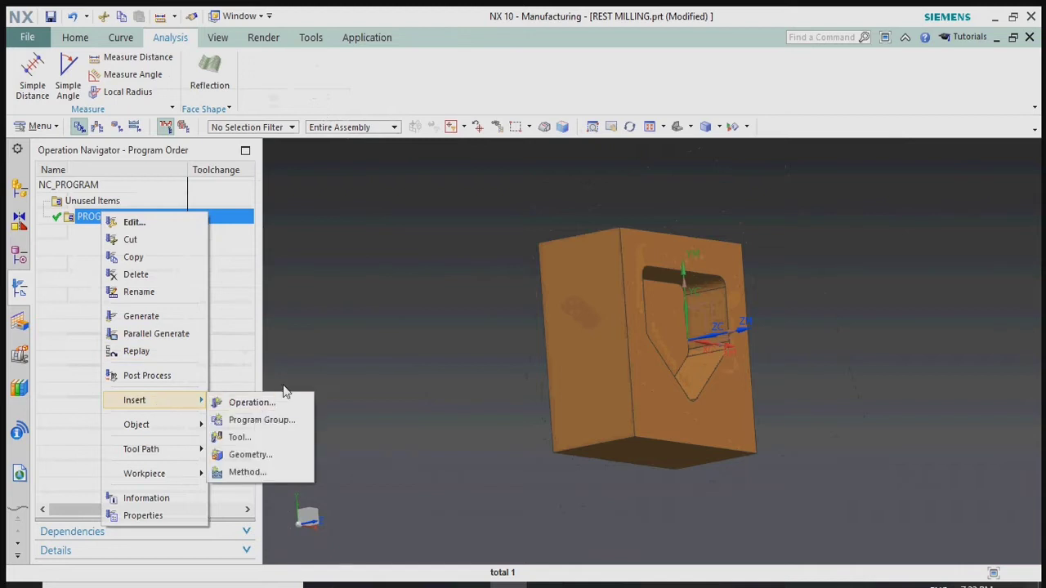
pyautogui.click(246, 404)
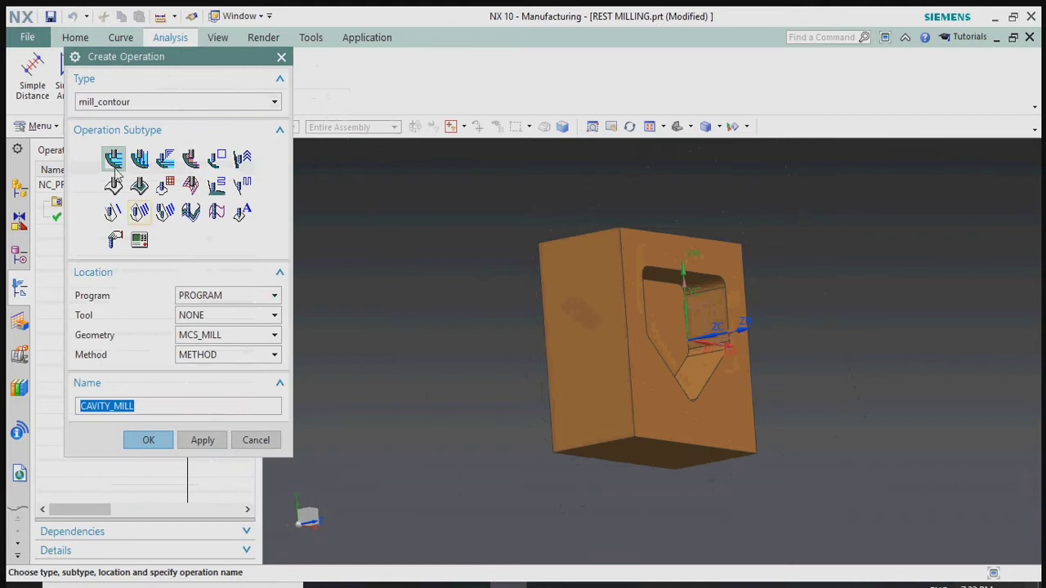
pyautogui.click(101, 106)
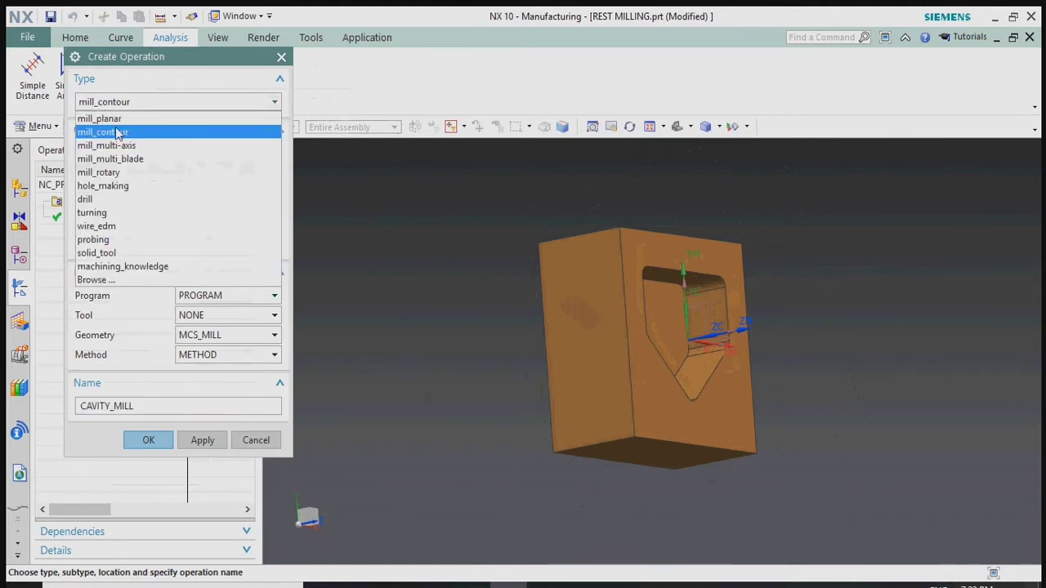
pyautogui.click(118, 133)
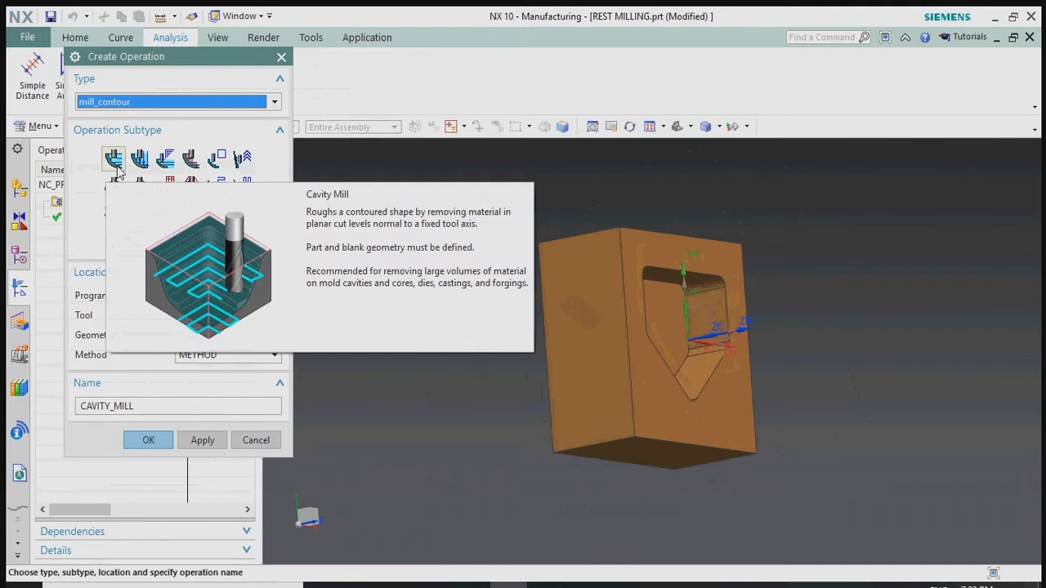
pyautogui.click(148, 440)
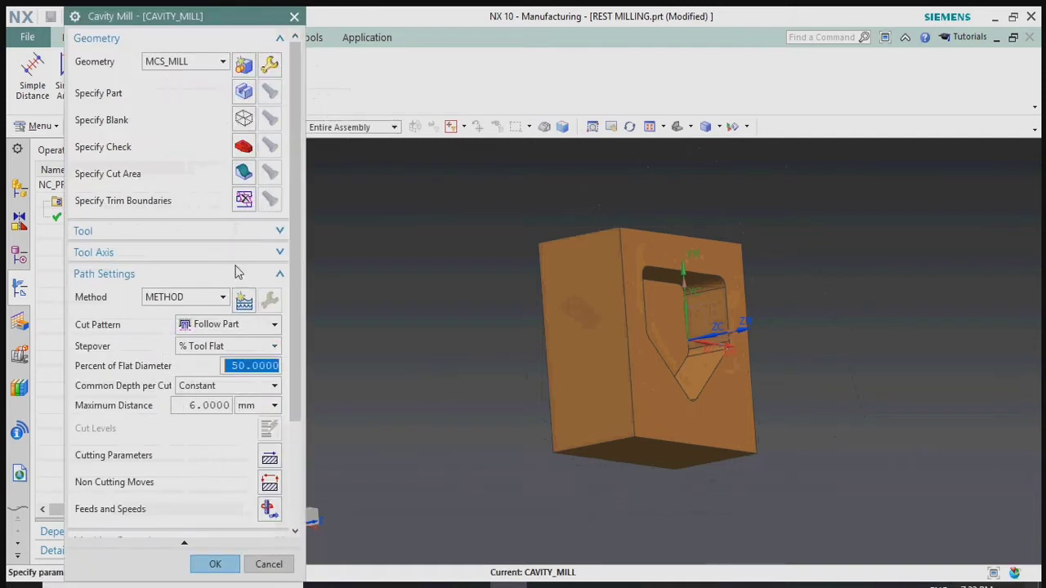
# Specify the solid block with the pocket as the part geometry of the Cavity Mill operation
pyautogui.click(245, 92)
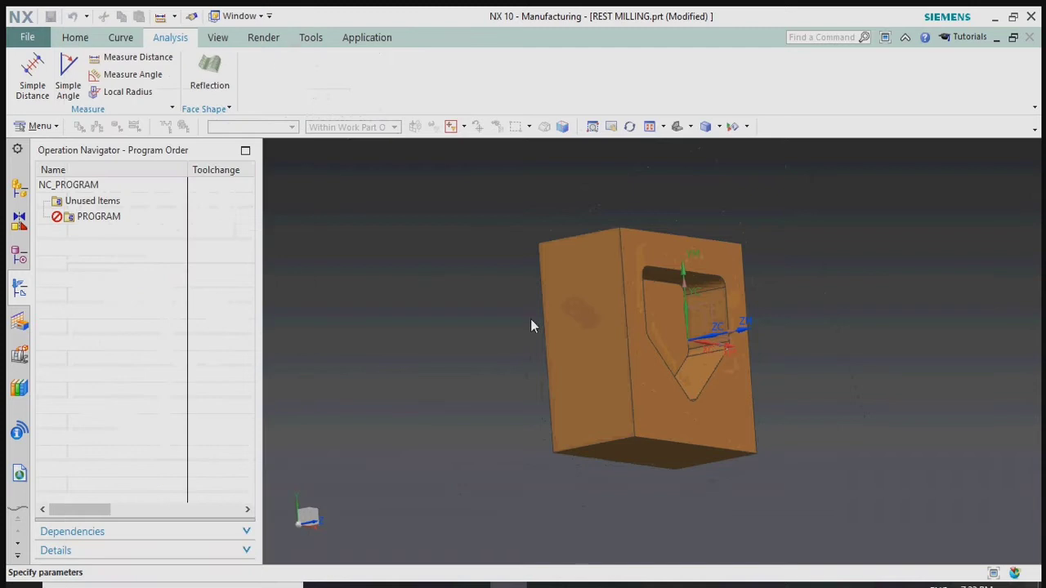
pyautogui.click(607, 317)
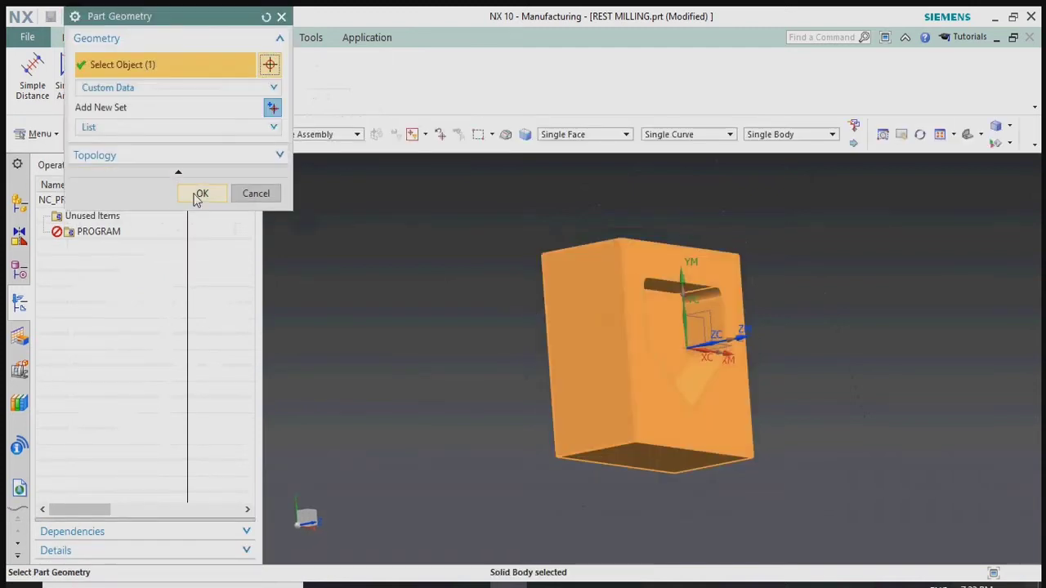
pyautogui.click(200, 196)
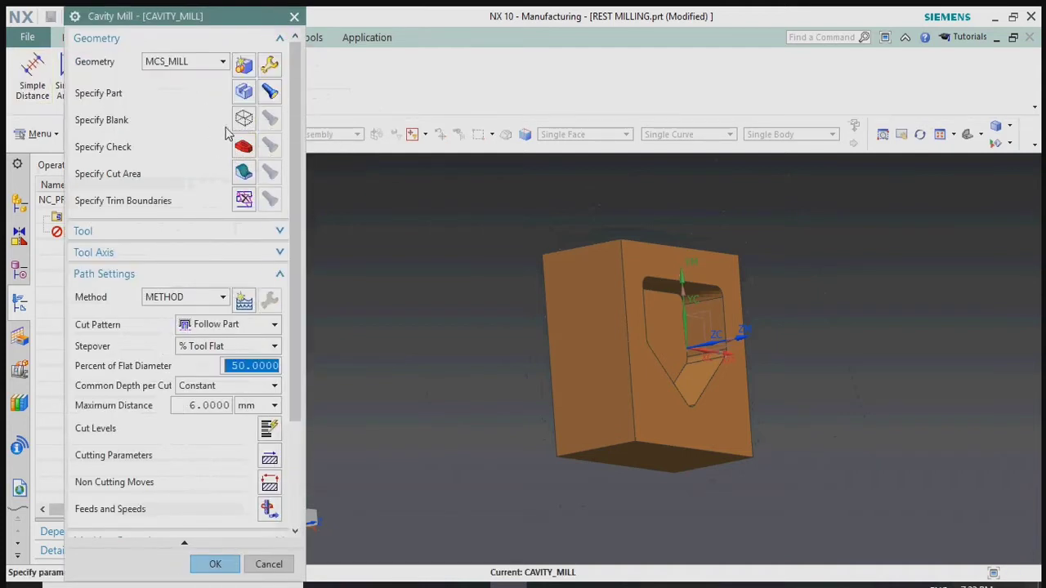
pyautogui.click(242, 120)
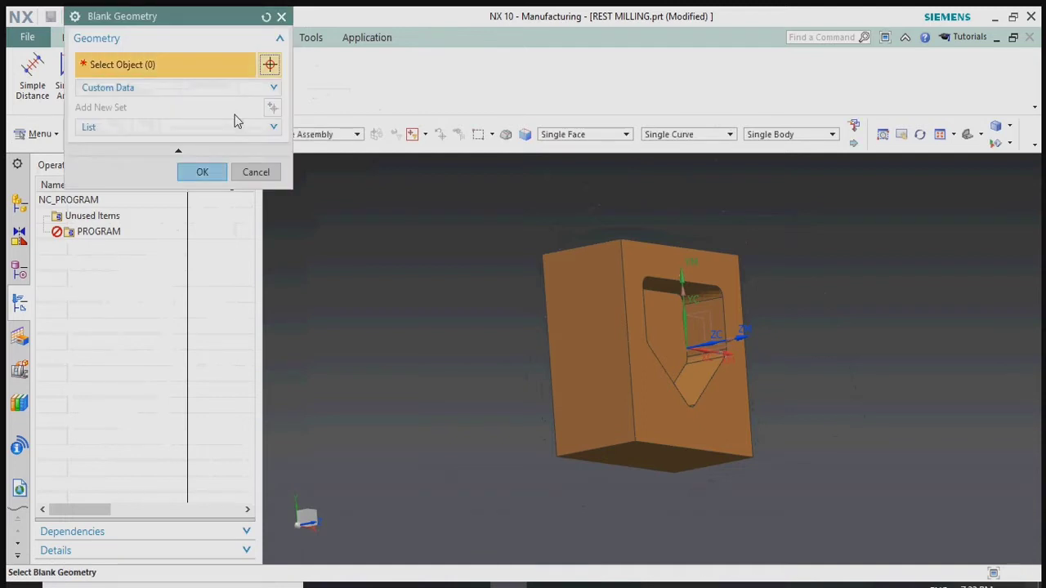
pyautogui.click(205, 95)
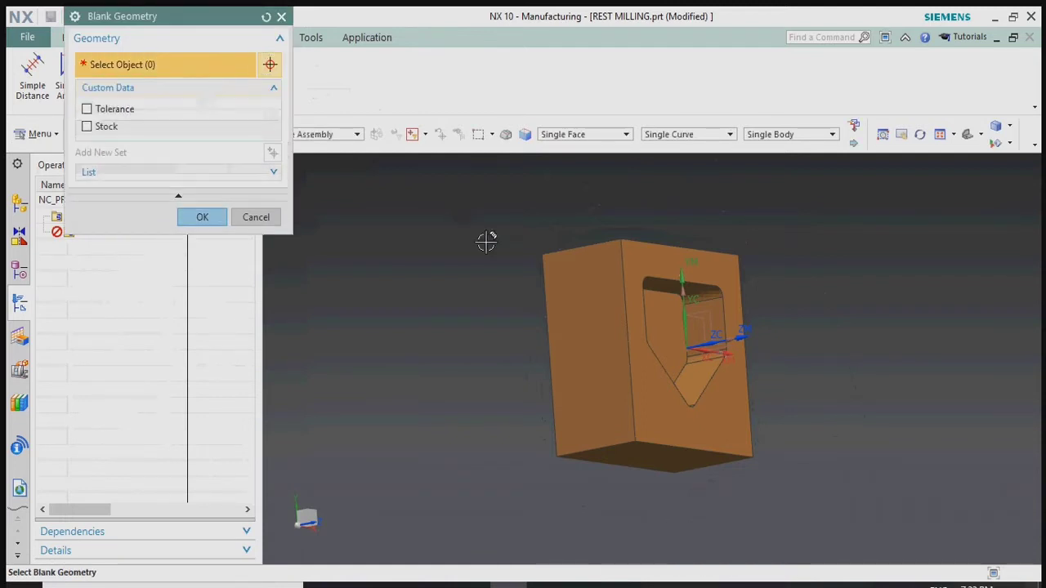
pyautogui.click(224, 224)
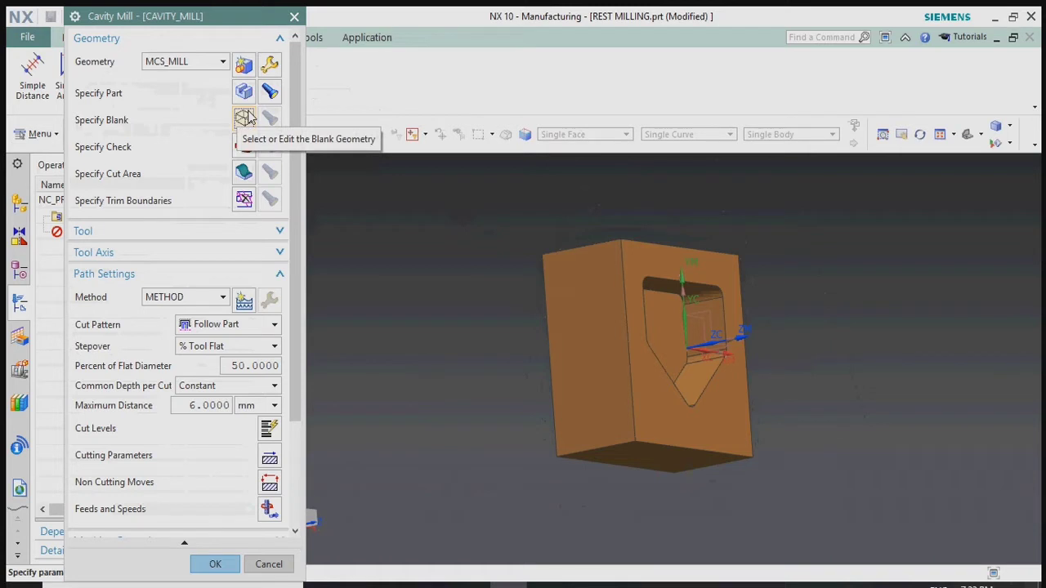
pyautogui.click(243, 118)
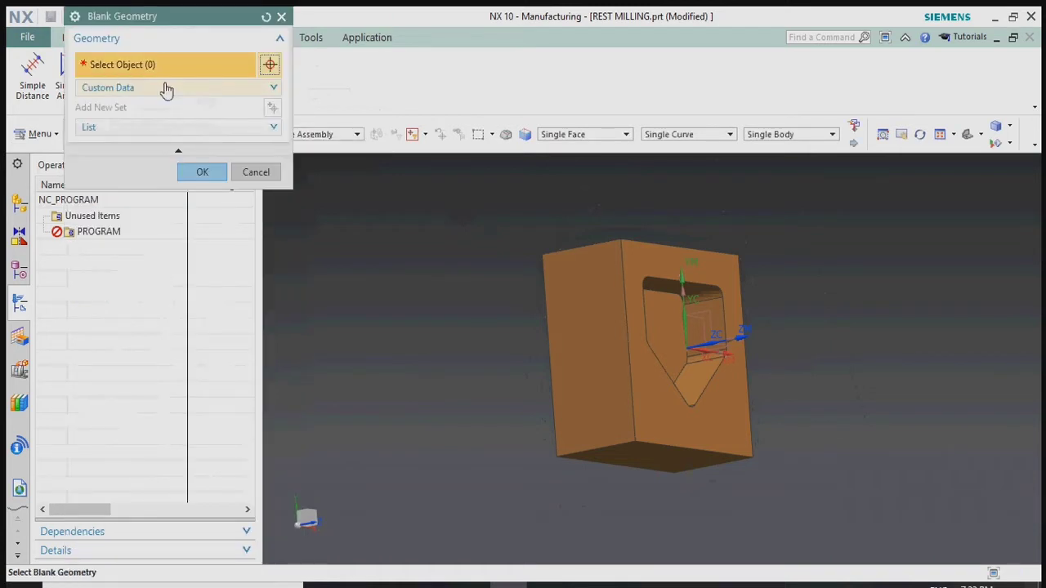
pyautogui.click(166, 88)
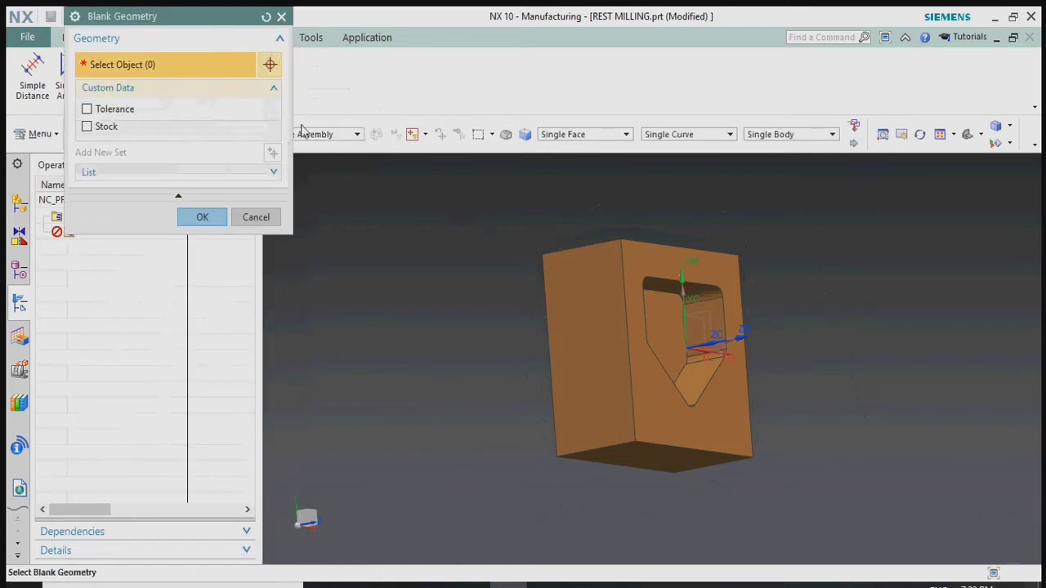
pyautogui.click(673, 350)
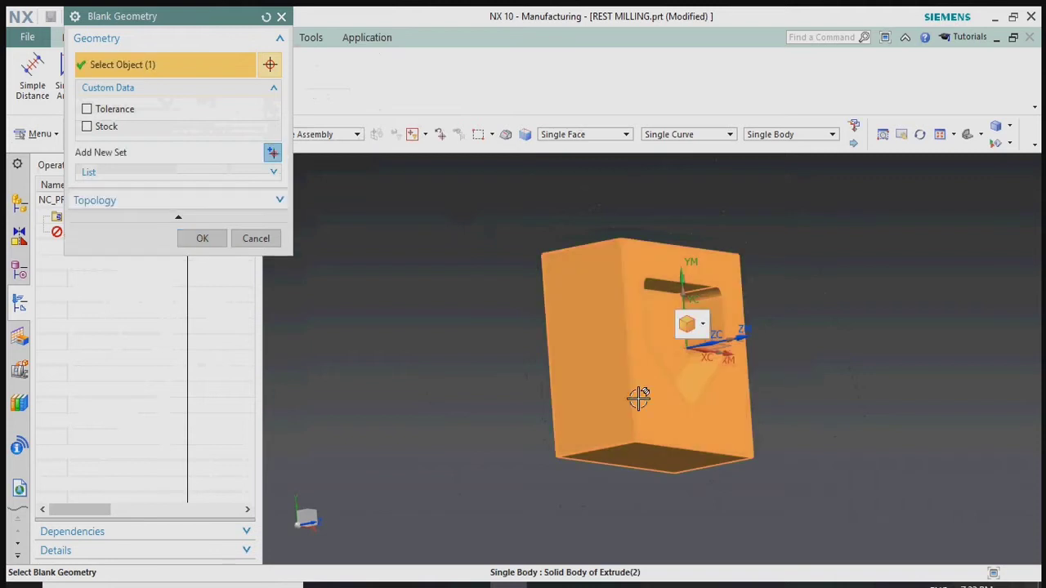
pyautogui.click(163, 172)
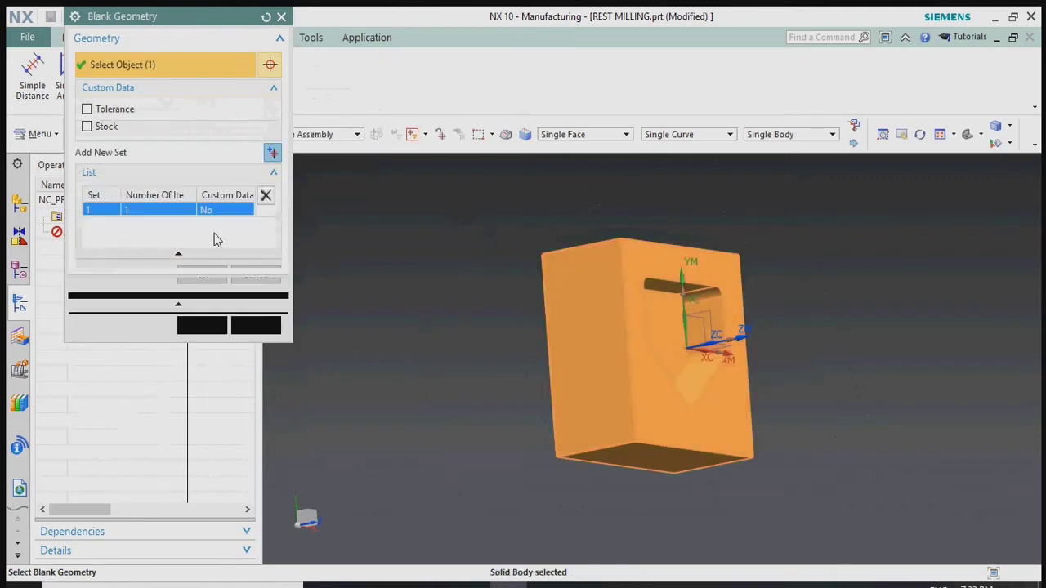
pyautogui.click(266, 196)
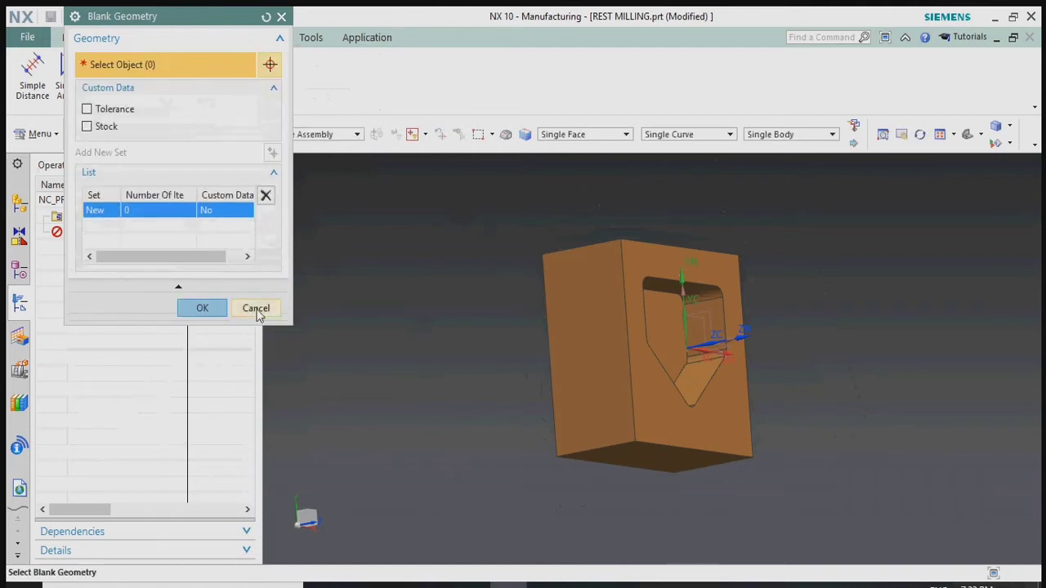
pyautogui.click(256, 308)
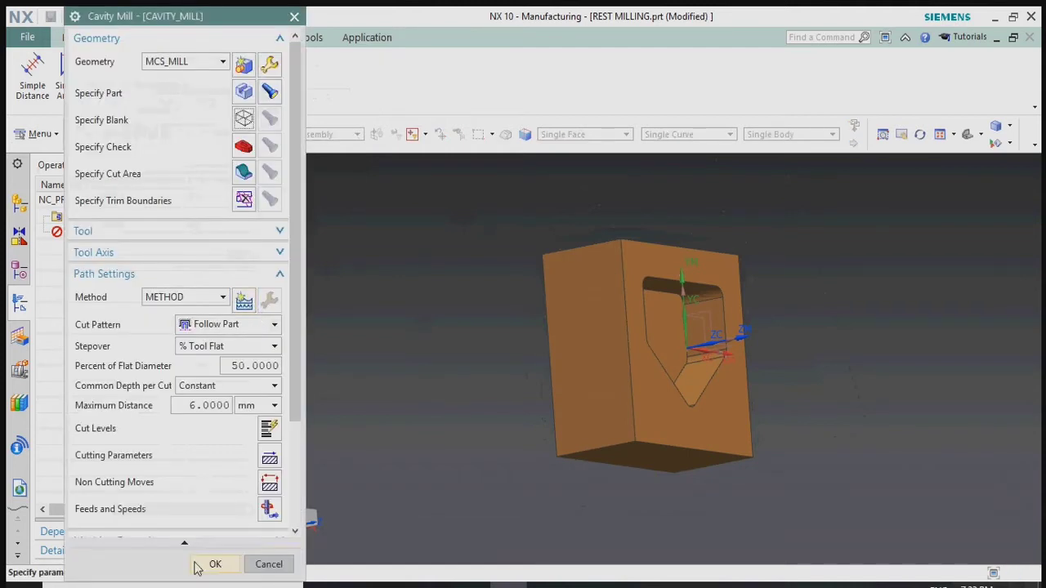
# Accept the Cavity Mill operation and move CAVITY_MILL under WORKPIECE in the geometry view of the Operation Navigator
pyautogui.click(198, 566)
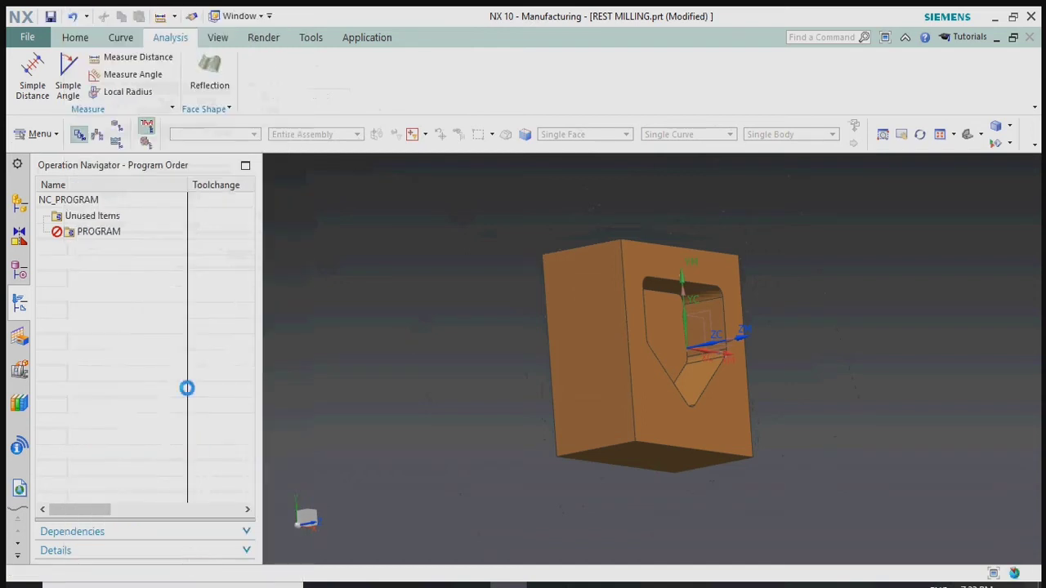
pyautogui.click(144, 234)
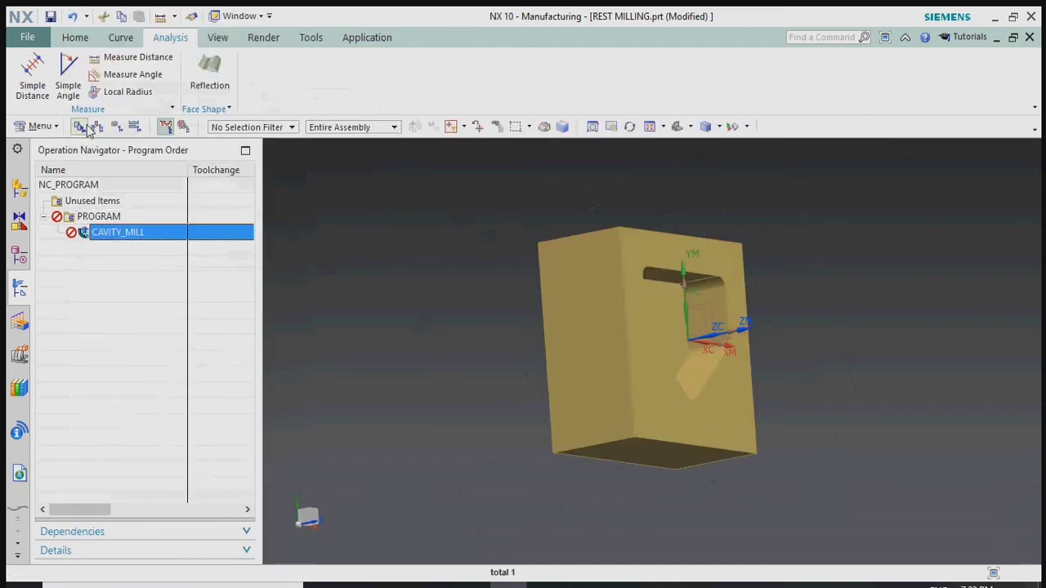
pyautogui.click(98, 127)
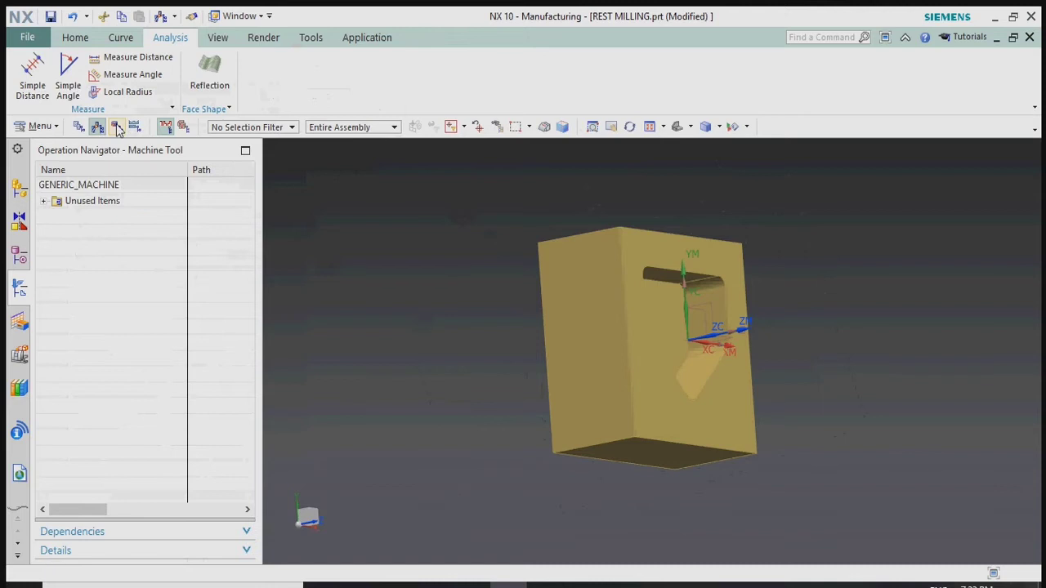
pyautogui.click(117, 128)
pyautogui.click(44, 216)
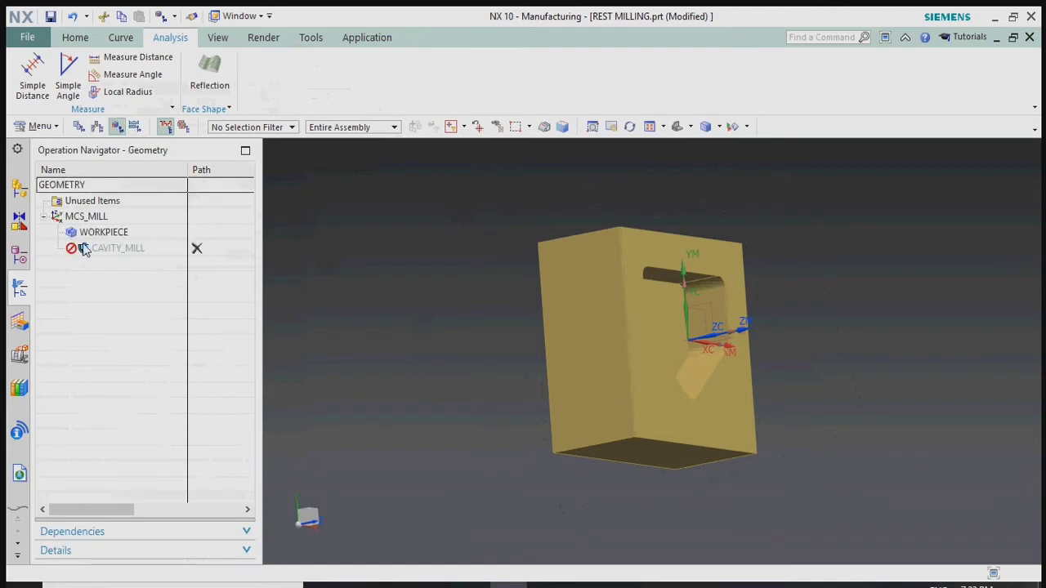
pyautogui.moveTo(112, 260); pyautogui.dragTo(119, 241)
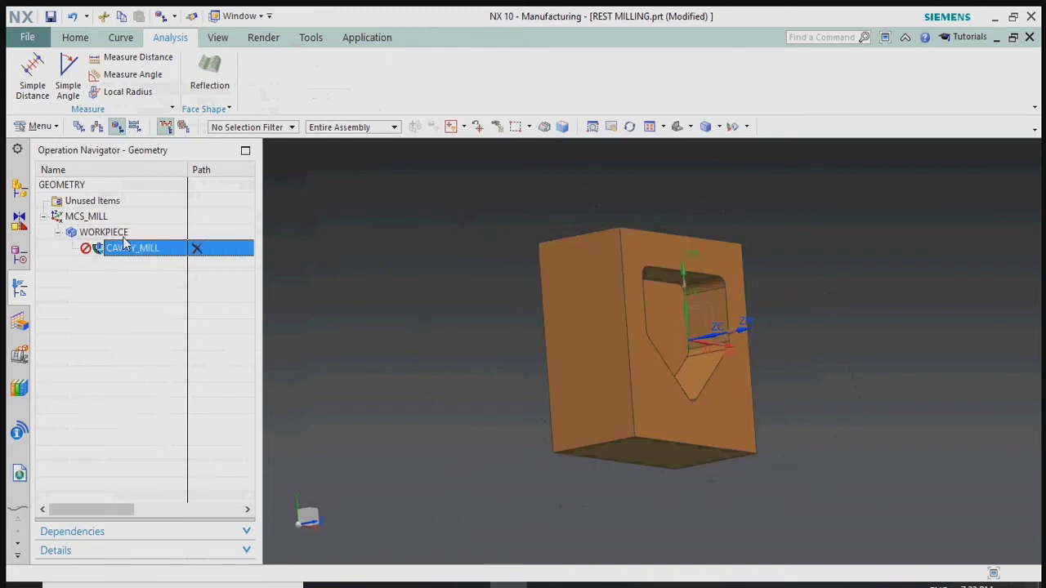
# Edit WORKPIECE and specify the solid block with the pocket as its part geometry
pyautogui.doubleClick(121, 233)
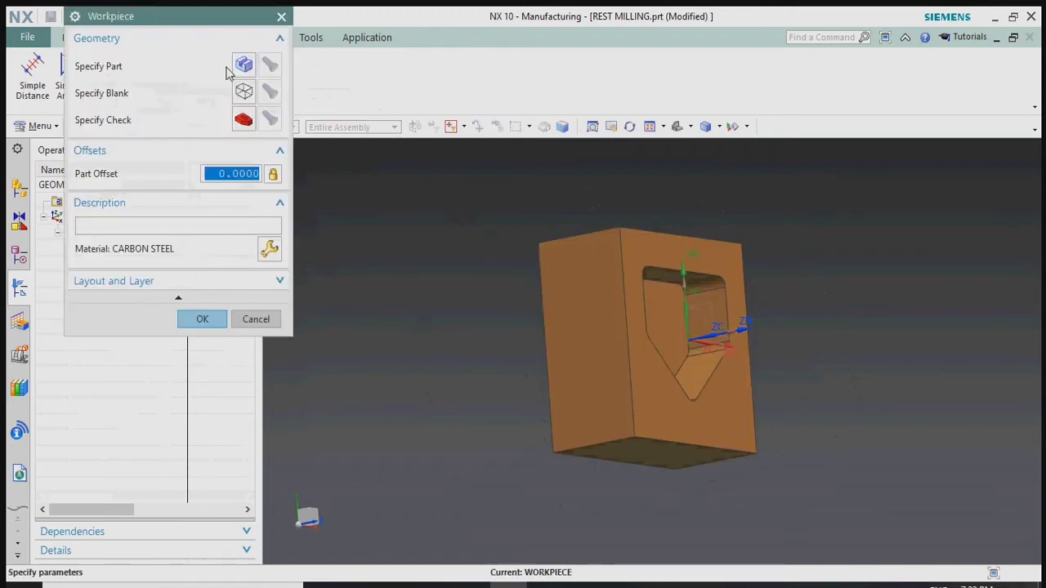
pyautogui.click(239, 68)
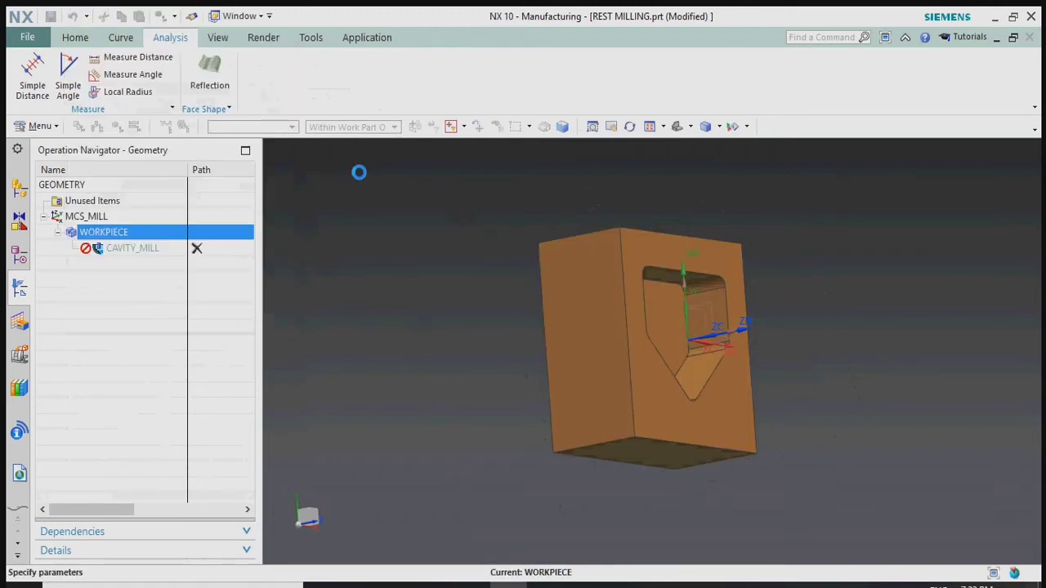
pyautogui.click(588, 341)
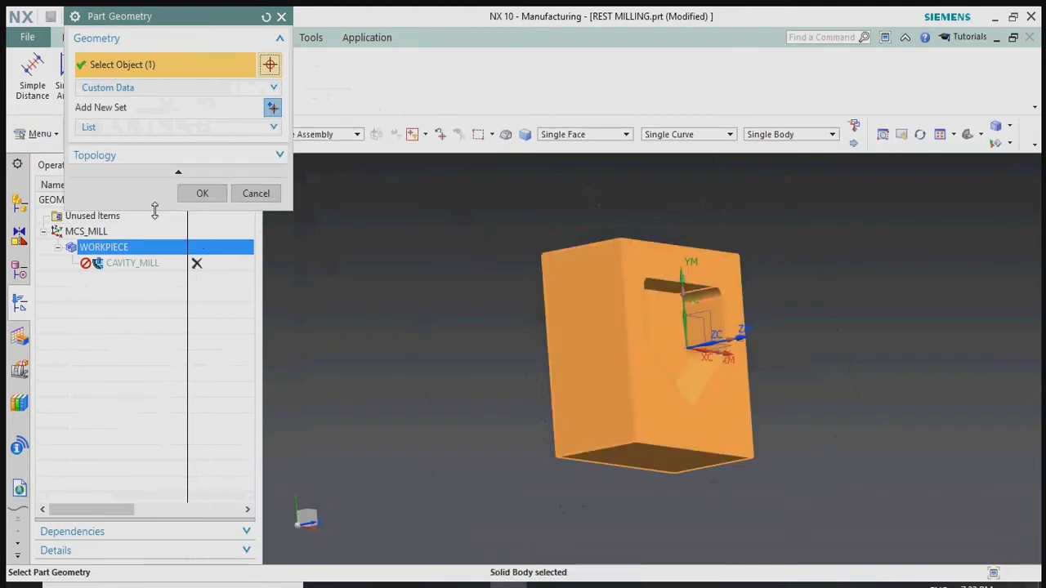
pyautogui.click(202, 193)
# Define the WORKPIECE blank geometry as a Bounding Block
pyautogui.middleClick(216, 144)
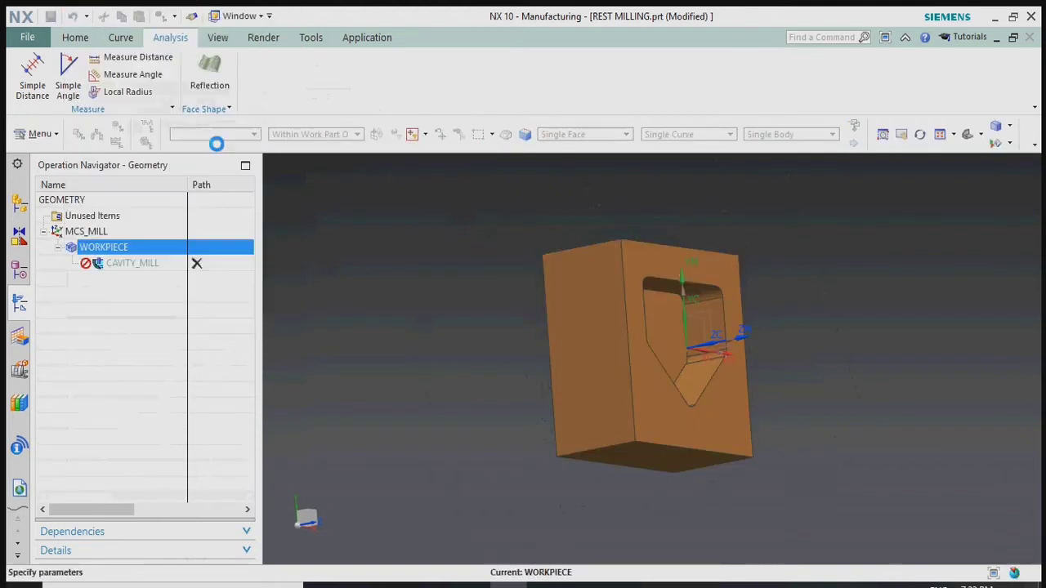
pyautogui.click(196, 67)
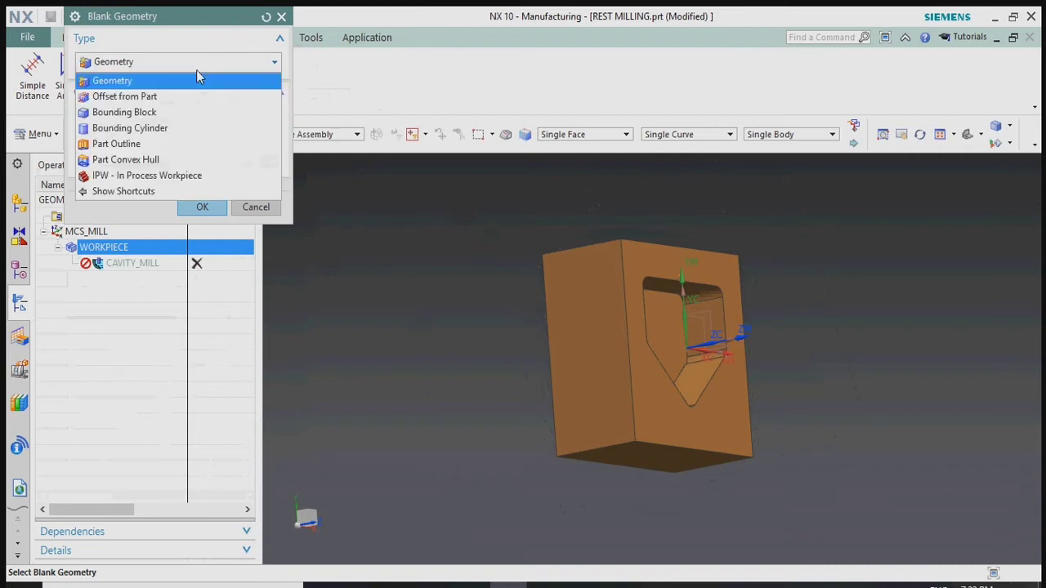
pyautogui.click(187, 112)
pyautogui.click(203, 219)
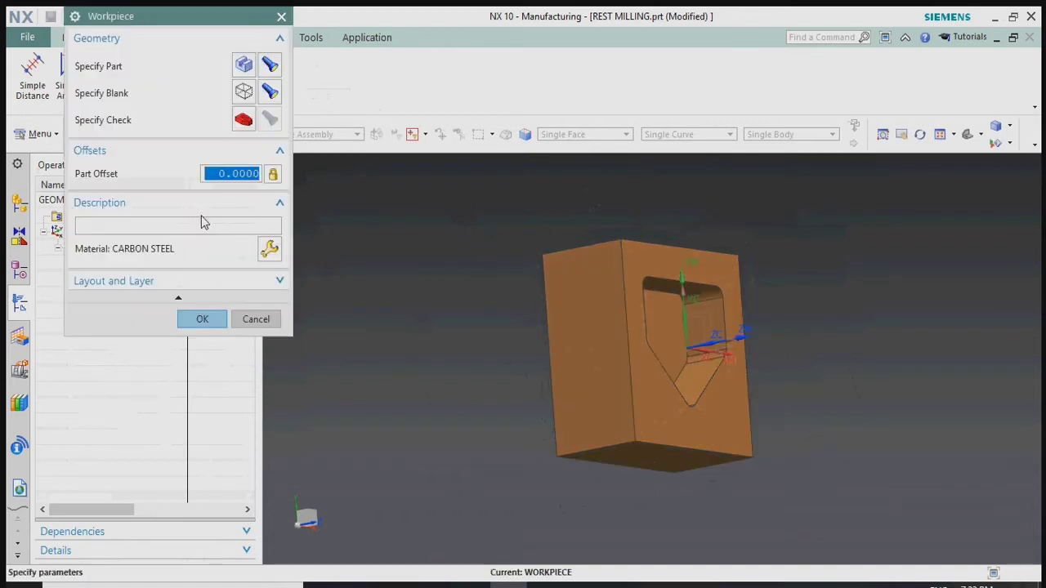
# Accept the WORKPIECE geometry and open the CAVITY_MILL operation for editing
pyautogui.click(211, 317)
pyautogui.click(138, 339)
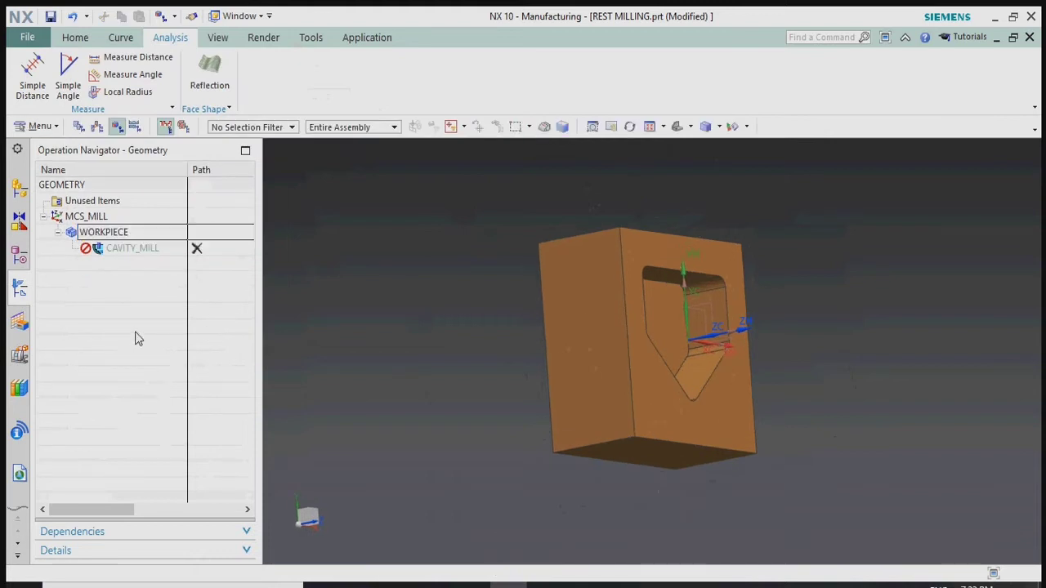
pyautogui.click(150, 251)
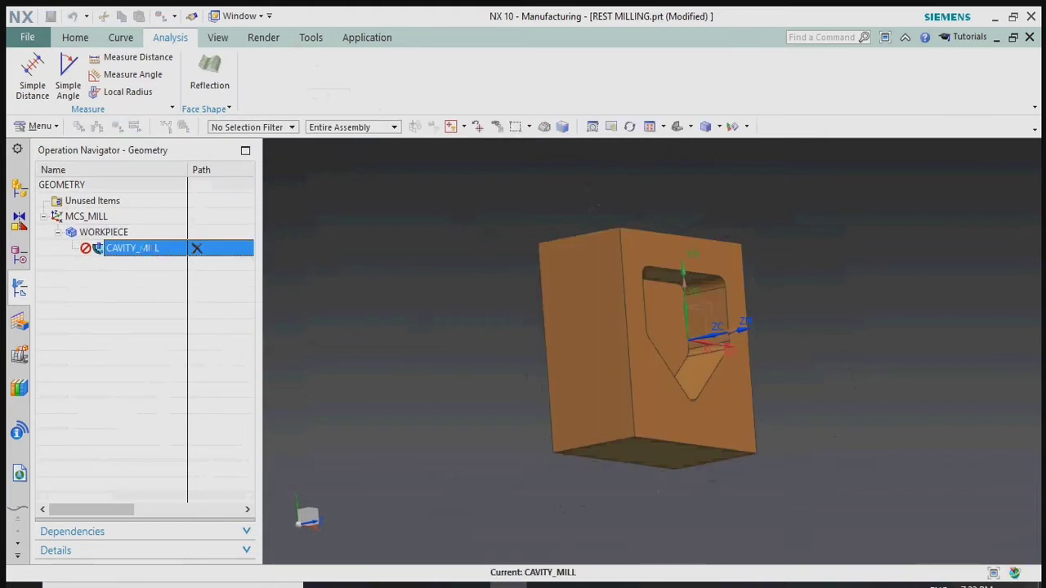
pyautogui.doubleClick(150, 248)
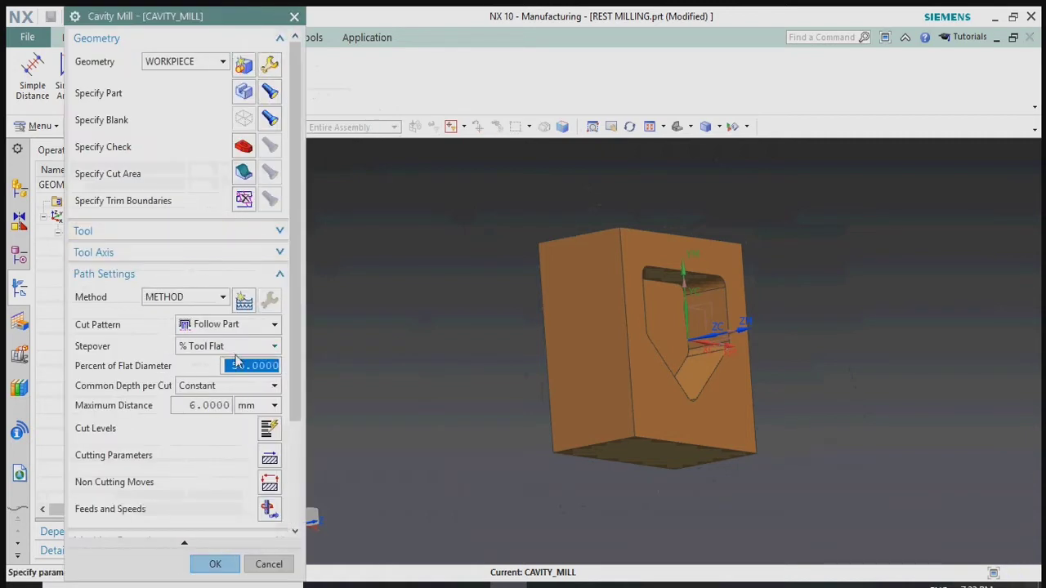
# Create a new milling tool named DIA16MILL for the operation with a diameter of 16 mm
pyautogui.click(185, 231)
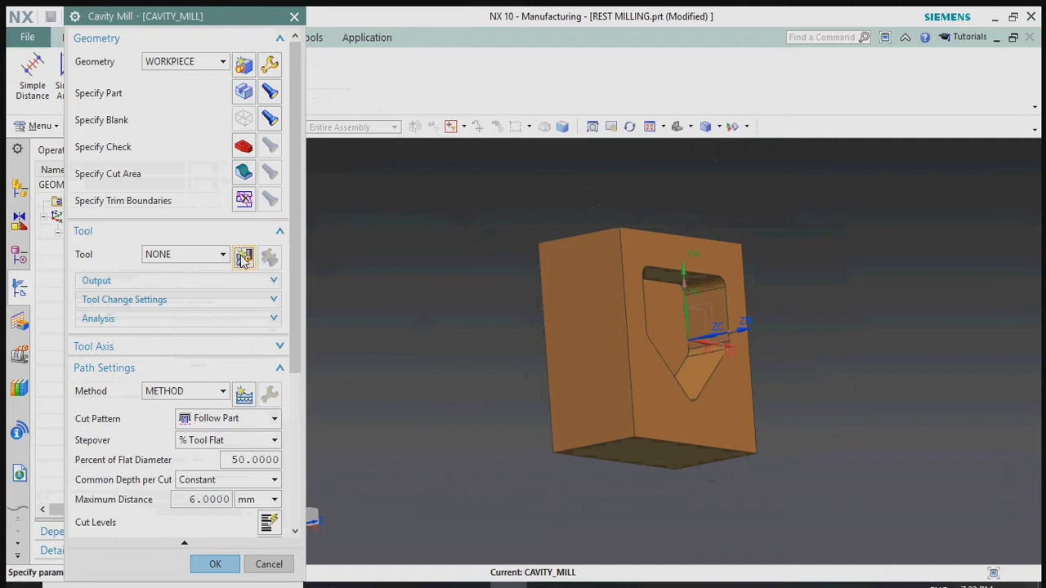
pyautogui.click(243, 256)
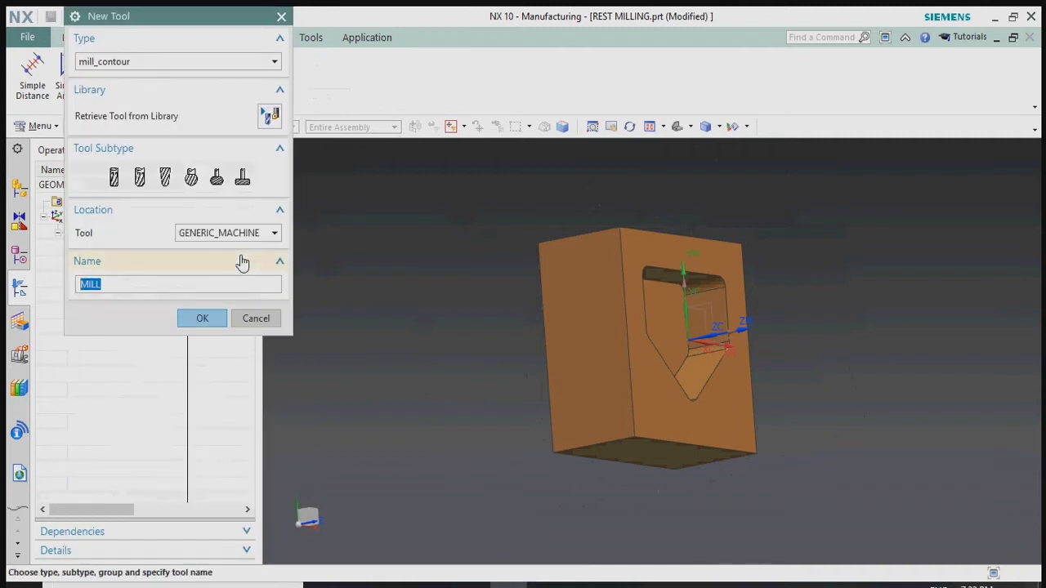
pyautogui.write('DIA16')
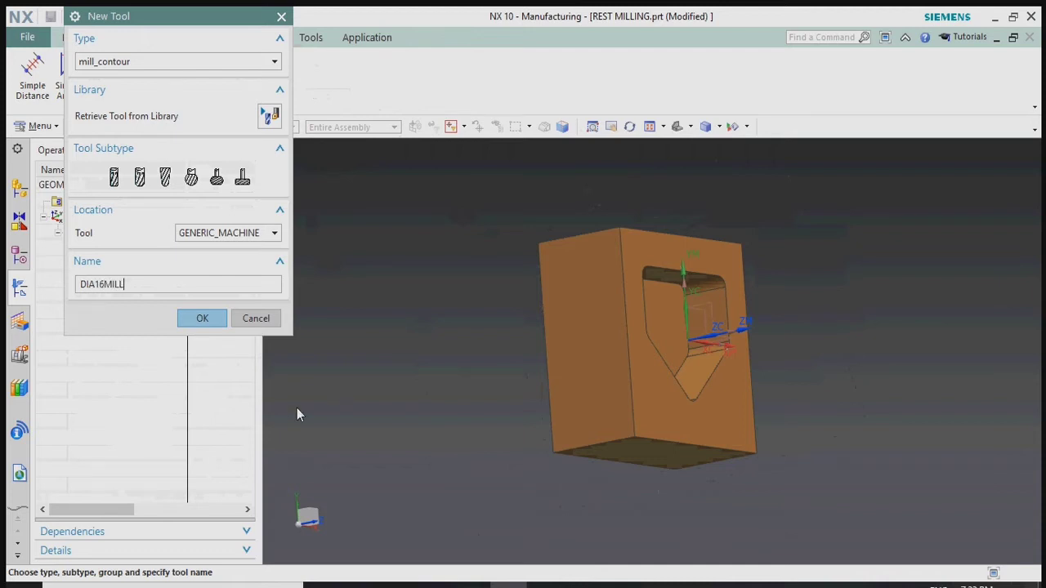
pyautogui.click(199, 326)
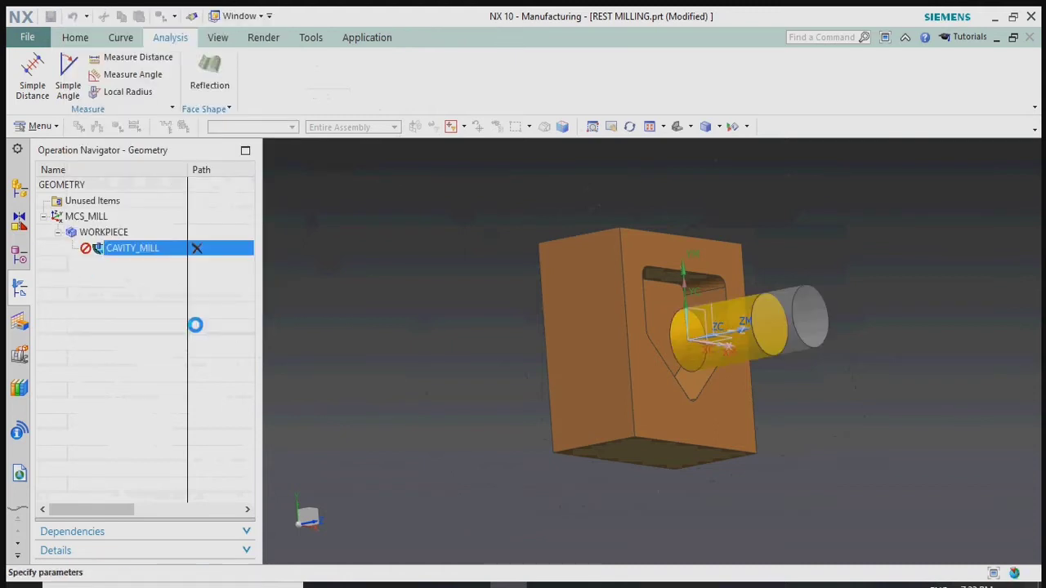
pyautogui.write('1')
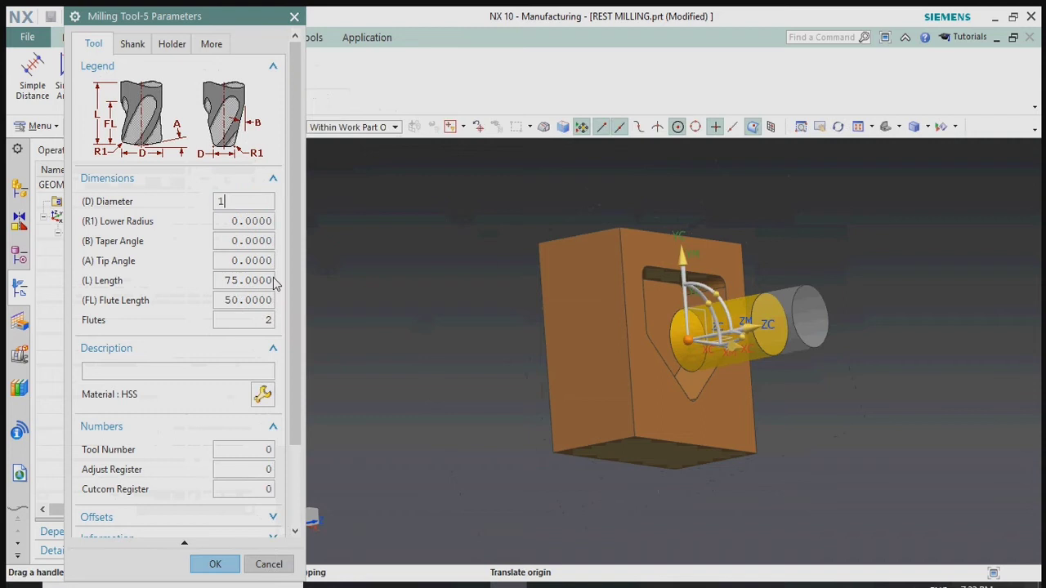
pyautogui.write('6')
pyautogui.click(239, 221)
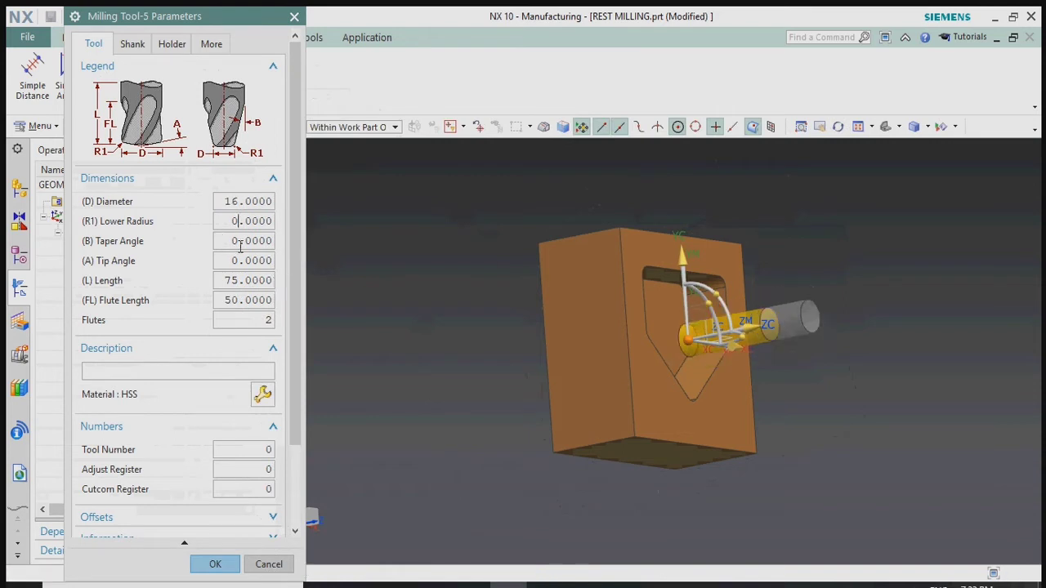
pyautogui.click(237, 281)
# Set the tool number, adjust register and cutcom register of DIA16MILL to 11
pyautogui.doubleClick(266, 469)
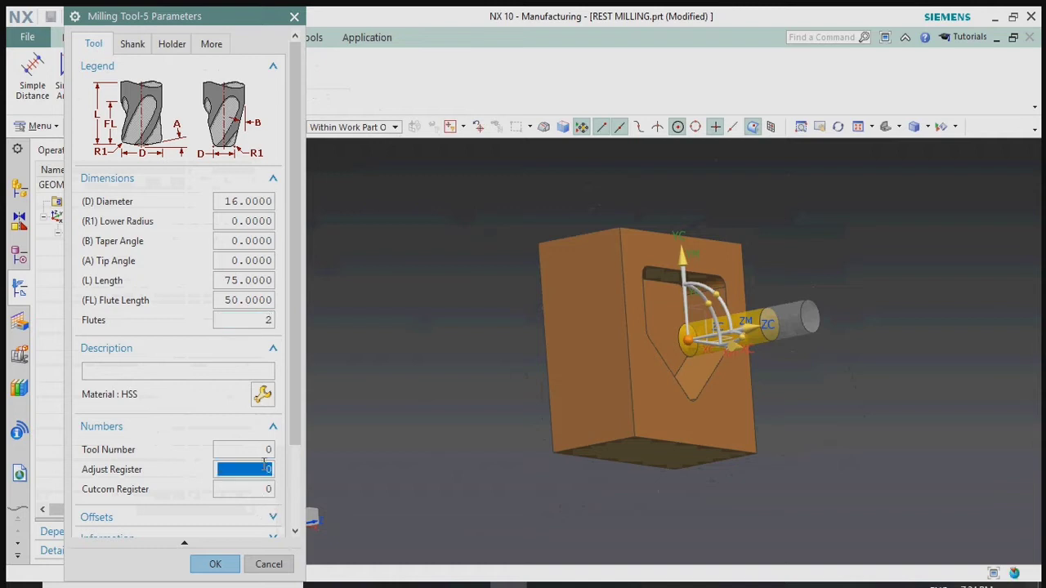
pyautogui.doubleClick(269, 449)
pyautogui.write('11')
pyautogui.press('Tab')
pyautogui.write('11')
pyautogui.press('Tab')
pyautogui.write('11')
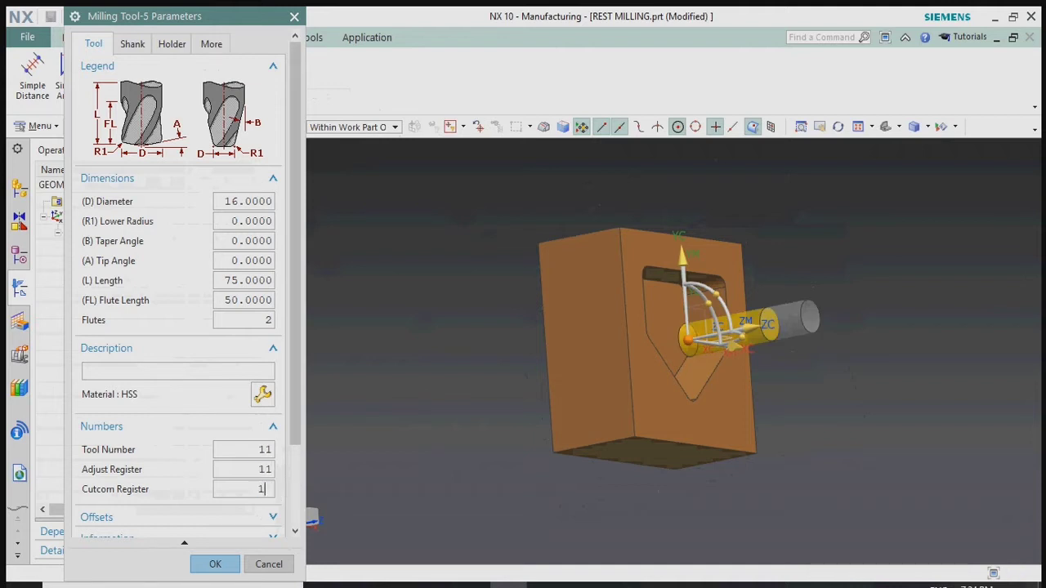
# Add a tool holder step with lower diameter 55, length 55 and upper diameter 55, and accept the tool
pyautogui.click(173, 48)
pyautogui.click(249, 217)
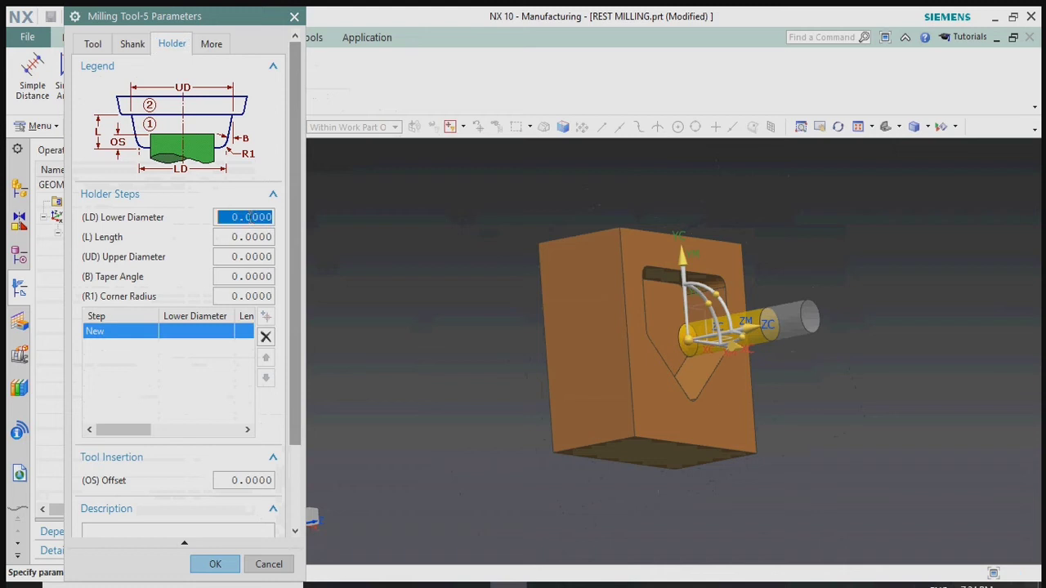
pyautogui.write('55')
pyautogui.press('Tab')
pyautogui.write('55')
pyautogui.press('Tab')
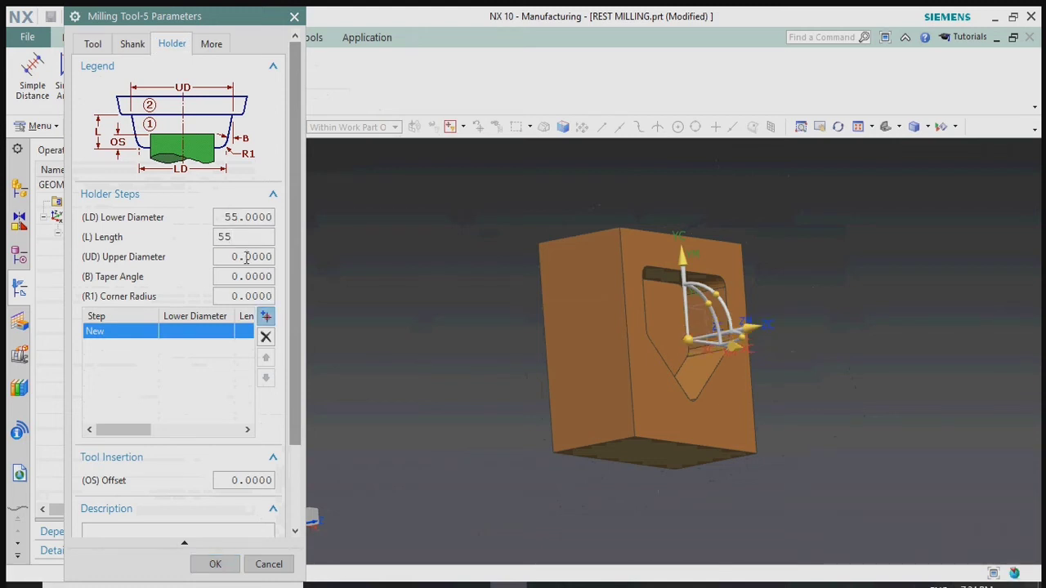
pyautogui.write('55')
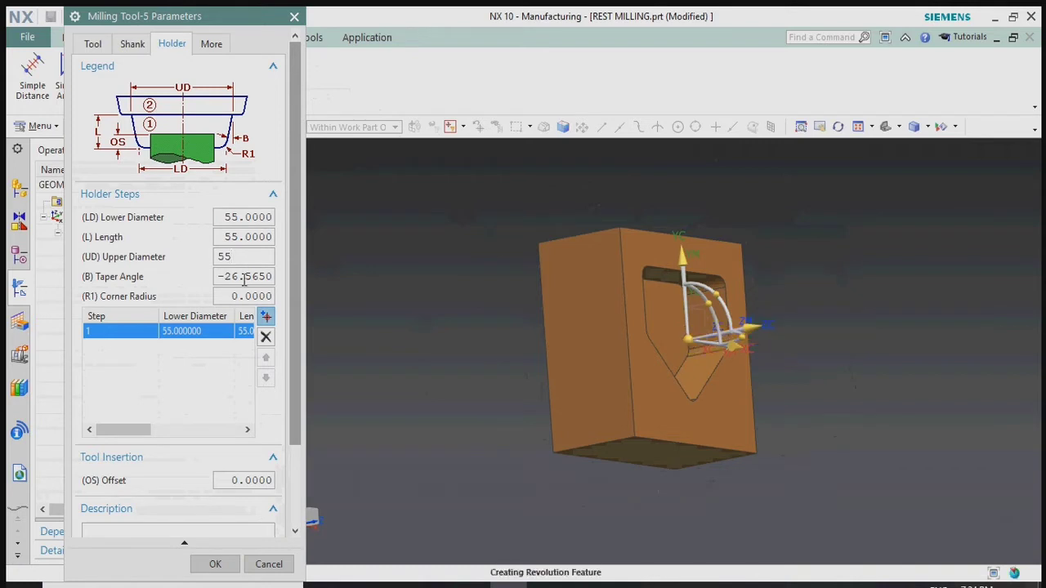
pyautogui.press('Tab')
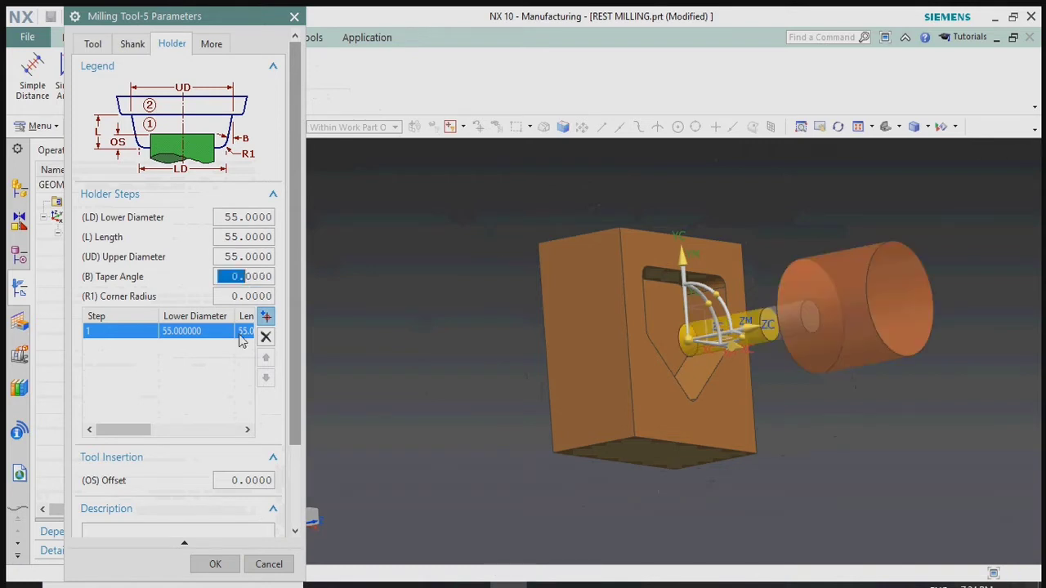
pyautogui.click(214, 564)
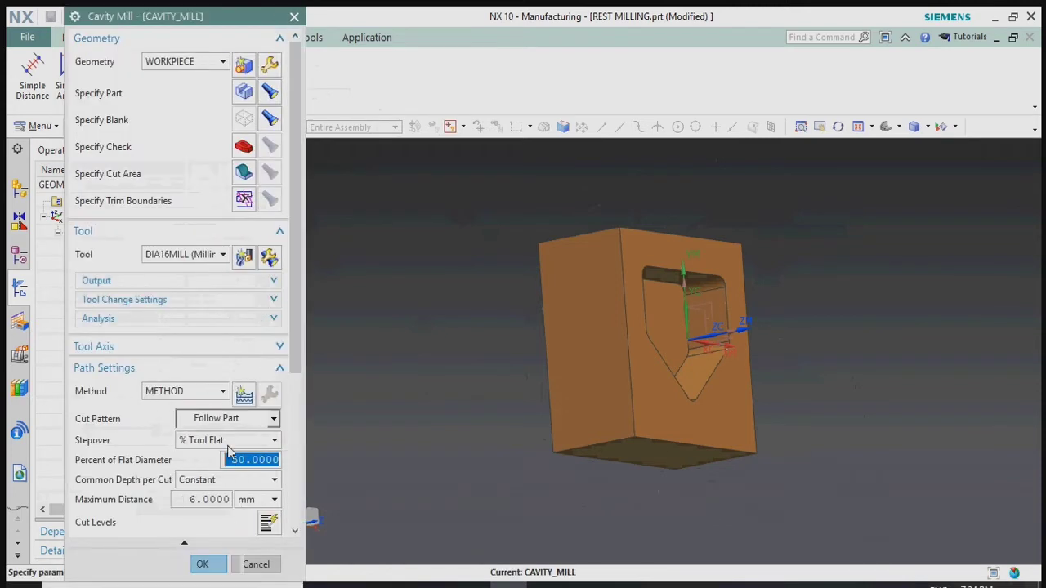
# Set the maximum distance per cut to 3 mm, generate the Cavity Mill tool path and accept the operation
pyautogui.scroll(-3, 227, 413)
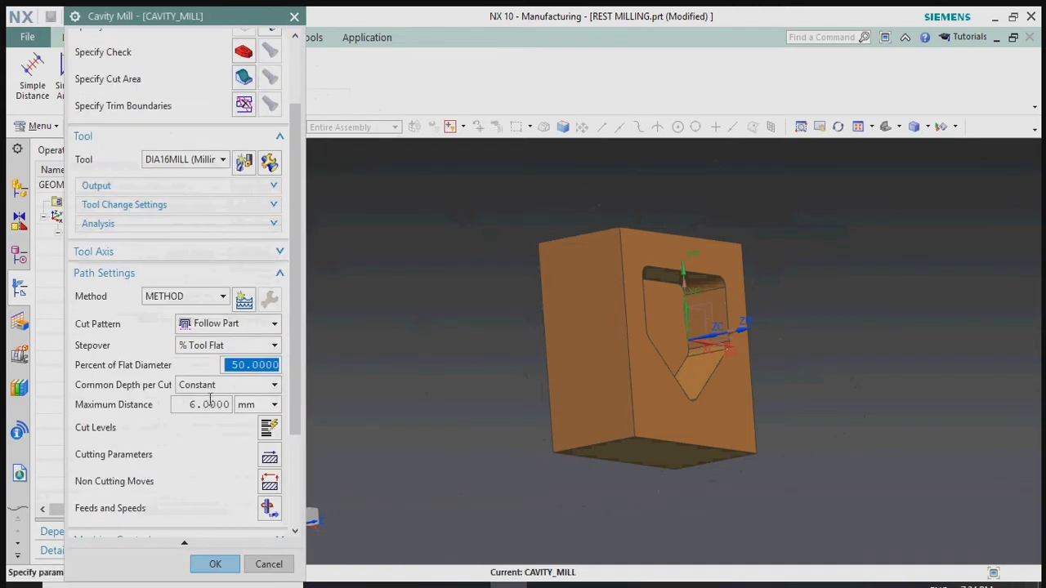
pyautogui.click(210, 403)
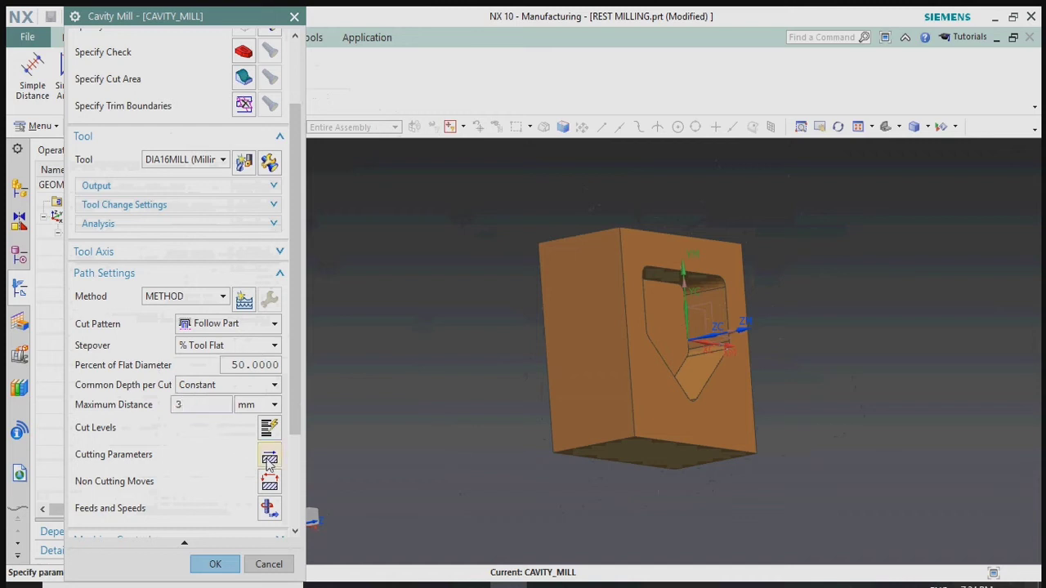
pyautogui.scroll(-4, 228, 520)
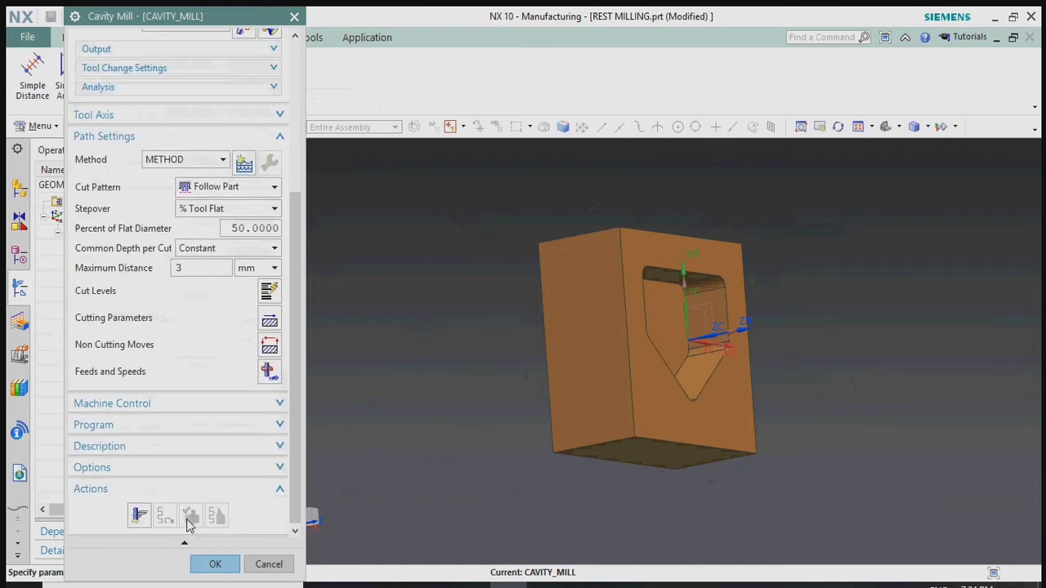
pyautogui.click(138, 515)
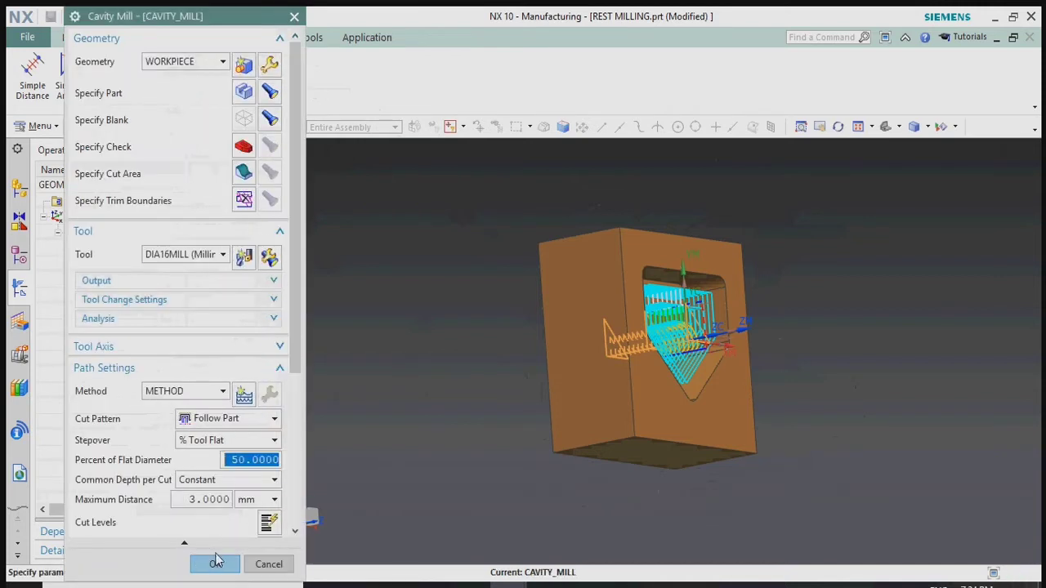
pyautogui.click(215, 562)
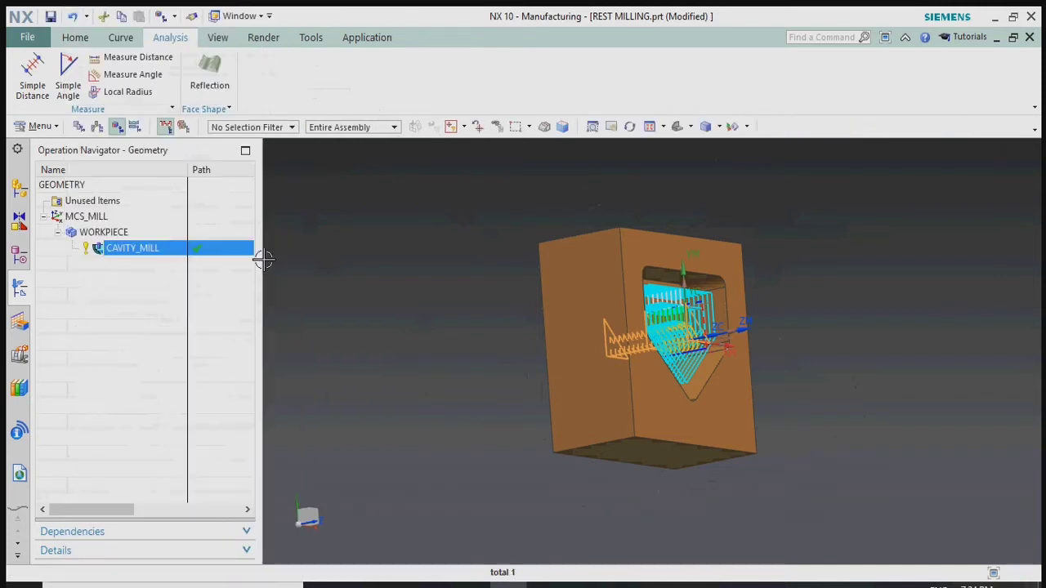
# Open the tool path verification of CAVITY_MILL in 3D Dynamic mode with the pocket in view
pyautogui.moveTo(259, 257); pyautogui.dragTo(358, 283)
pyautogui.moveTo(707, 346)
pyautogui.mouseDown(button='middle')
pyautogui.moveTo(723, 341)
pyautogui.moveTo(710, 335)
pyautogui.mouseUp(button='middle')
pyautogui.rightClick(116, 254)
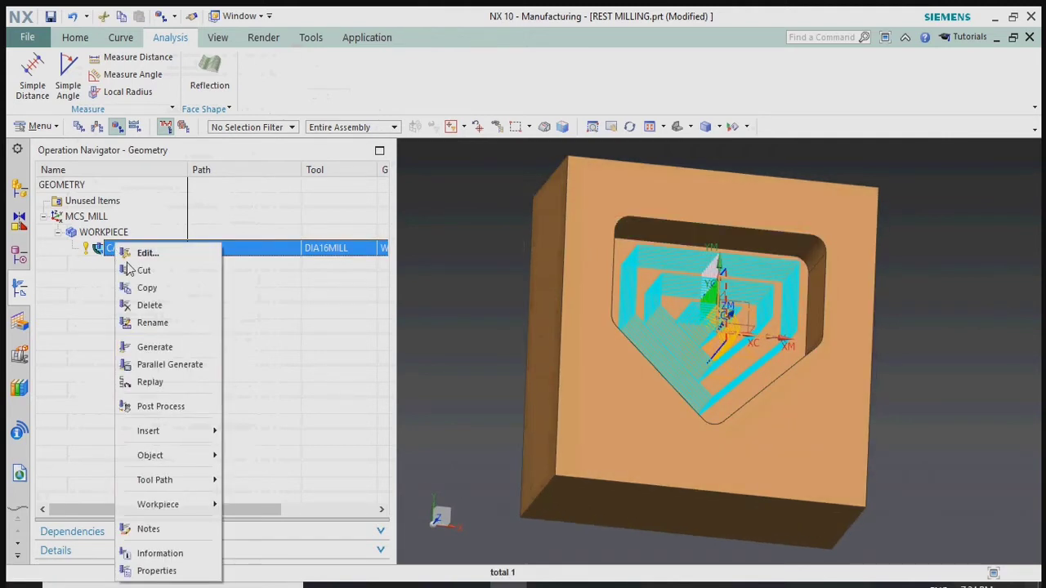
pyautogui.moveTo(173, 480)
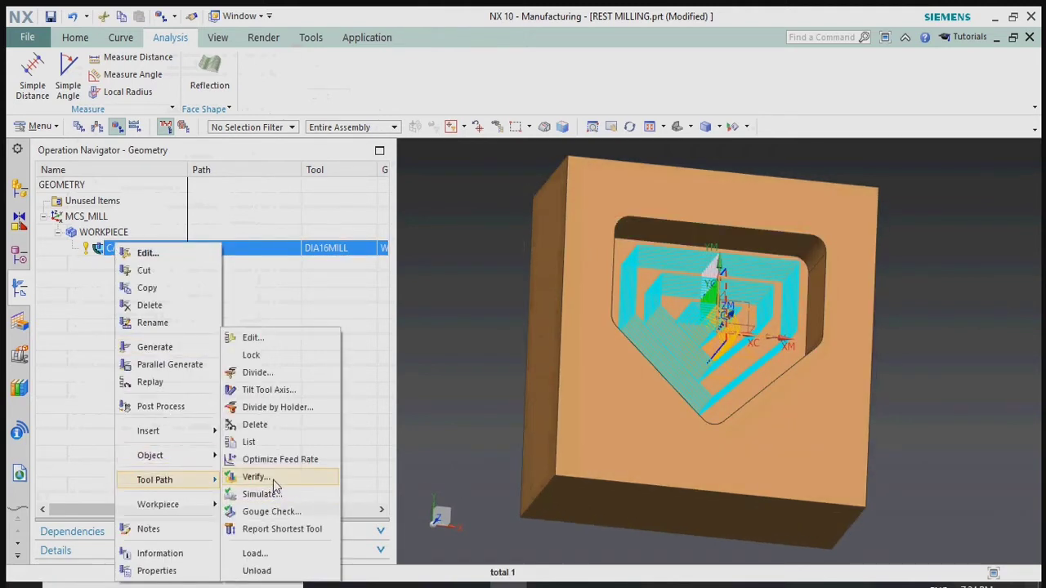
pyautogui.click(260, 477)
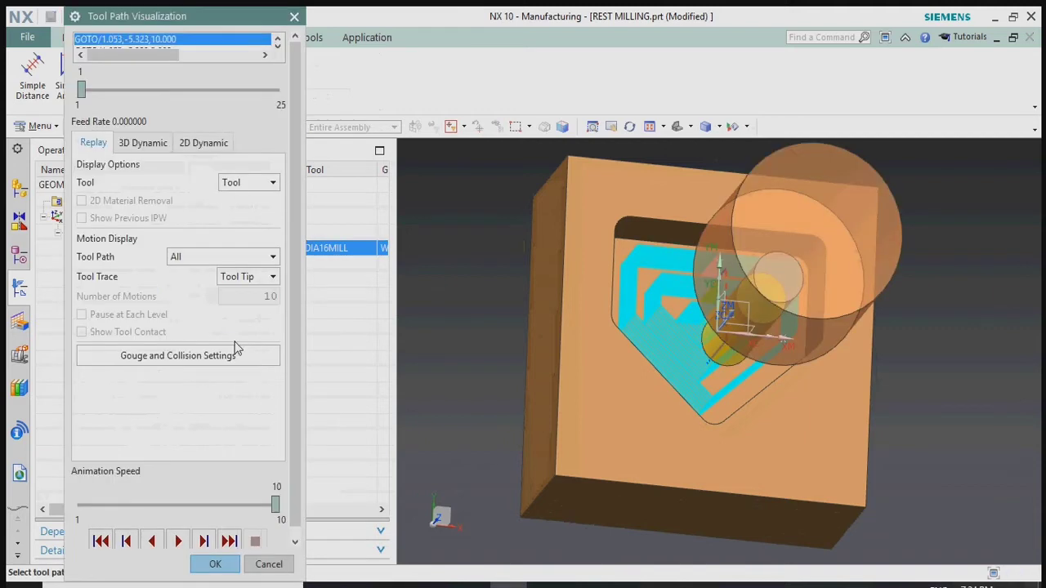
pyautogui.click(135, 143)
pyautogui.moveTo(596, 398); pyautogui.dragTo(612, 380, button='middle')
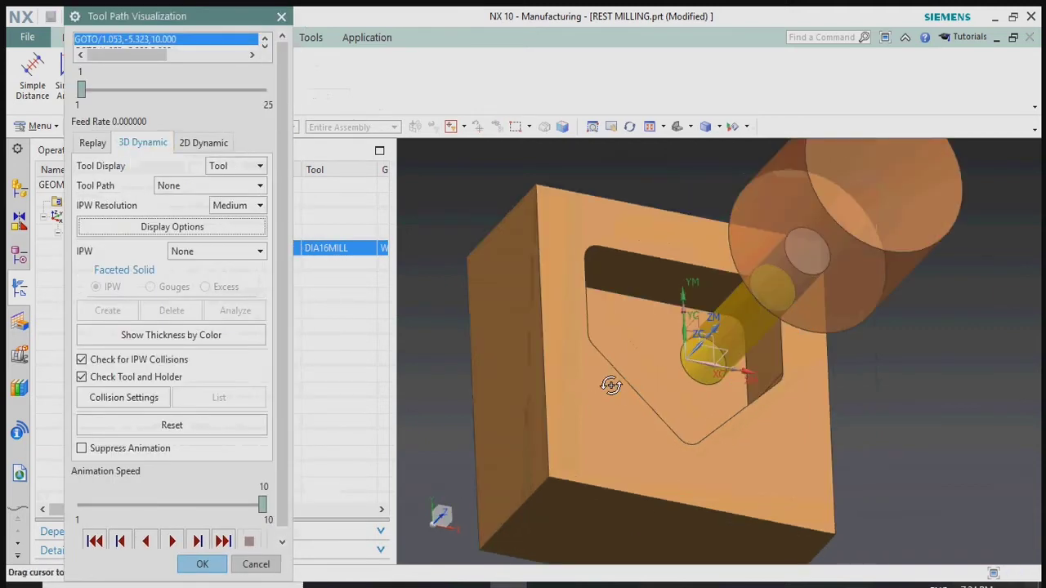
# Step forward through the first tool motions of the 3D material removal simulation, with the animation speed at 9
pyautogui.click(201, 542)
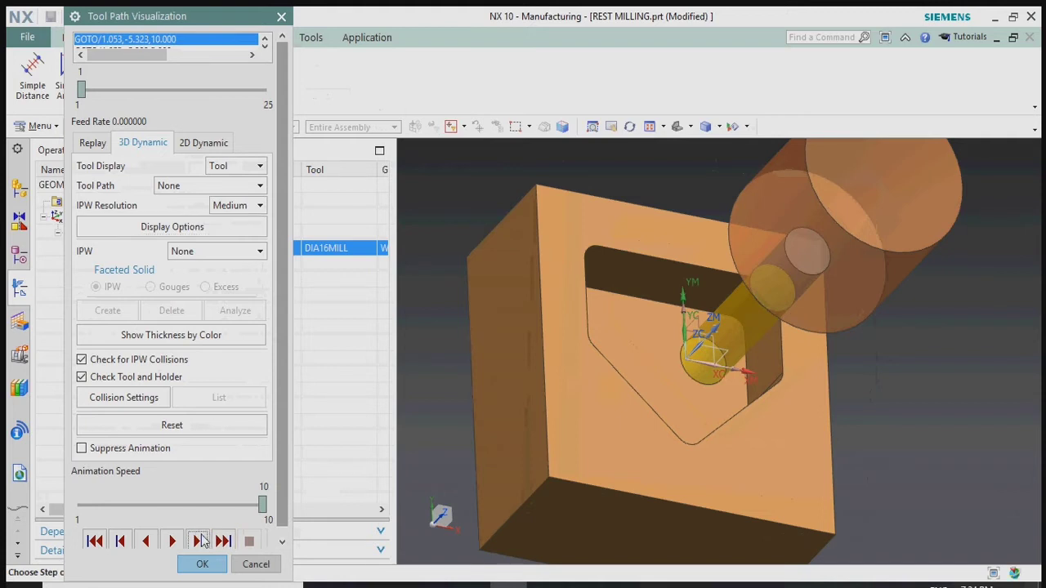
pyautogui.click(206, 548)
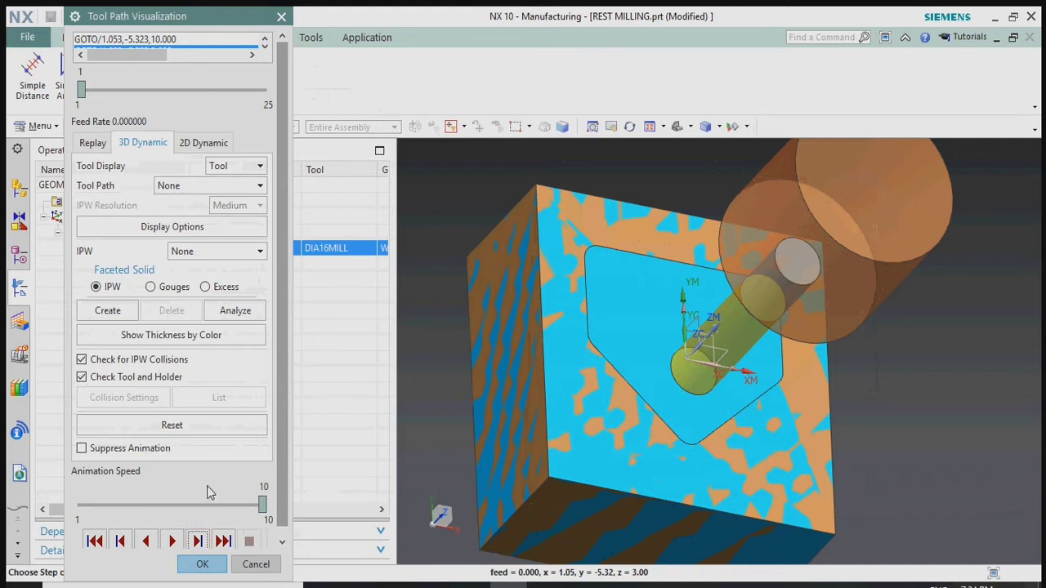
pyautogui.click(174, 513)
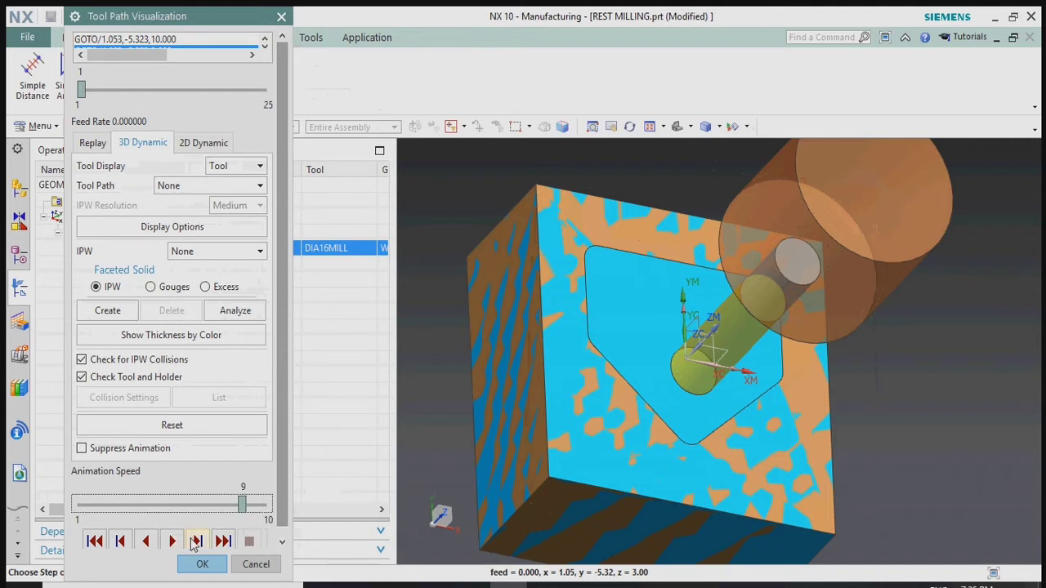
pyautogui.click(196, 543)
pyautogui.click(196, 544)
pyautogui.click(196, 543)
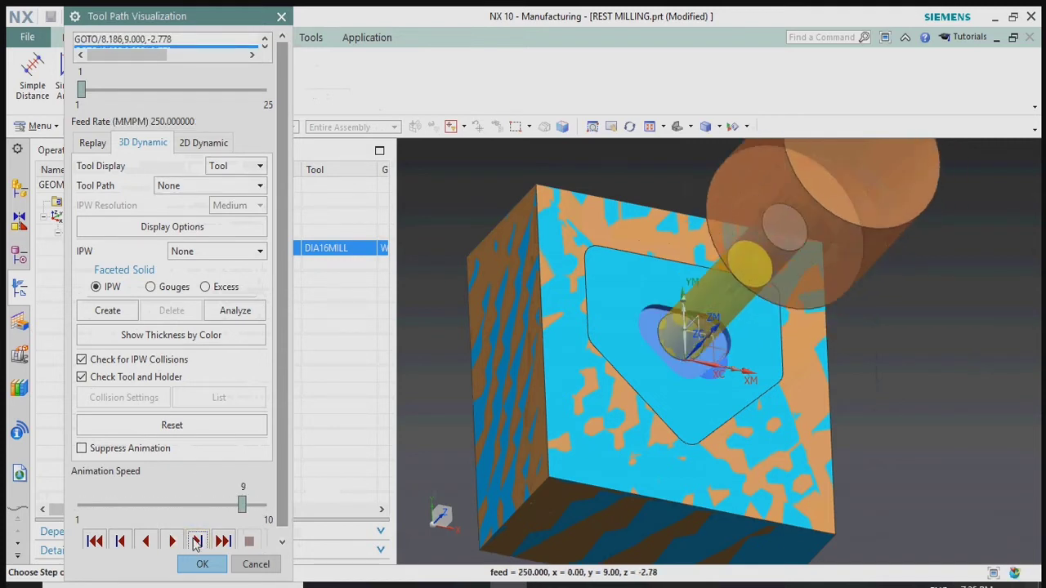
pyautogui.click(199, 544)
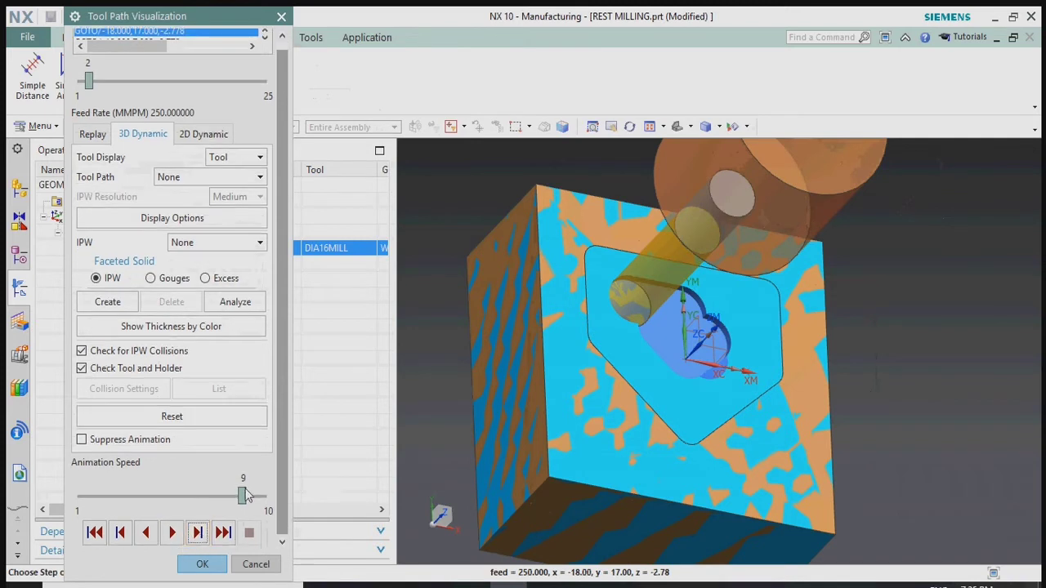
# Play the material removal simulation at animation speed 3 and examine the pocket's corner close up
pyautogui.moveTo(243, 496); pyautogui.dragTo(122, 496)
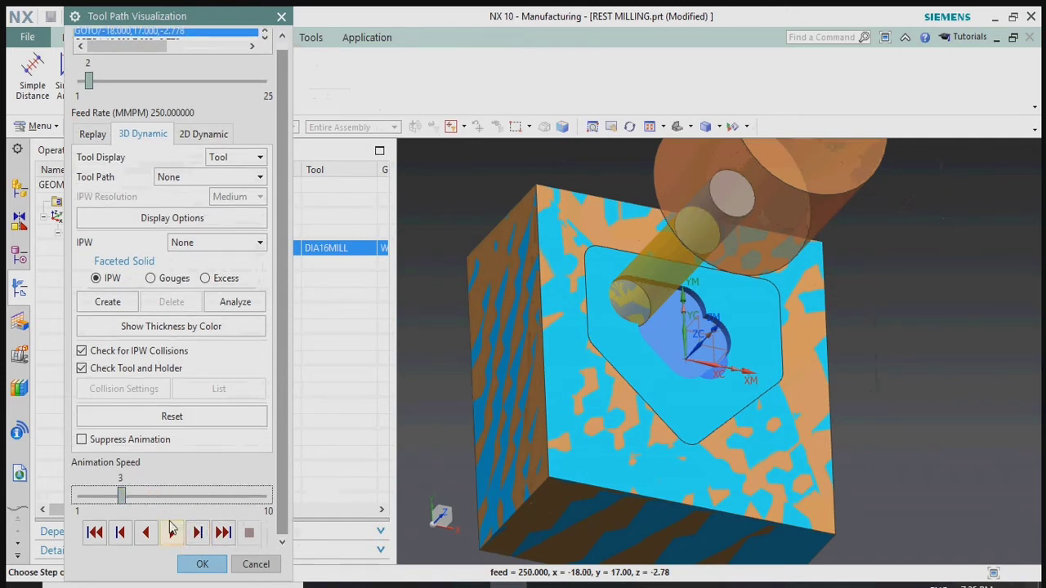
pyautogui.click(171, 532)
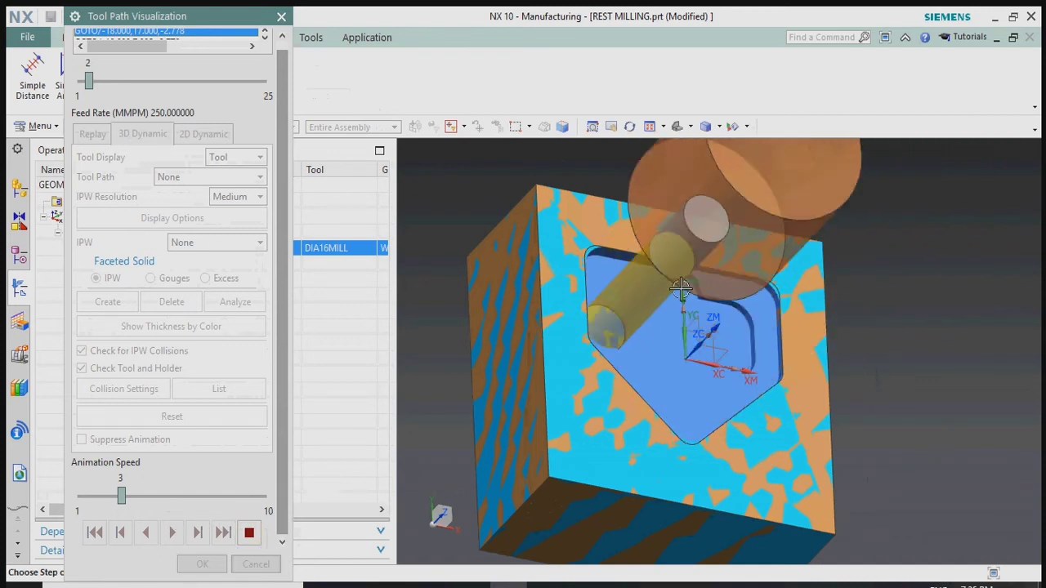
pyautogui.press('Home')
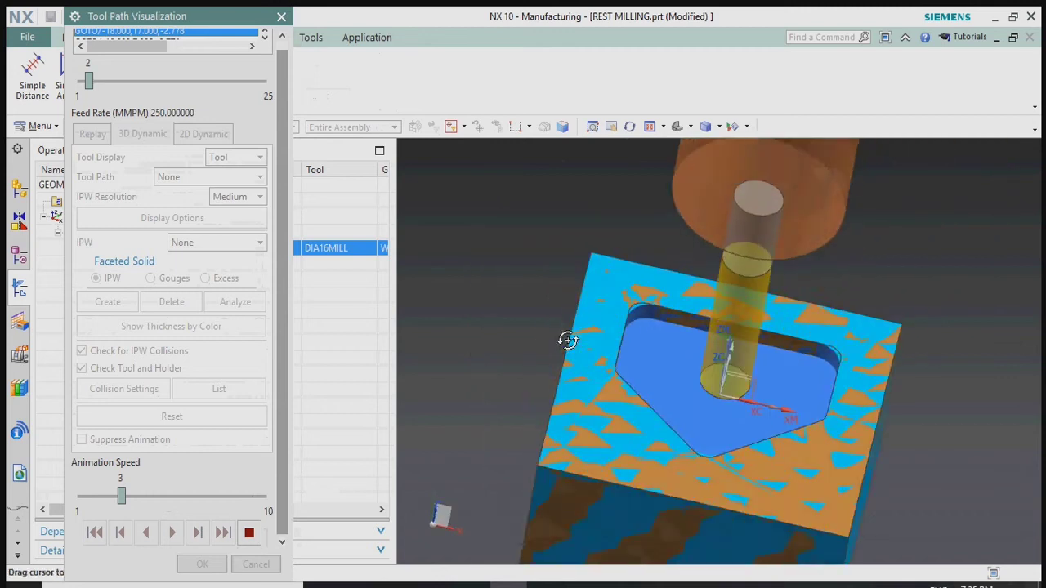
pyautogui.scroll(5, 657, 308)
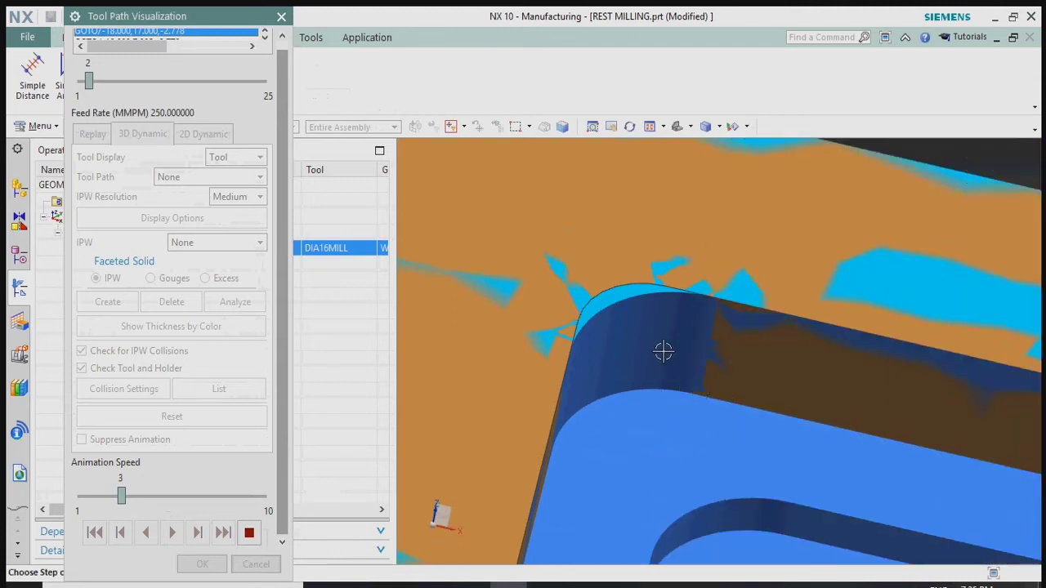
pyautogui.scroll(-2, 663, 350)
pyautogui.scroll(-2, 663, 351)
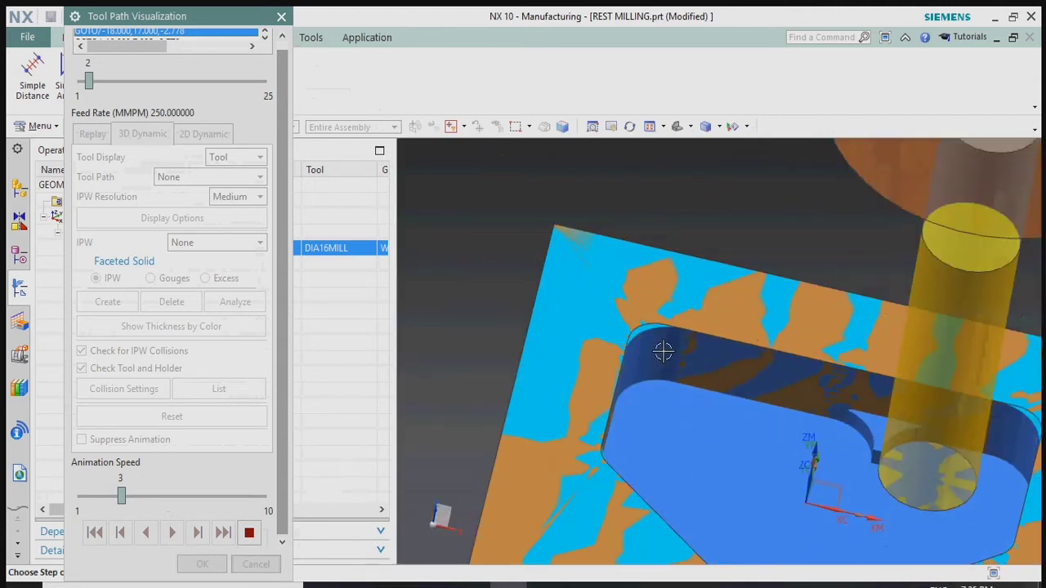
# Examine the pocket's corners from above and at an angle during the material removal simulation, and close the tool path verification once it finishes
pyautogui.moveTo(662, 350); pyautogui.dragTo(707, 434, button='middle')
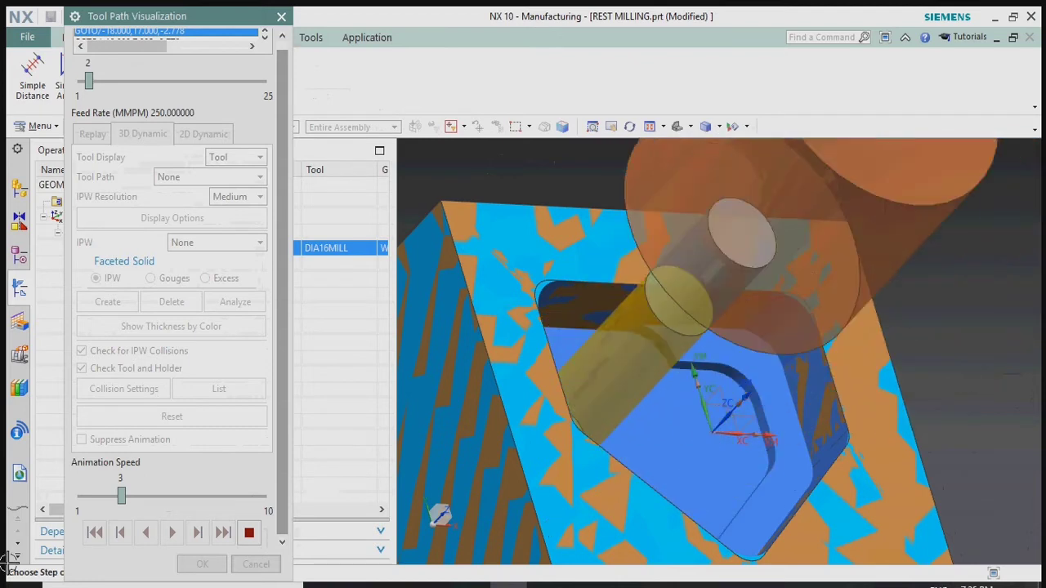
pyautogui.hotkey('ctrl', 'alt', 't')
pyautogui.rightClick(8, 321)
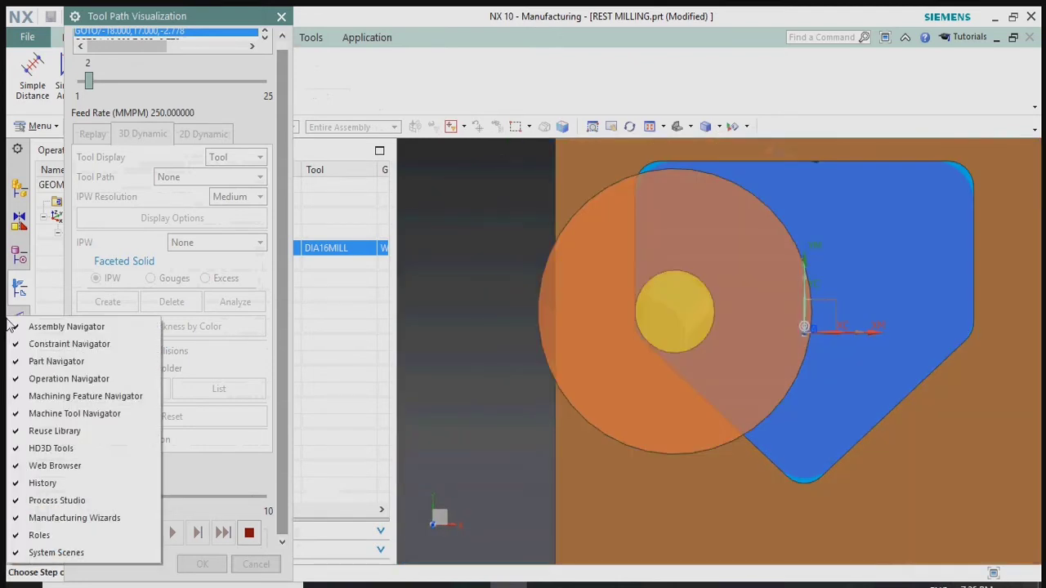
pyautogui.press('Escape')
pyautogui.moveTo(490, 409); pyautogui.dragTo(626, 280, button='middle')
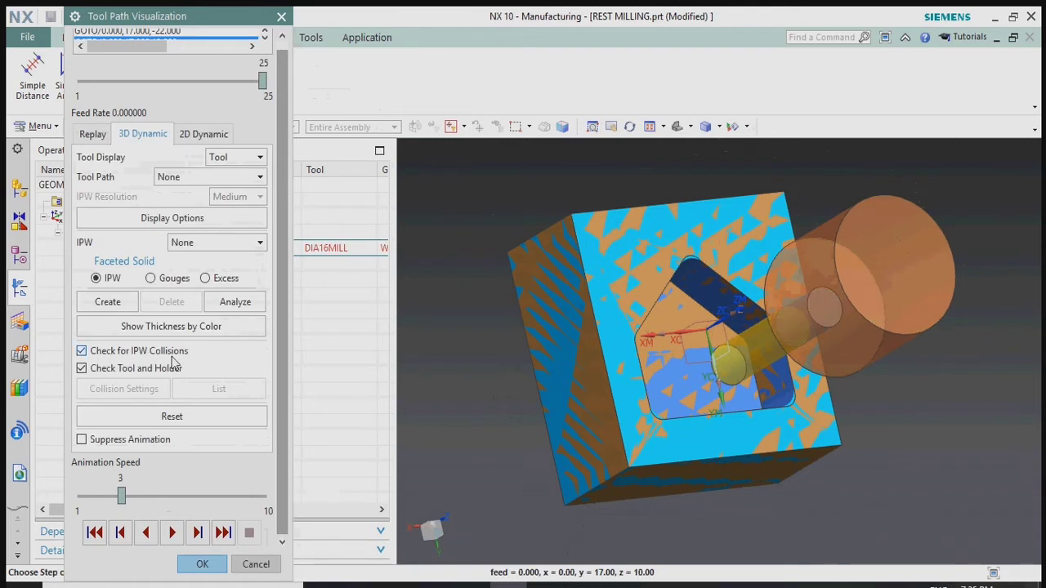
pyautogui.click(204, 564)
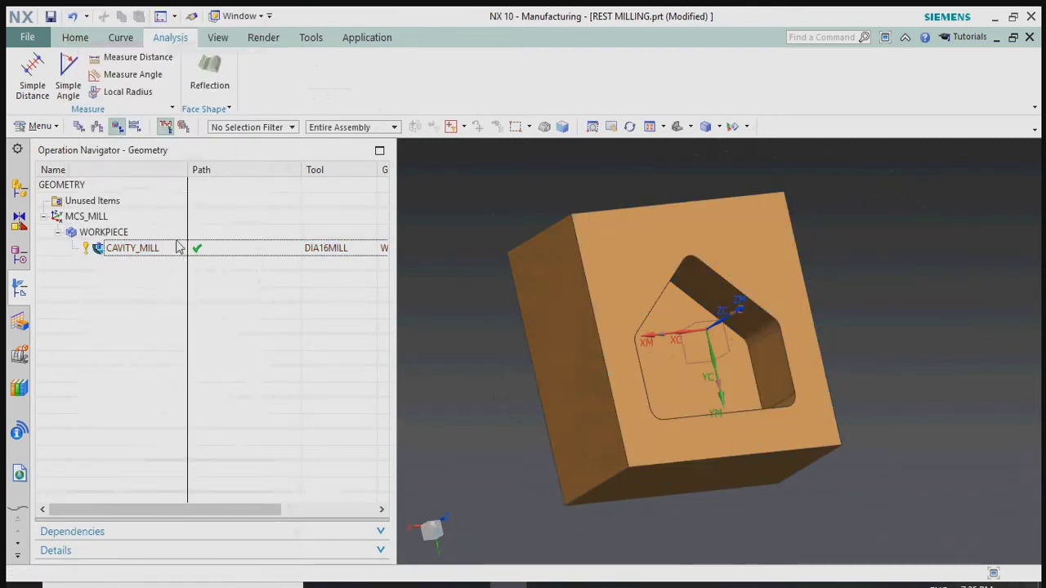
pyautogui.click(178, 247)
pyautogui.click(89, 39)
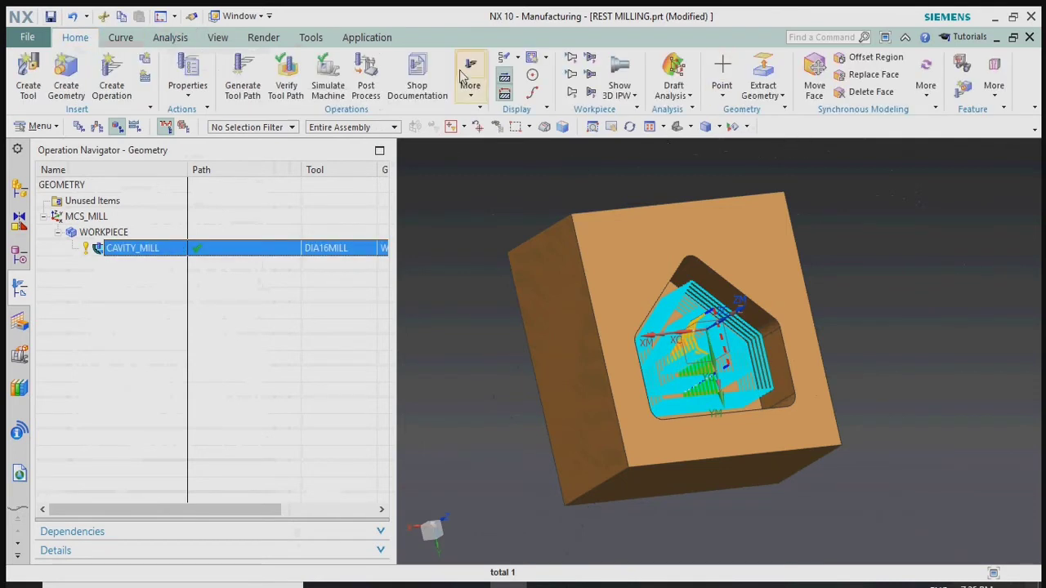
pyautogui.click(222, 41)
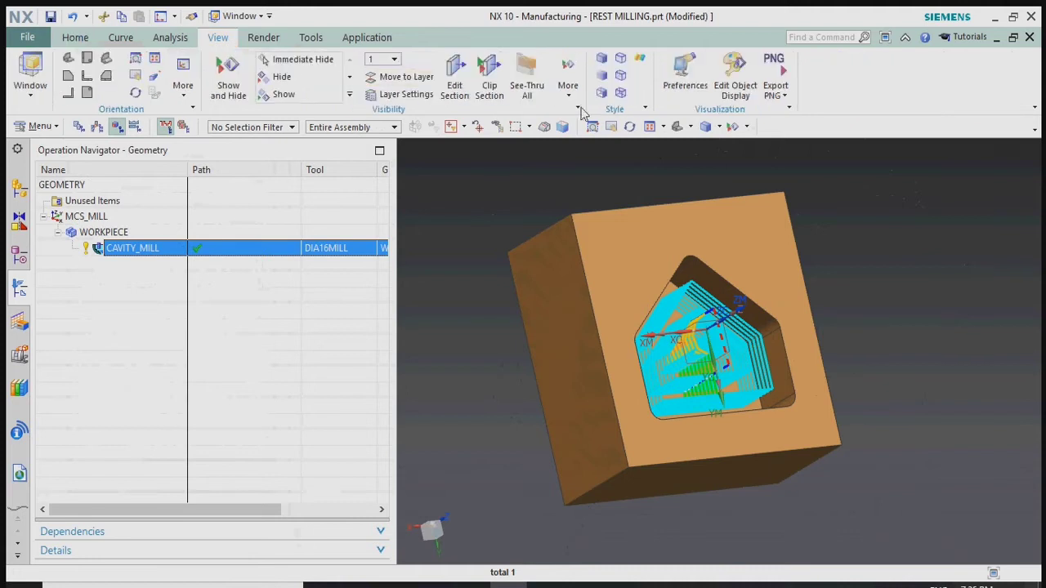
pyautogui.click(259, 335)
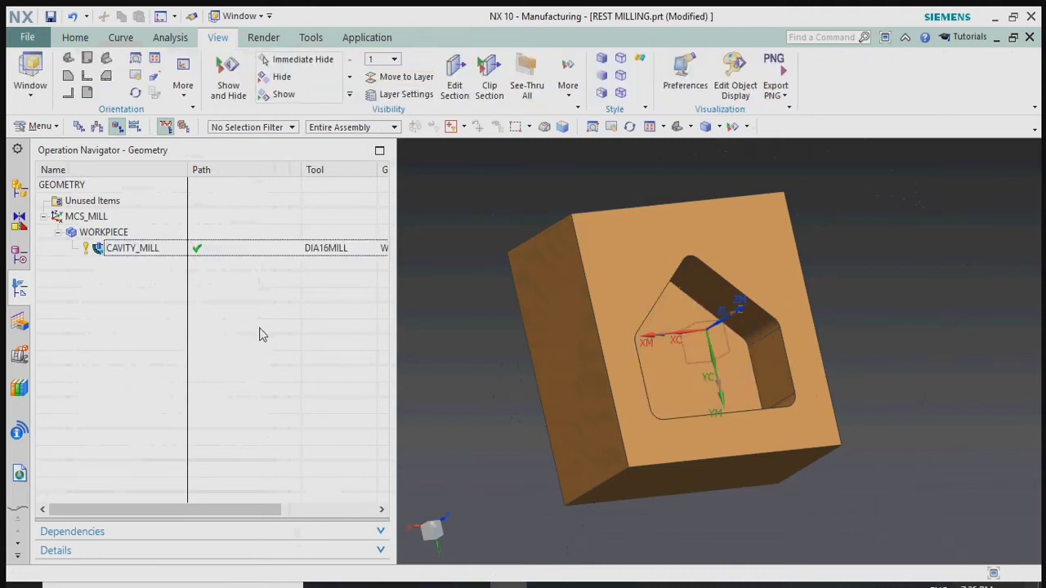
pyautogui.moveTo(625, 337); pyautogui.dragTo(596, 324, button='middle')
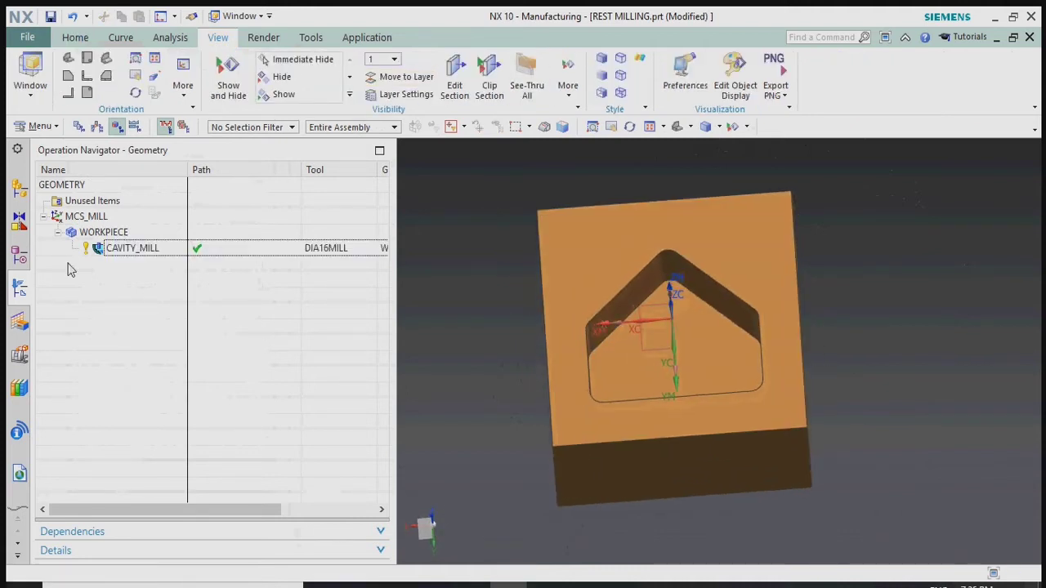
# Insert a new mill_contour operation of the Rest Milling subtype named REST_MILLING after CAVITY_MILL, using the WORKPIECE geometry
pyautogui.click(132, 254)
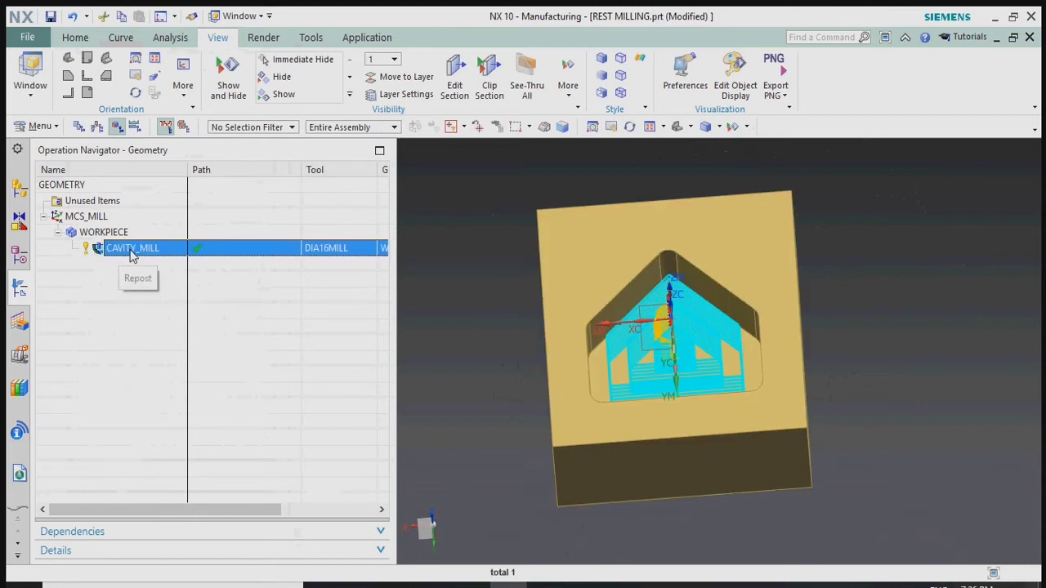
pyautogui.rightClick(131, 255)
pyautogui.moveTo(180, 432)
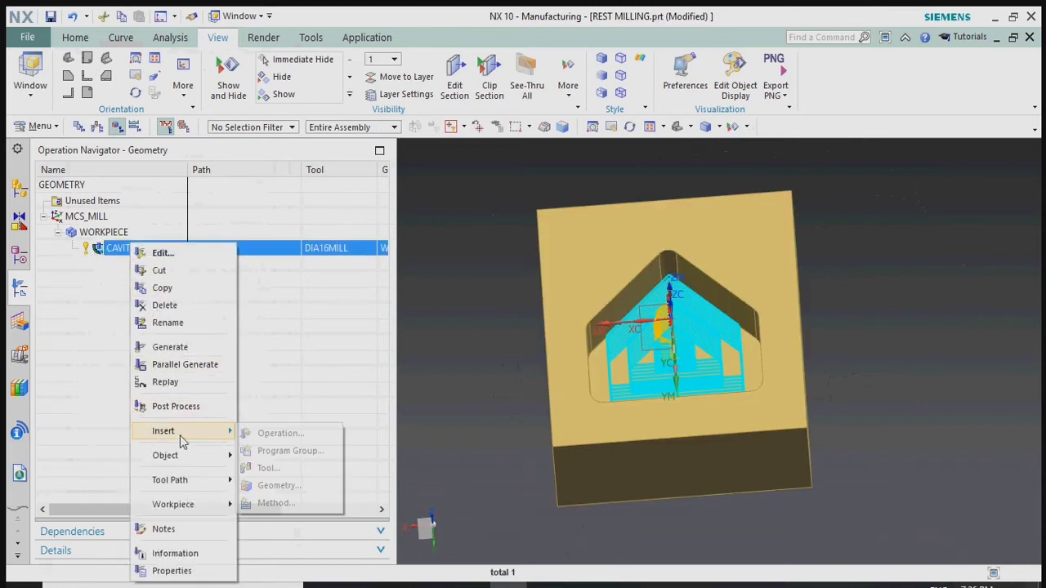
pyautogui.click(300, 440)
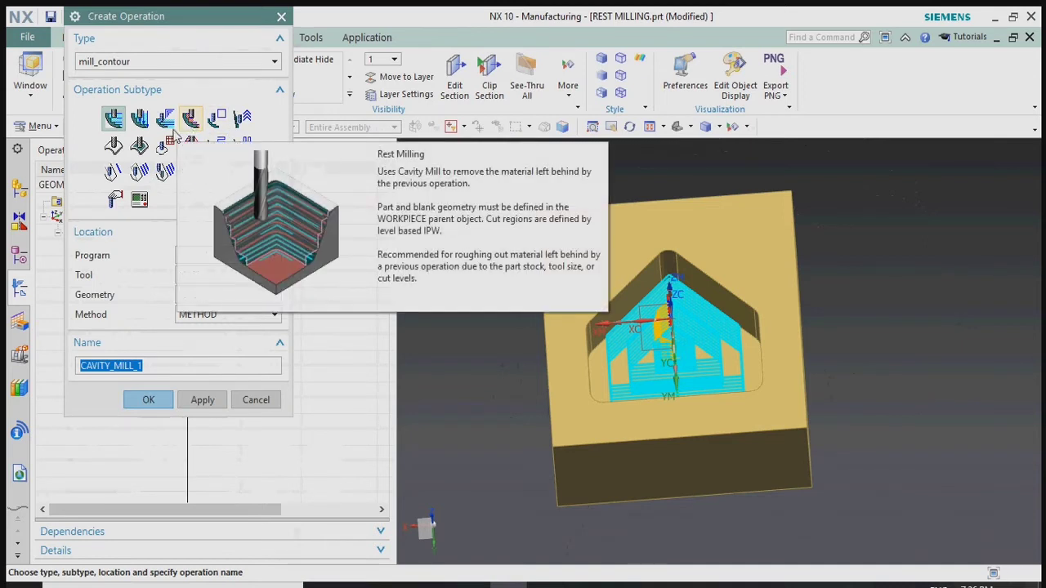
pyautogui.click(162, 64)
pyautogui.click(162, 65)
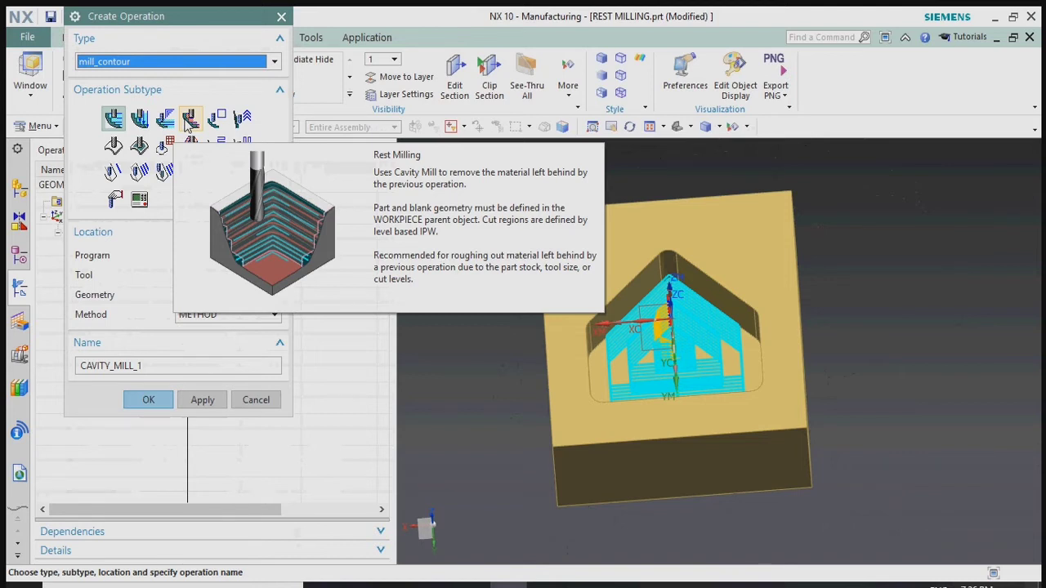
pyautogui.click(189, 121)
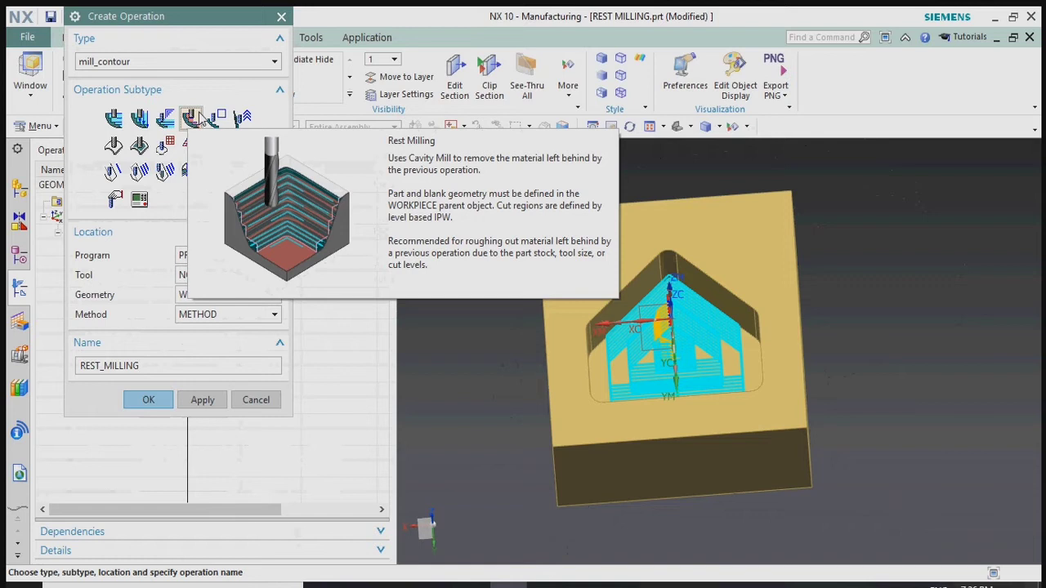
pyautogui.click(148, 399)
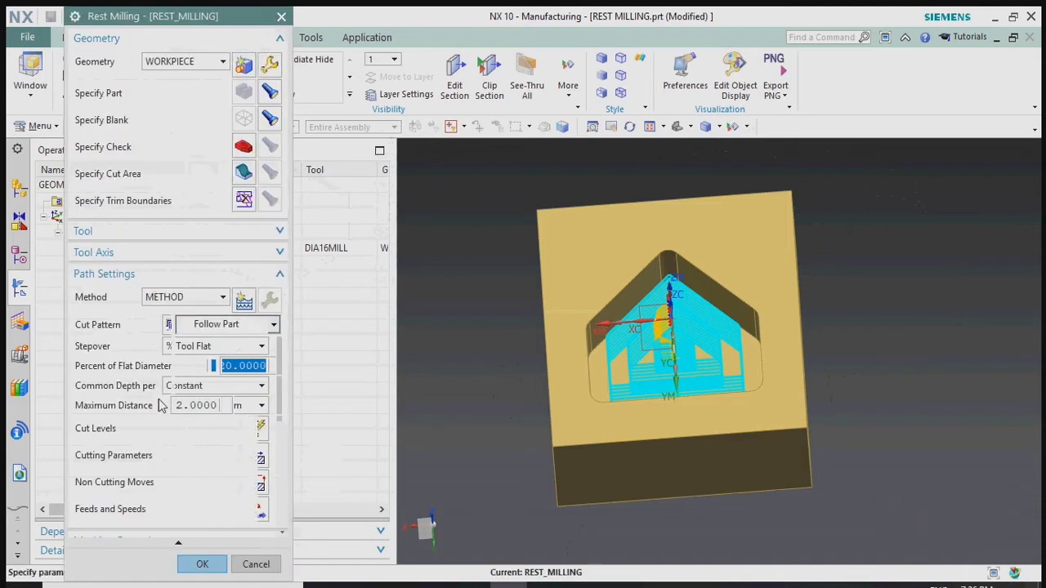
# Create a new milling tool named DIA8MILL for the Rest Milling operation
pyautogui.click(162, 233)
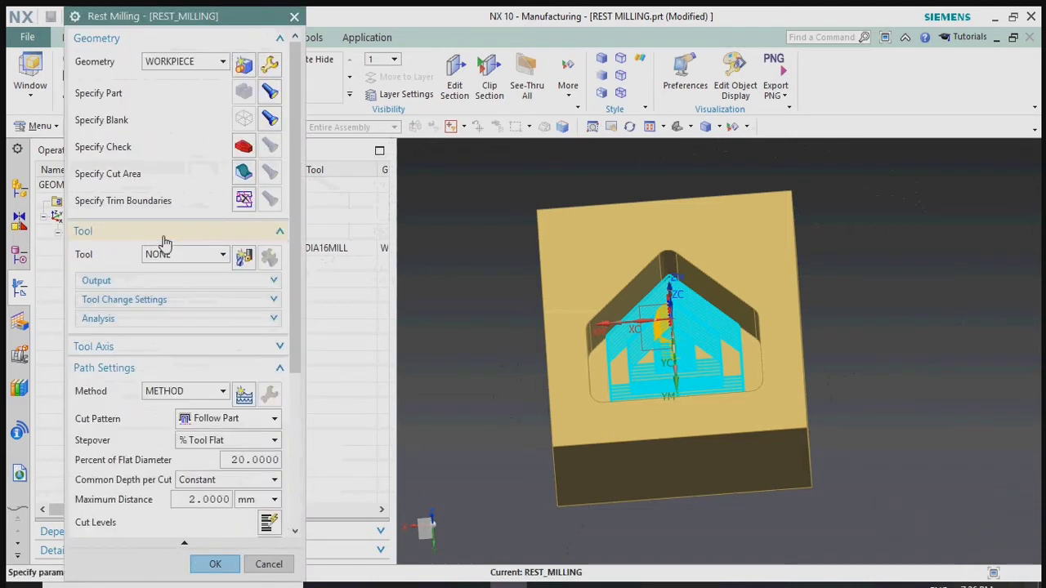
pyautogui.click(182, 257)
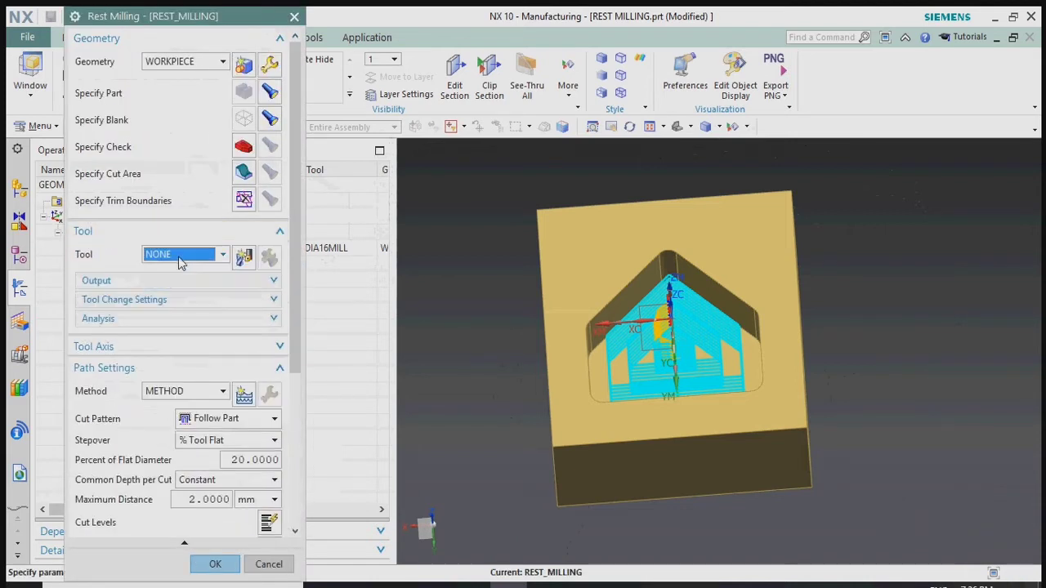
pyautogui.click(251, 257)
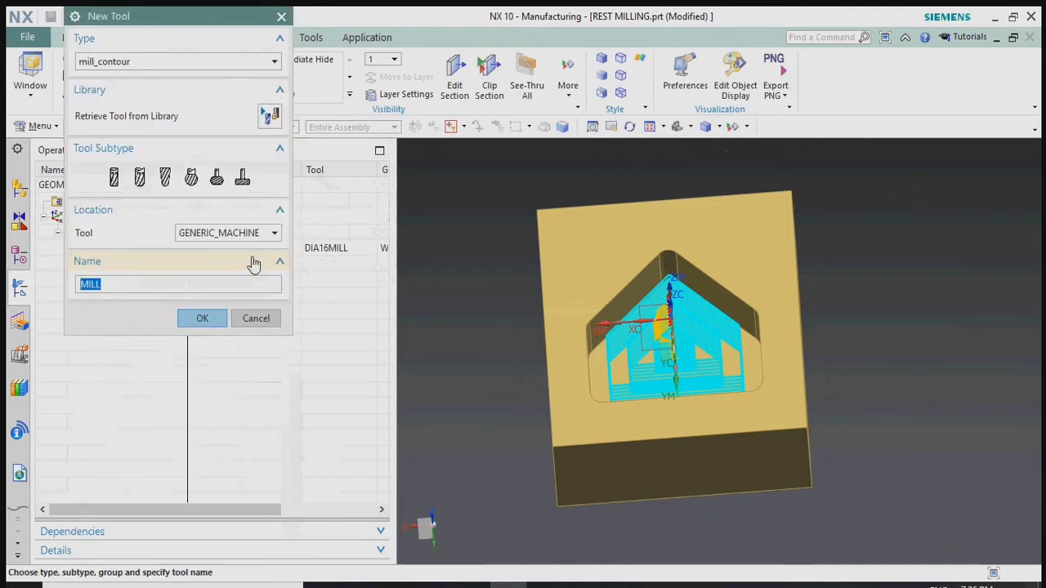
pyautogui.write('DIA8')
pyautogui.click(222, 319)
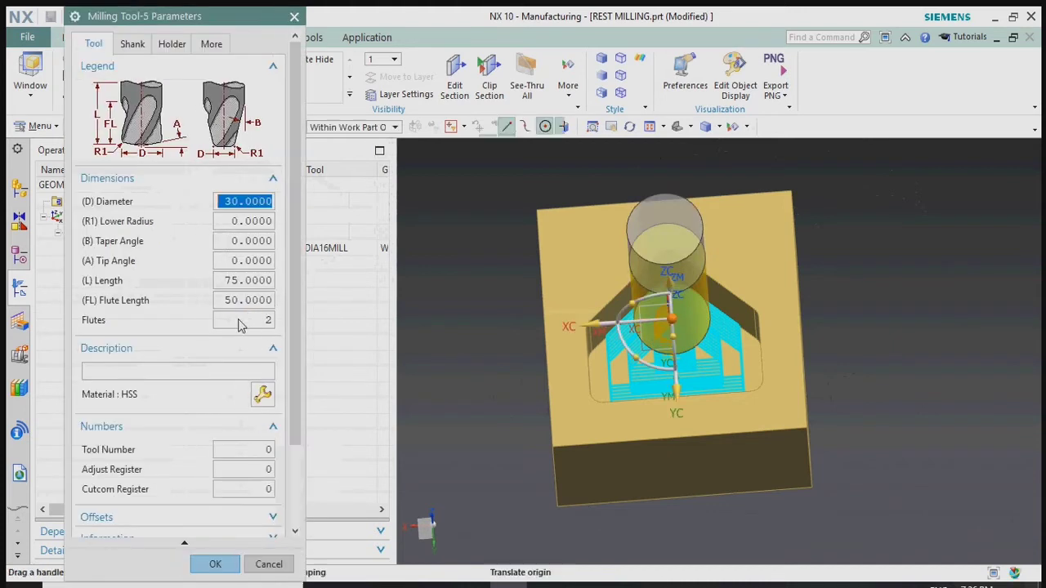
# Set the new tool's diameter to 8 mm, length to 50 mm, flute length to 45 mm and number of flutes to 4
pyautogui.write('8')
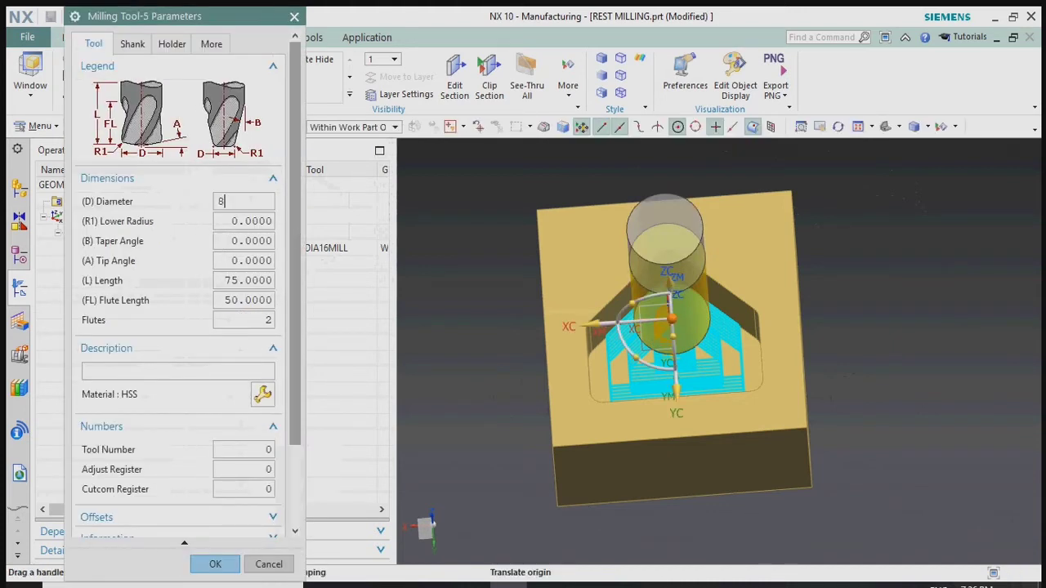
pyautogui.click(246, 278)
pyautogui.write('50')
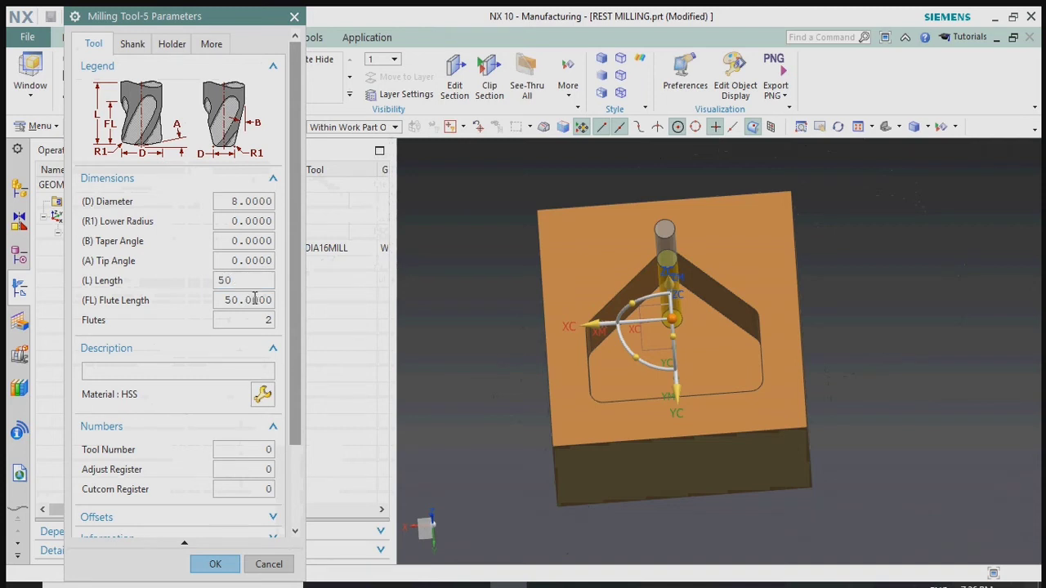
pyautogui.click(255, 299)
pyautogui.write('45')
pyautogui.click(265, 320)
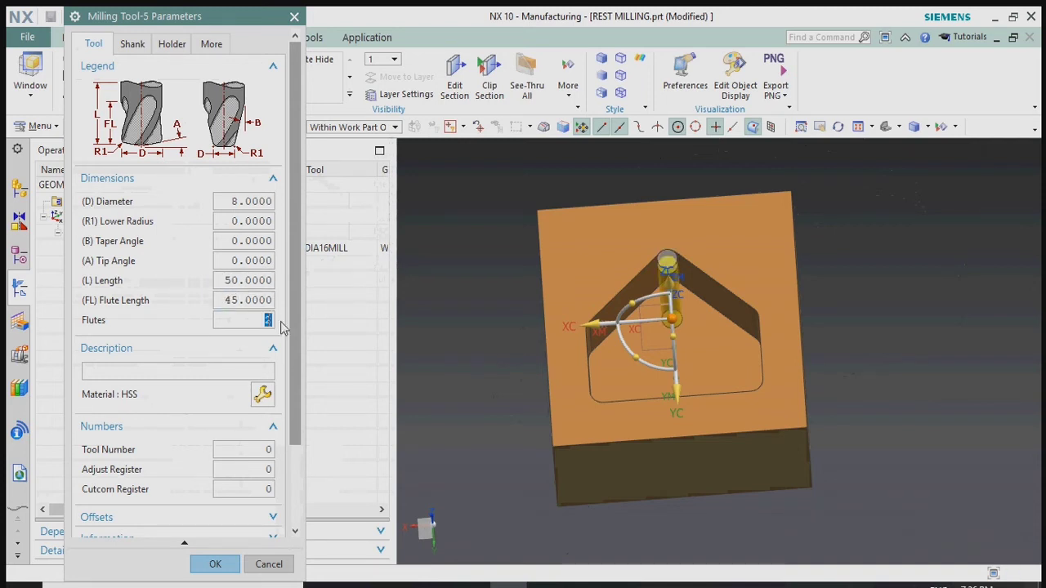
pyautogui.write('4')
pyautogui.click(270, 464)
pyautogui.click(275, 450)
# Define the tool's holder with lower diameter 50, length 50 and upper diameter 50 mm, and accept the tool
pyautogui.click(172, 44)
pyautogui.click(243, 218)
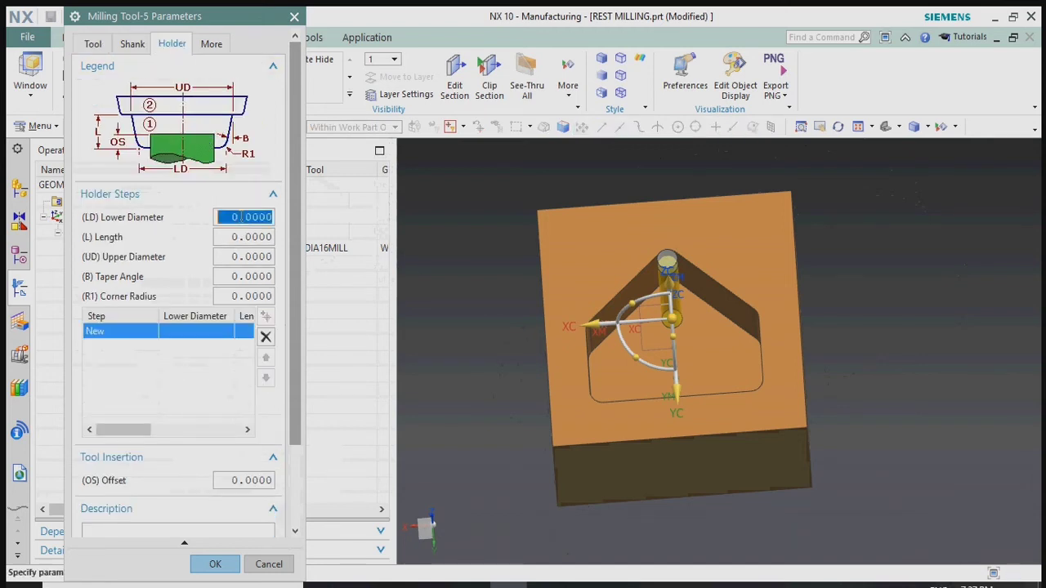
pyautogui.write('50')
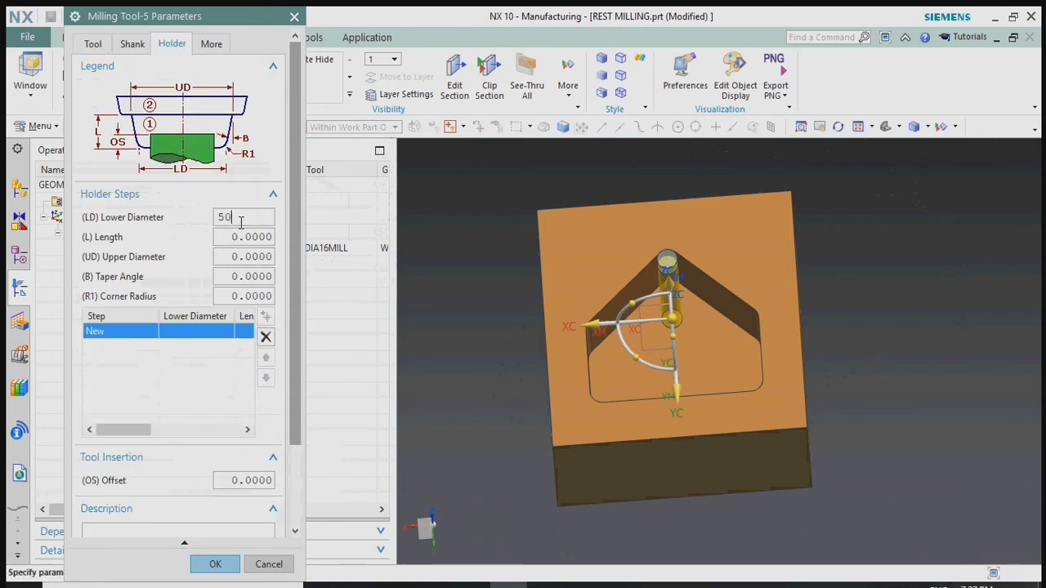
pyautogui.click(239, 237)
pyautogui.write('50')
pyautogui.click(231, 257)
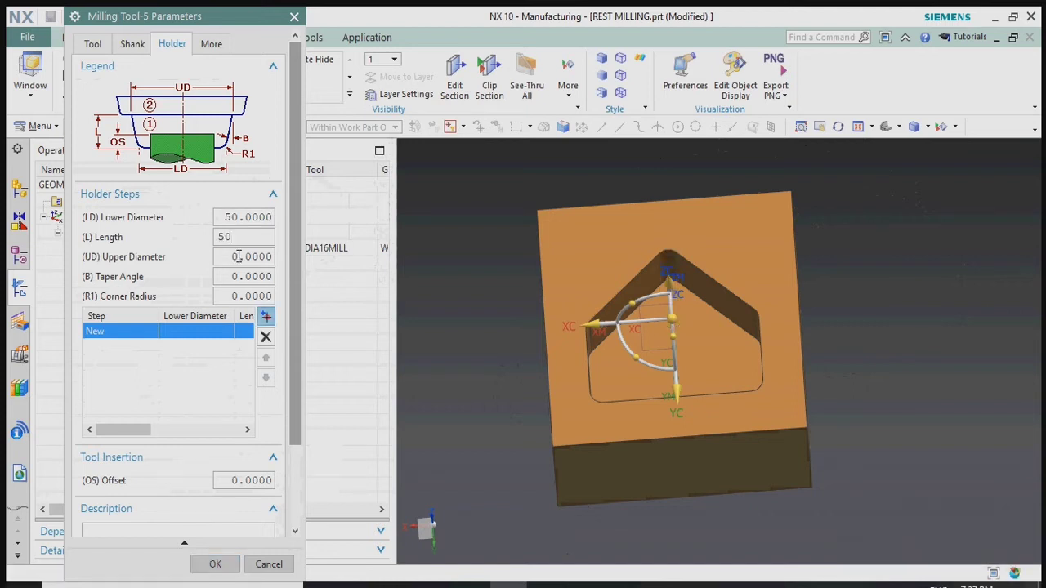
pyautogui.write('50')
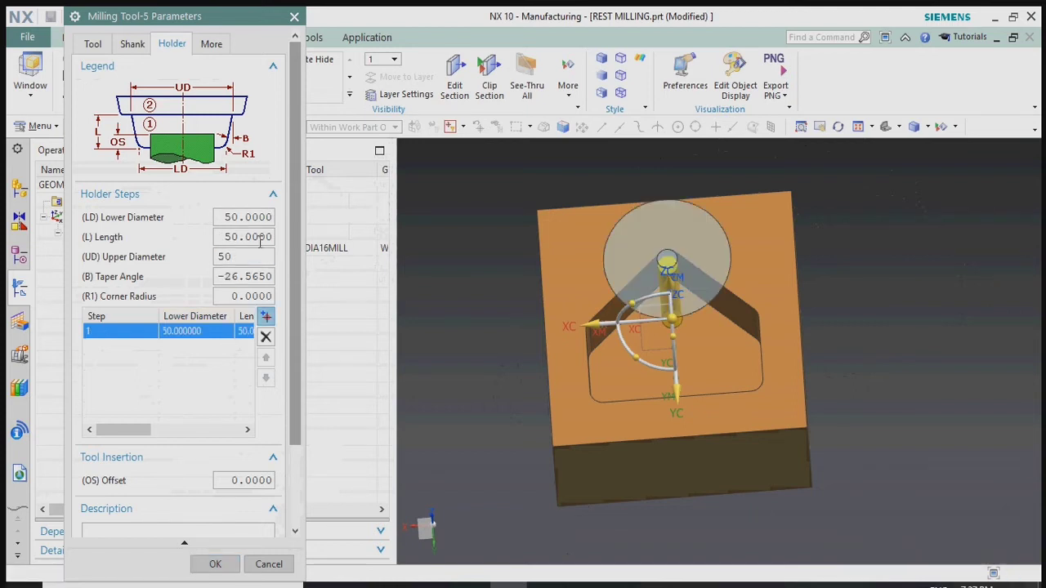
pyautogui.click(260, 238)
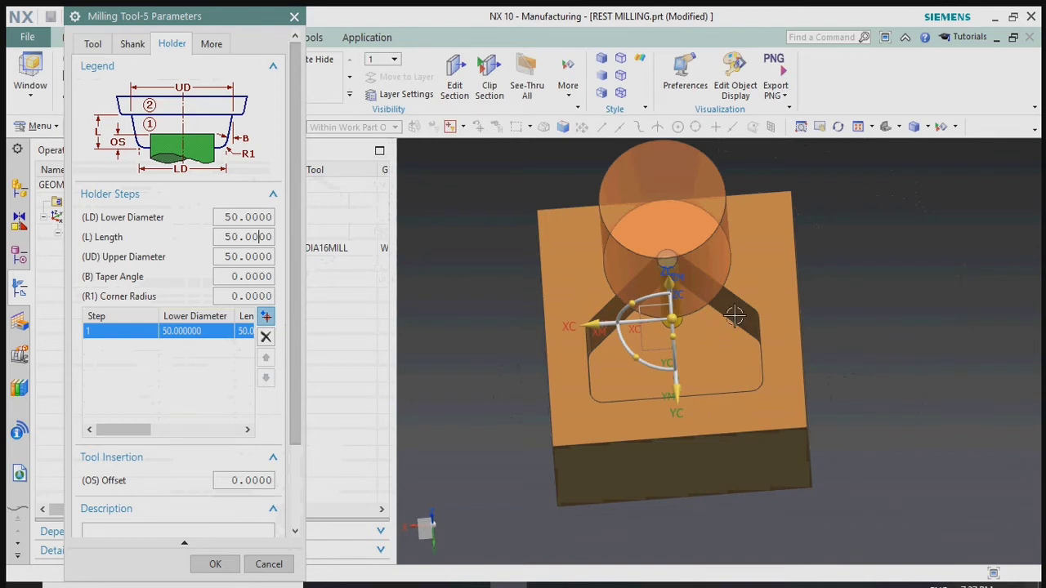
pyautogui.moveTo(695, 323); pyautogui.dragTo(719, 291, button='middle')
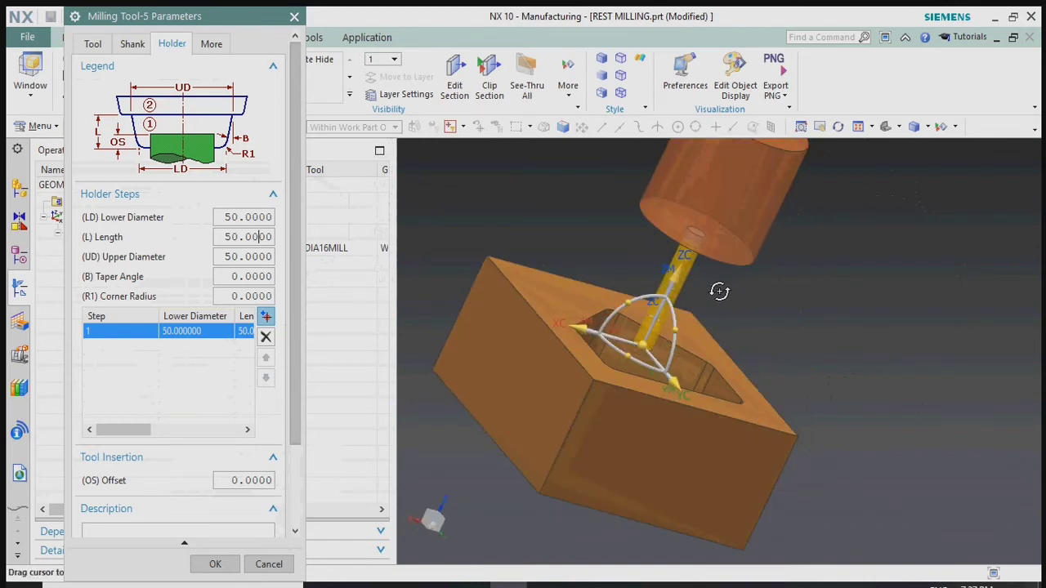
pyautogui.click(212, 564)
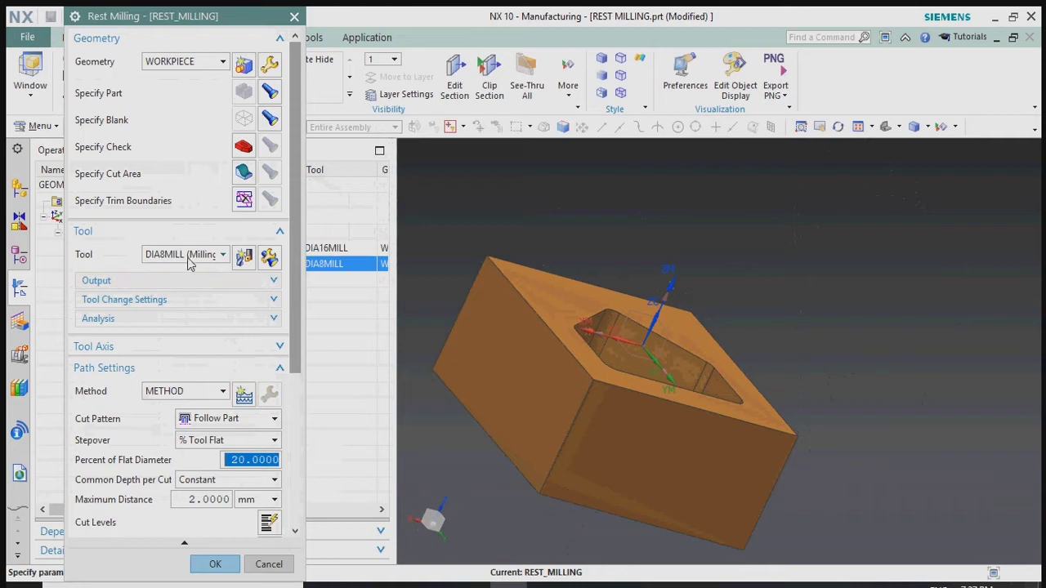
# Generate the tool path of the Rest Milling operation and examine its passes close up in the pocket
pyautogui.scroll(-3, 196, 306)
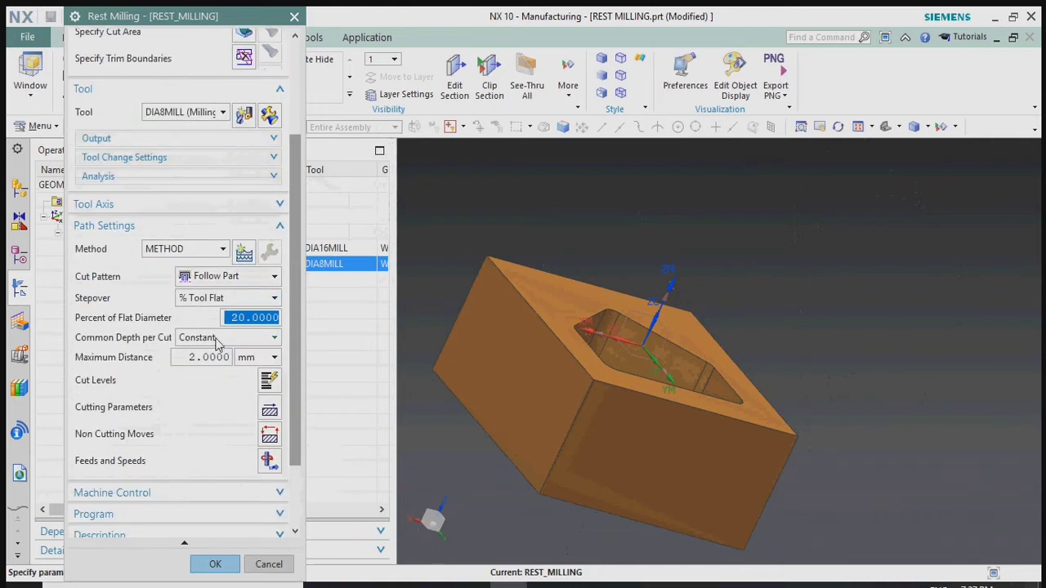
pyautogui.scroll(-2, 178, 507)
pyautogui.click(141, 515)
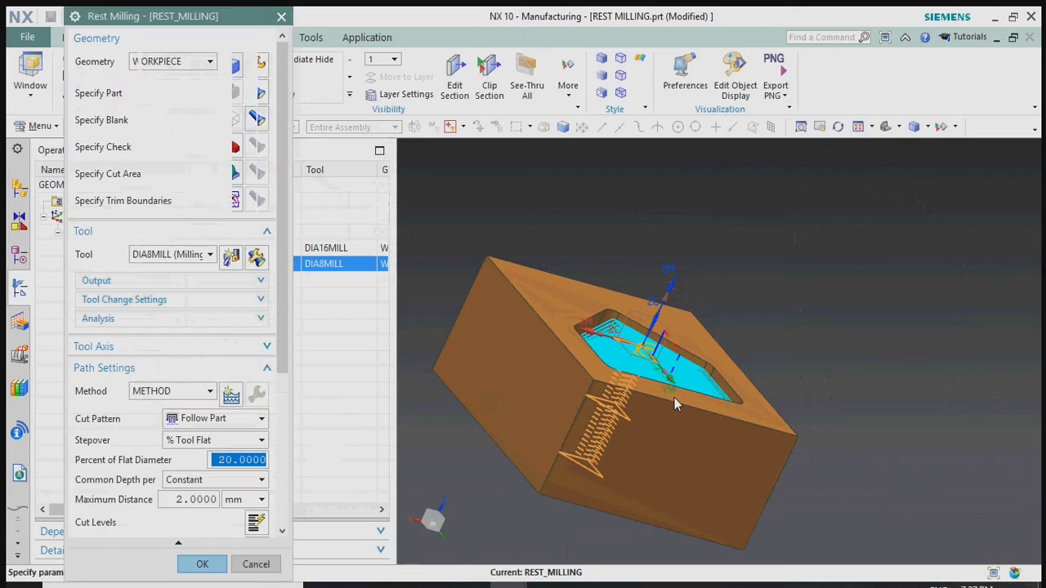
pyautogui.moveTo(674, 397); pyautogui.dragTo(645, 432, button='middle')
pyautogui.scroll(-3, 630, 398)
pyautogui.scroll(5, 630, 398)
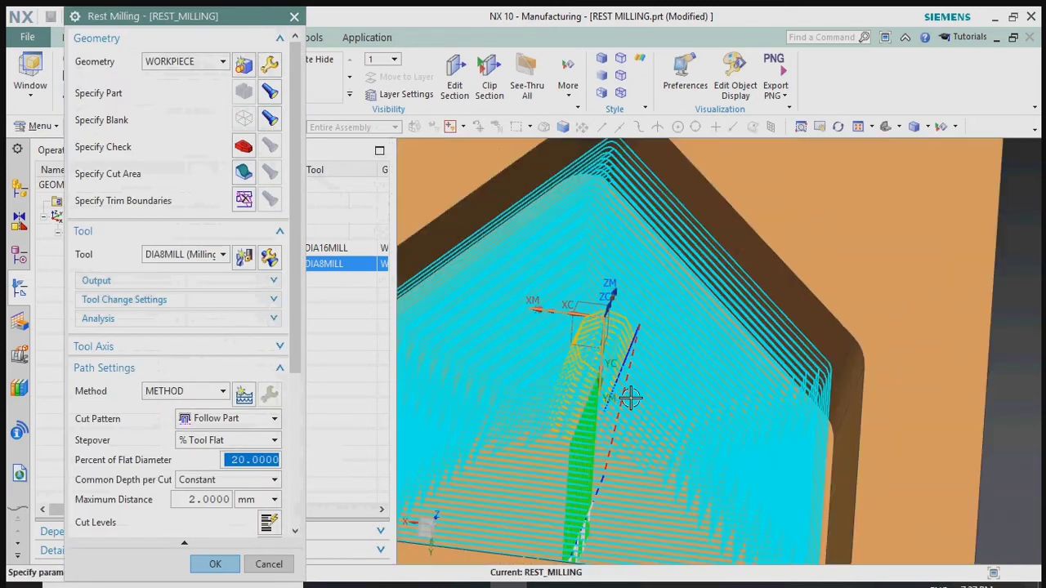
pyautogui.moveTo(626, 397); pyautogui.dragTo(672, 362, button='middle')
pyautogui.scroll(-3, 673, 362)
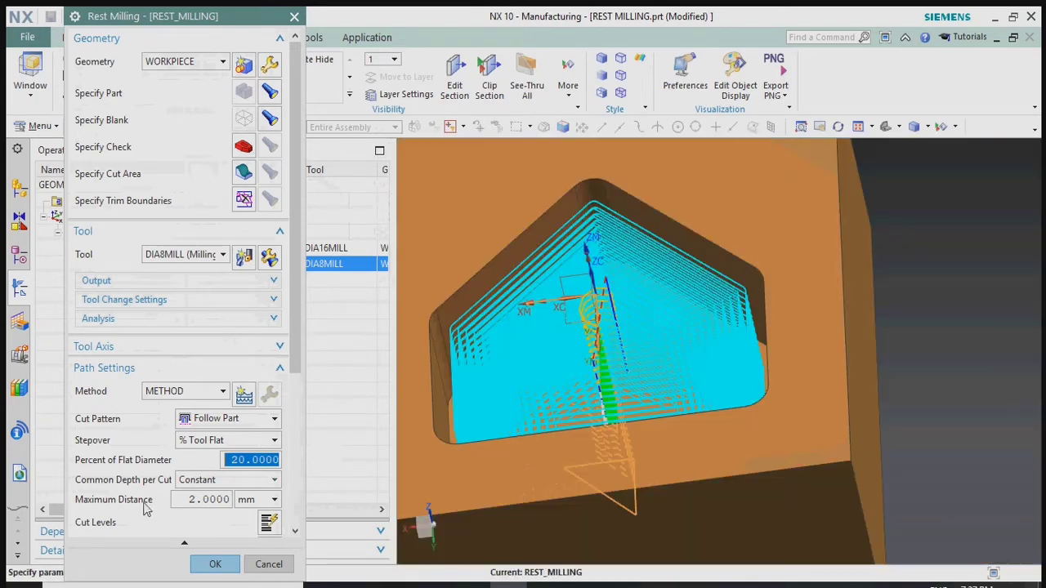
# Review the path settings of the Rest Milling operation and accept the operation
pyautogui.scroll(-3, 88, 523)
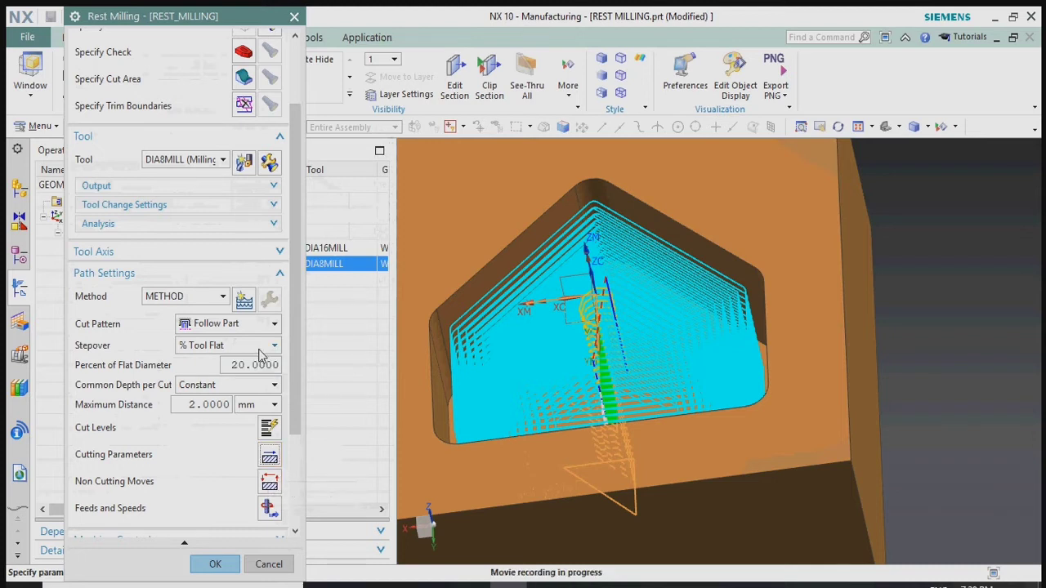
pyautogui.scroll(-5, 223, 410)
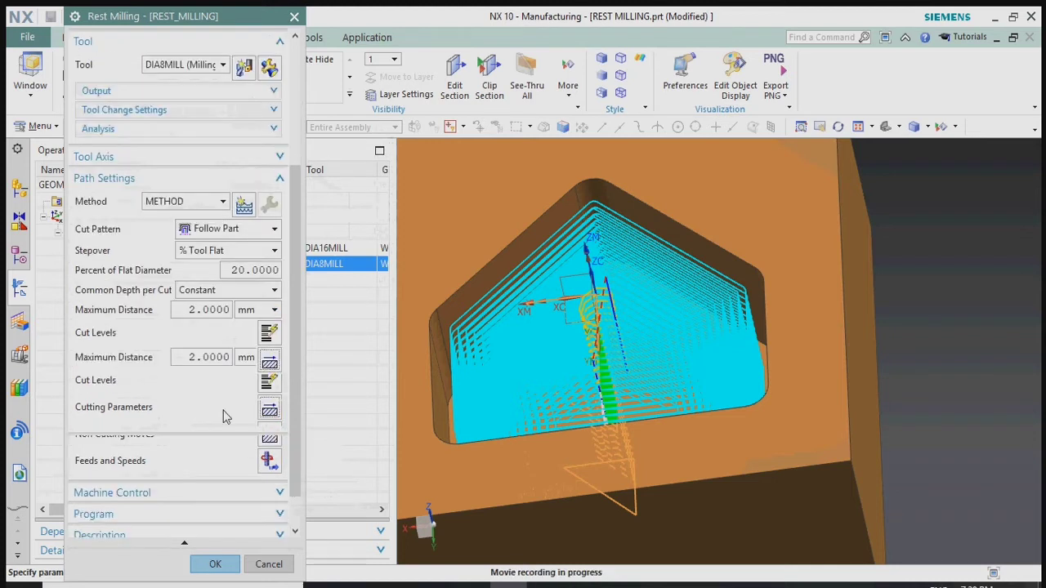
pyautogui.click(215, 565)
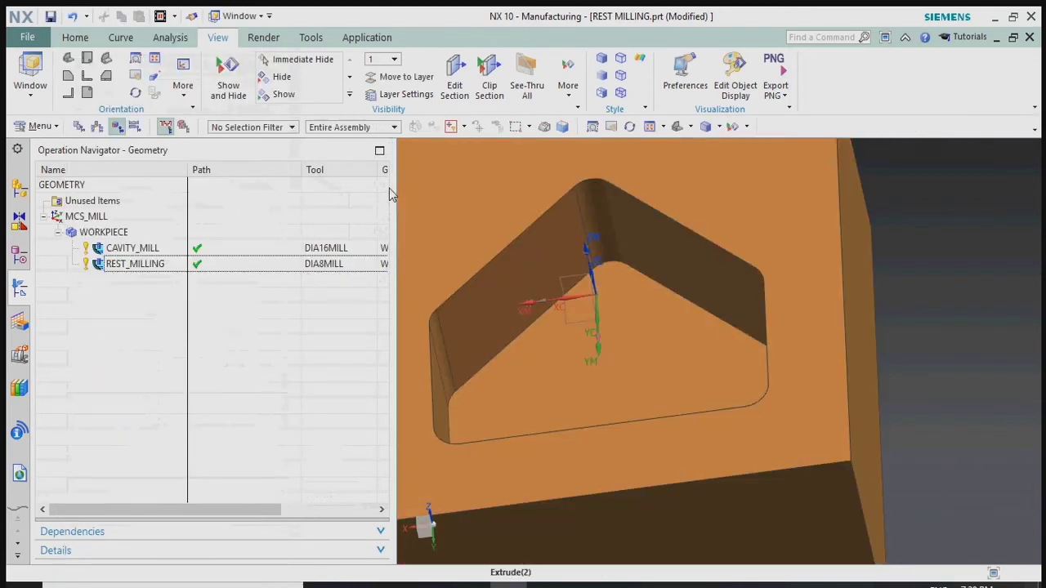
# Widen the Operation Navigator and add the IPW column to it
pyautogui.moveTo(395, 190); pyautogui.dragTo(699, 241)
pyautogui.rightClick(552, 175)
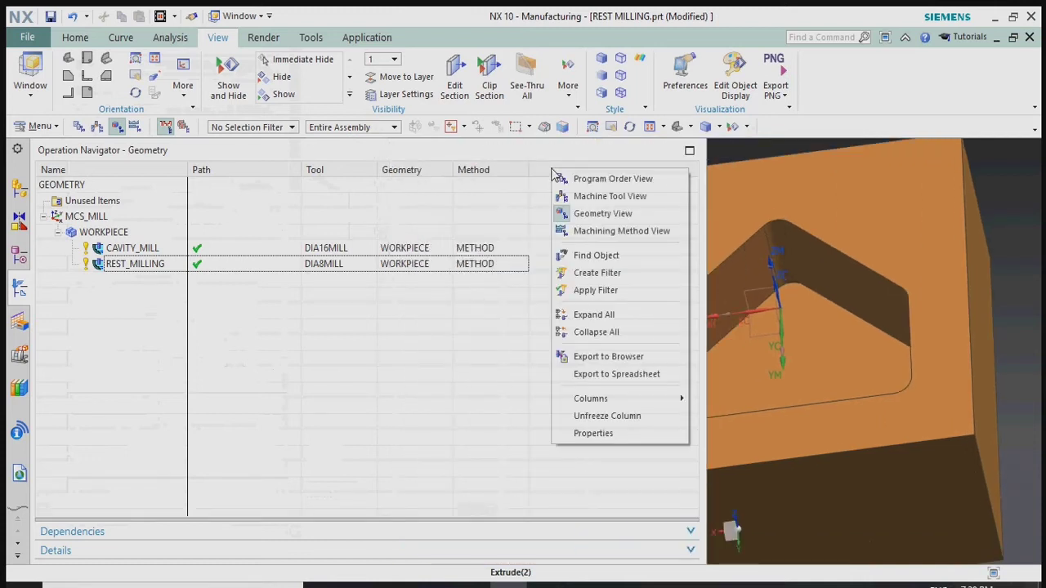
pyautogui.moveTo(583, 401)
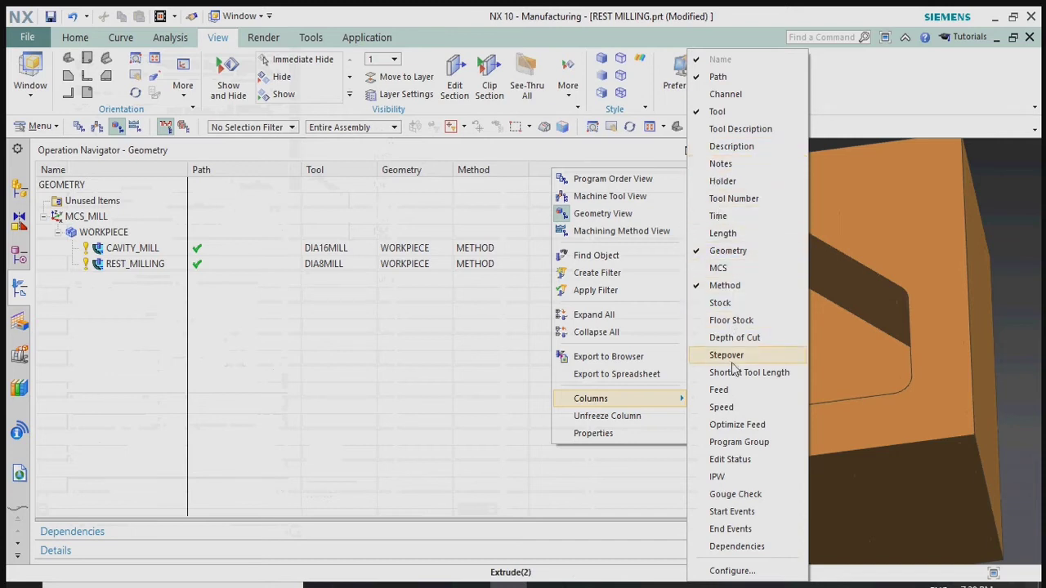
pyautogui.click(732, 474)
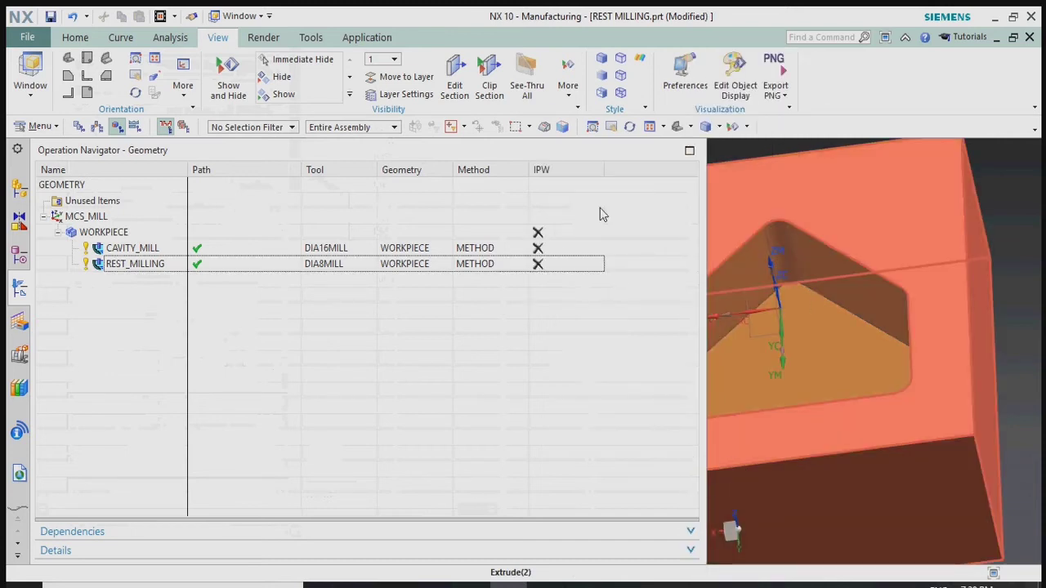
# Check the IPW status of WORKPIECE, CAVITY_MILL and REST_MILLING, and narrow the Operation Navigator to fit its columns
pyautogui.click(554, 235)
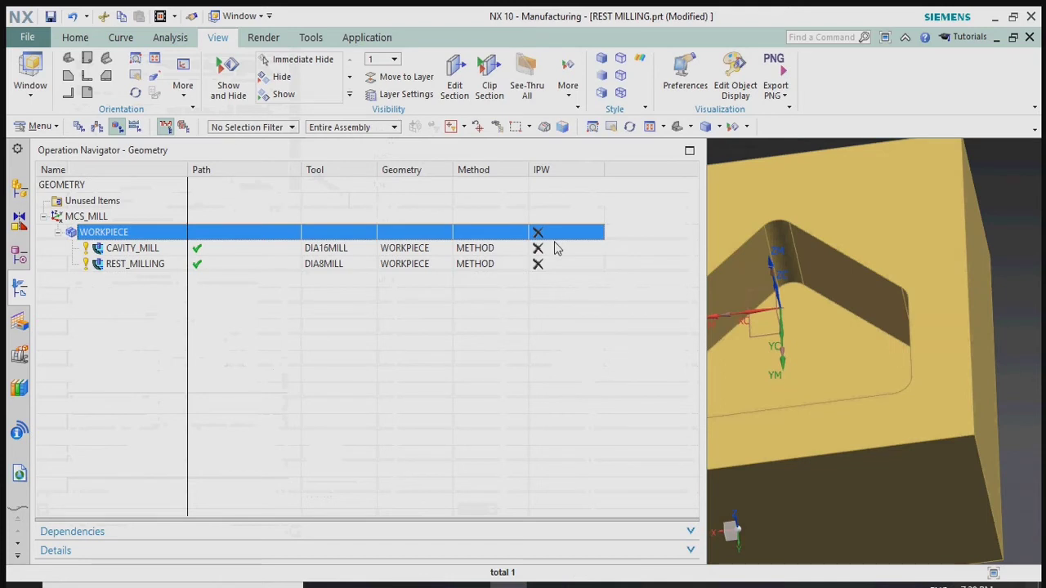
pyautogui.click(554, 250)
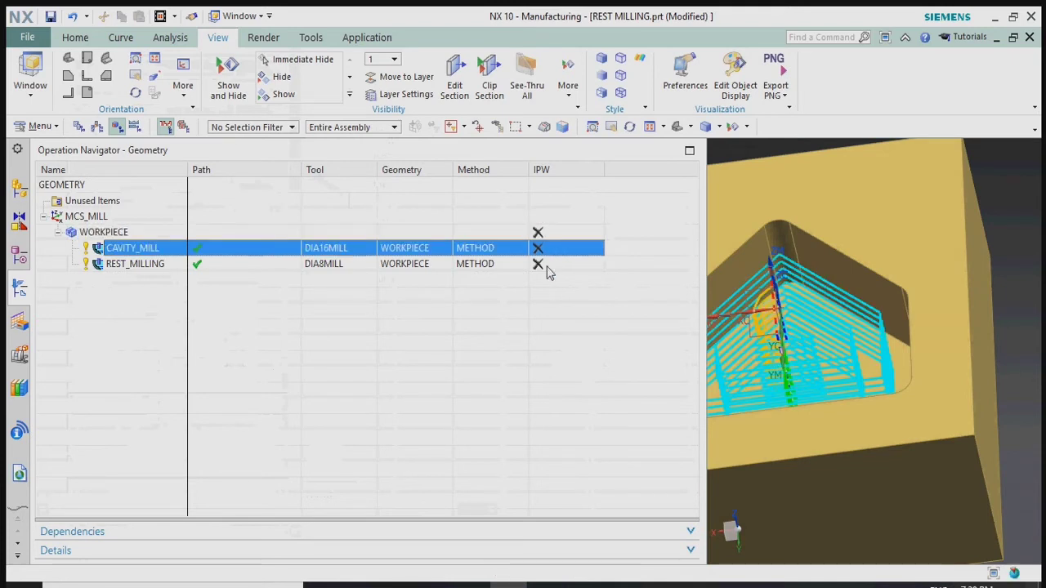
pyautogui.click(549, 264)
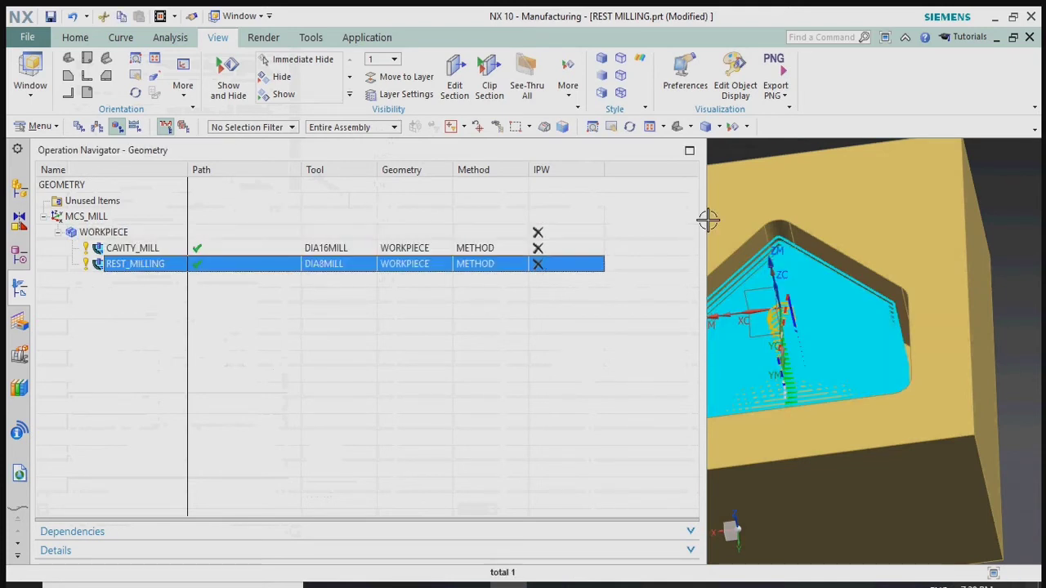
pyautogui.moveTo(708, 219); pyautogui.dragTo(583, 217)
pyautogui.click(233, 306)
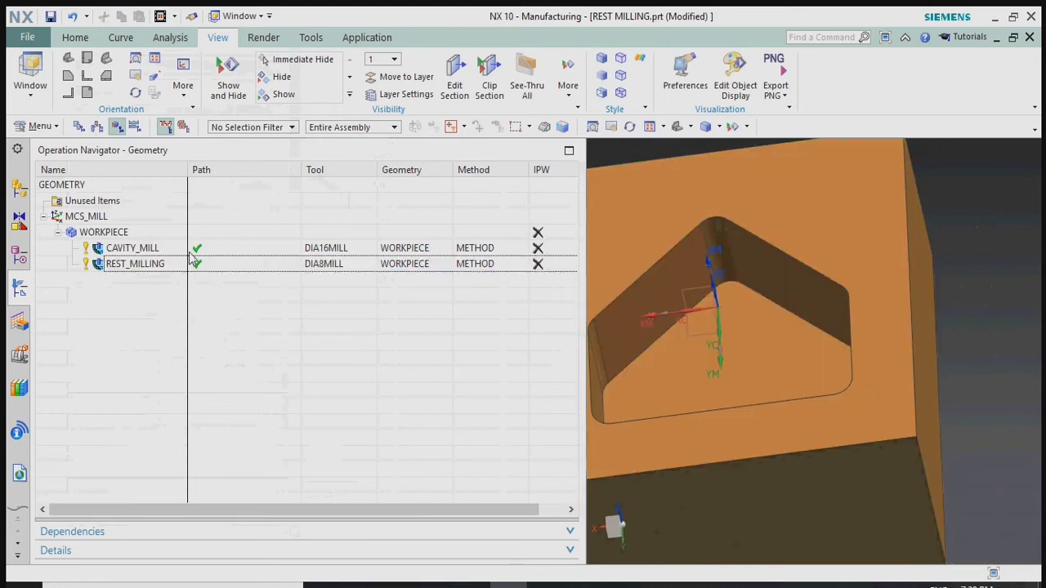
# In the CAVITY_MILL operation's cutting parameters, set the containment's In Process Workpiece to Use 3D, with Trim by kept at None
pyautogui.click(190, 249)
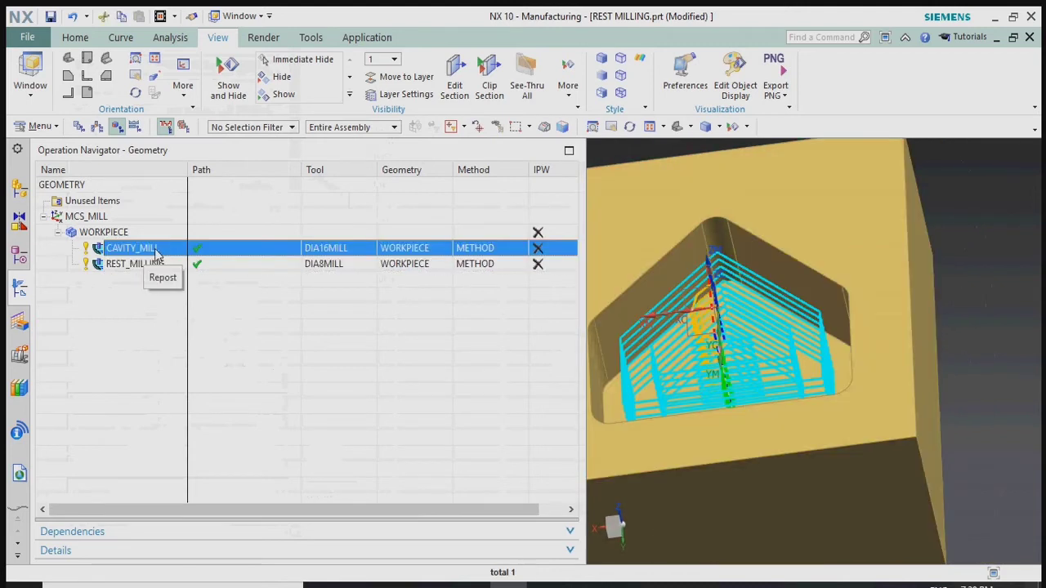
pyautogui.doubleClick(155, 250)
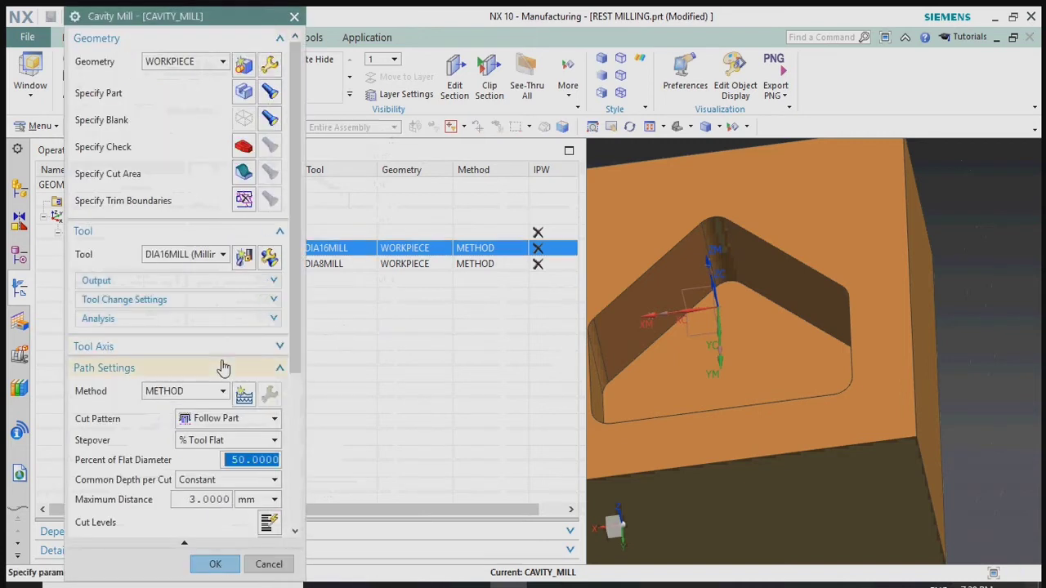
pyautogui.scroll(-3, 222, 363)
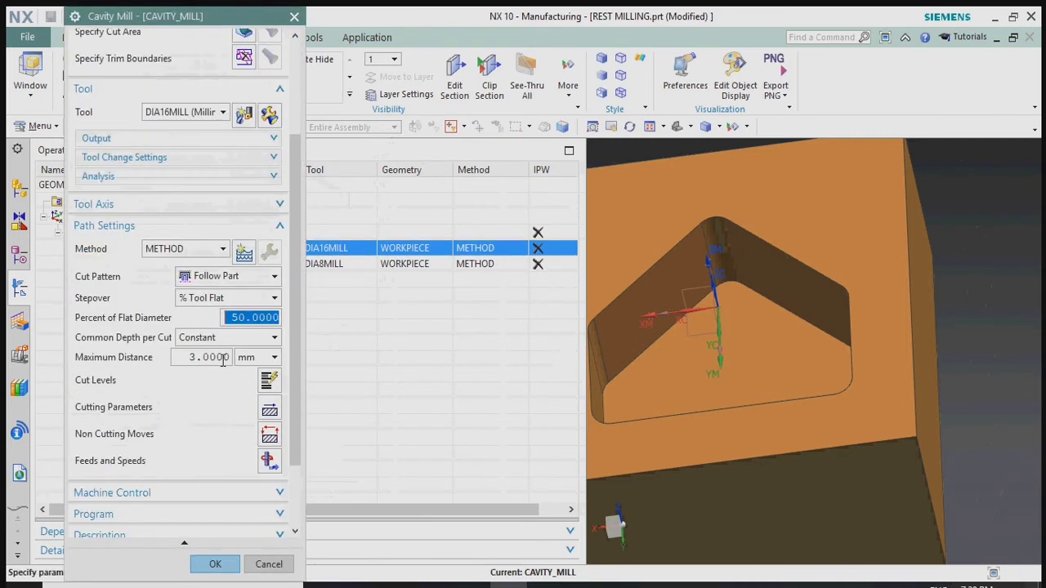
pyautogui.click(270, 413)
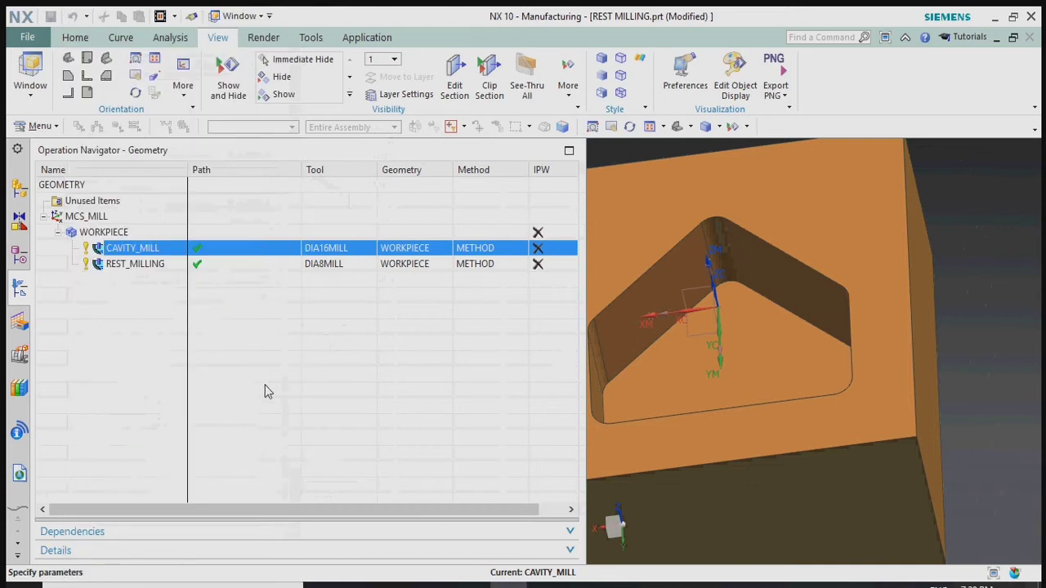
pyautogui.click(194, 67)
pyautogui.click(258, 64)
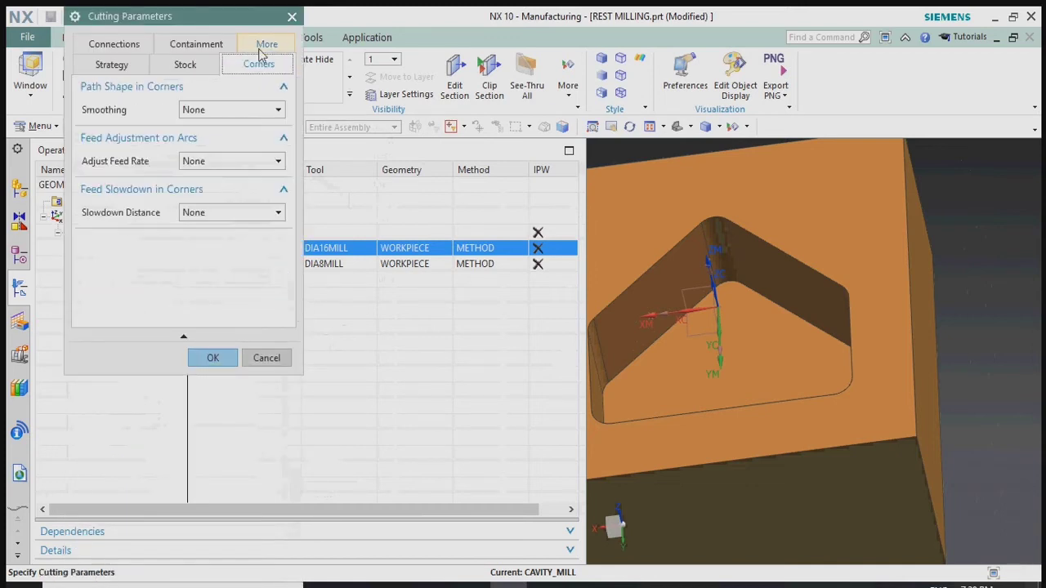
pyautogui.click(260, 49)
pyautogui.click(207, 73)
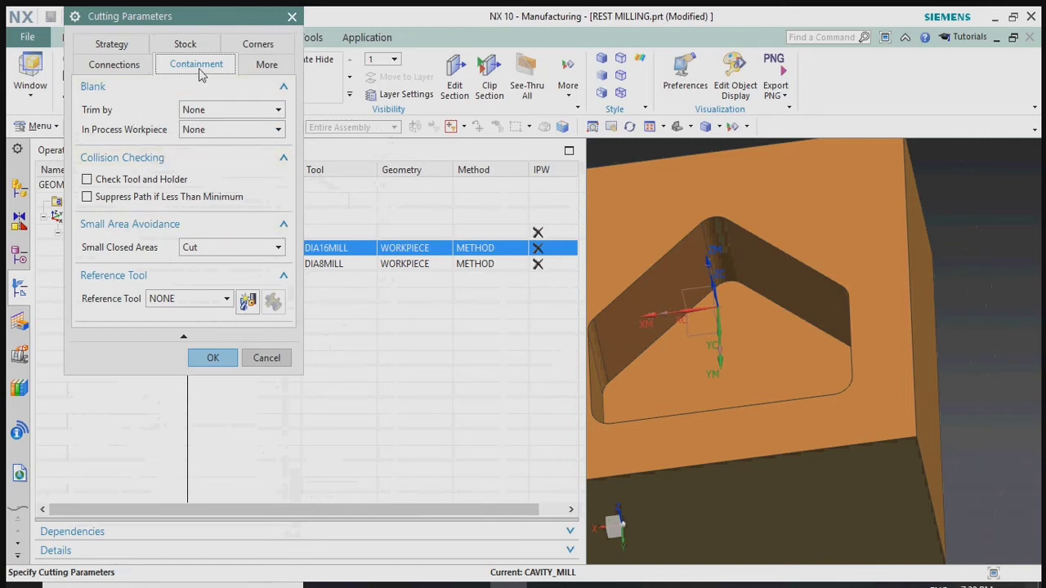
pyautogui.click(224, 132)
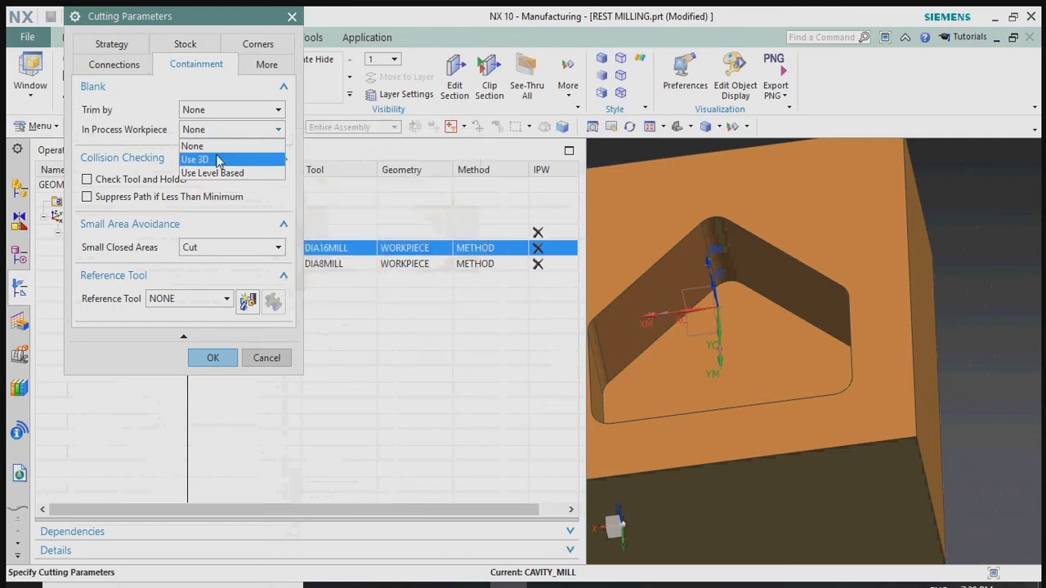
pyautogui.click(218, 159)
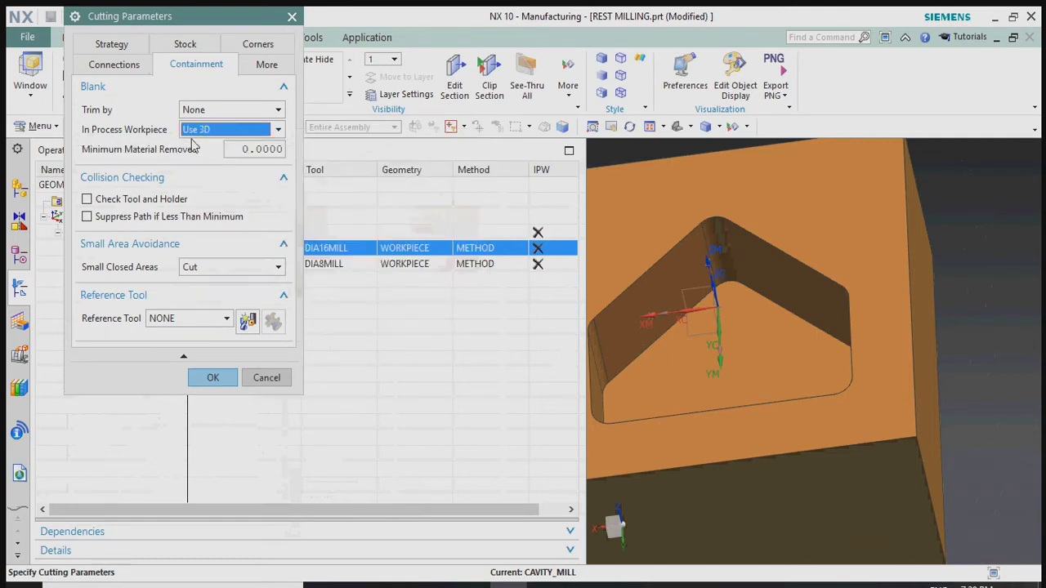
pyautogui.click(196, 111)
pyautogui.click(195, 110)
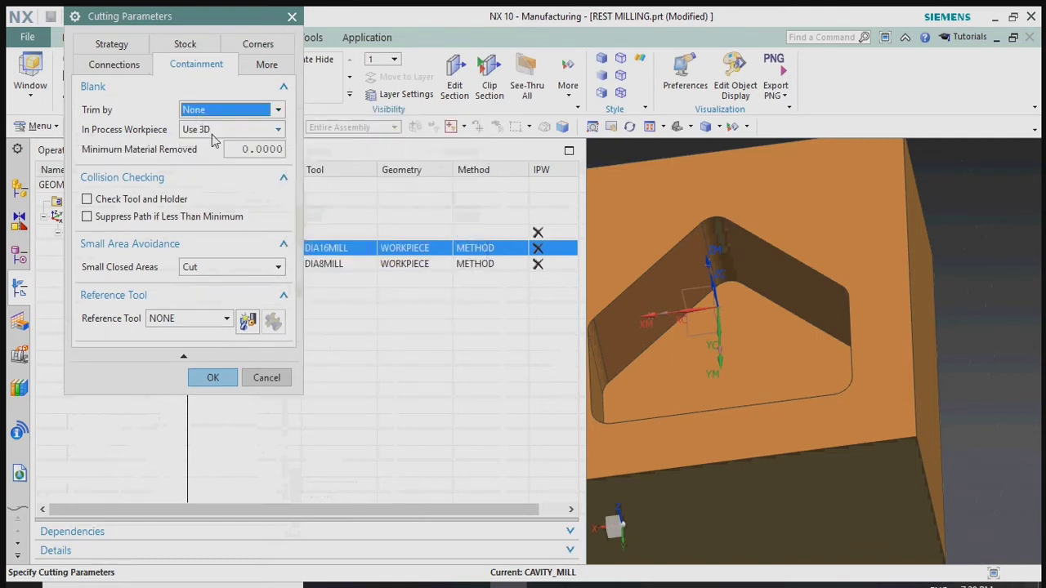
pyautogui.click(216, 376)
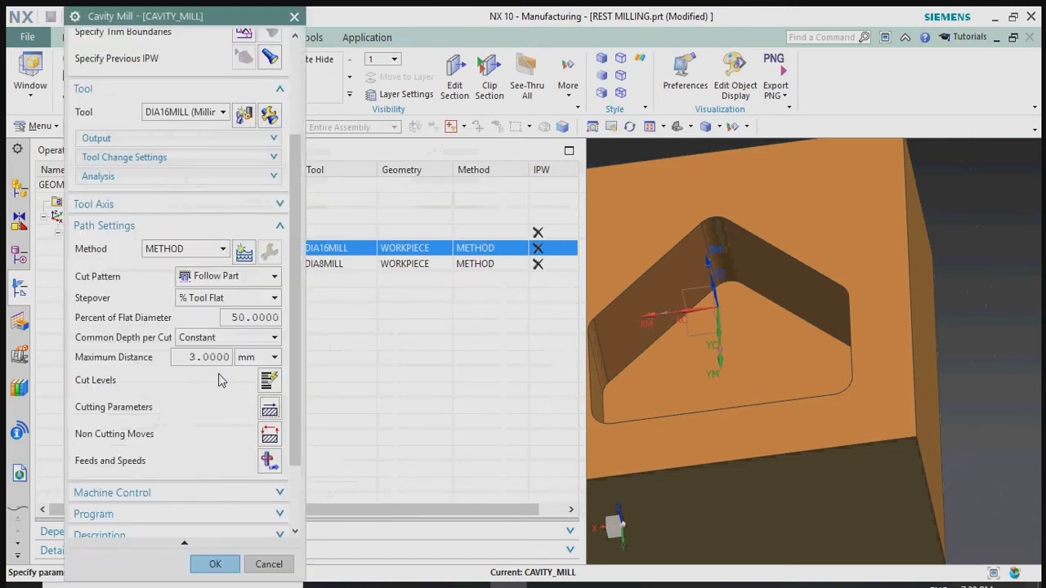
# Regenerate the CAVITY_MILL tool path and accept the operation
pyautogui.scroll(-3, 172, 460)
pyautogui.click(126, 515)
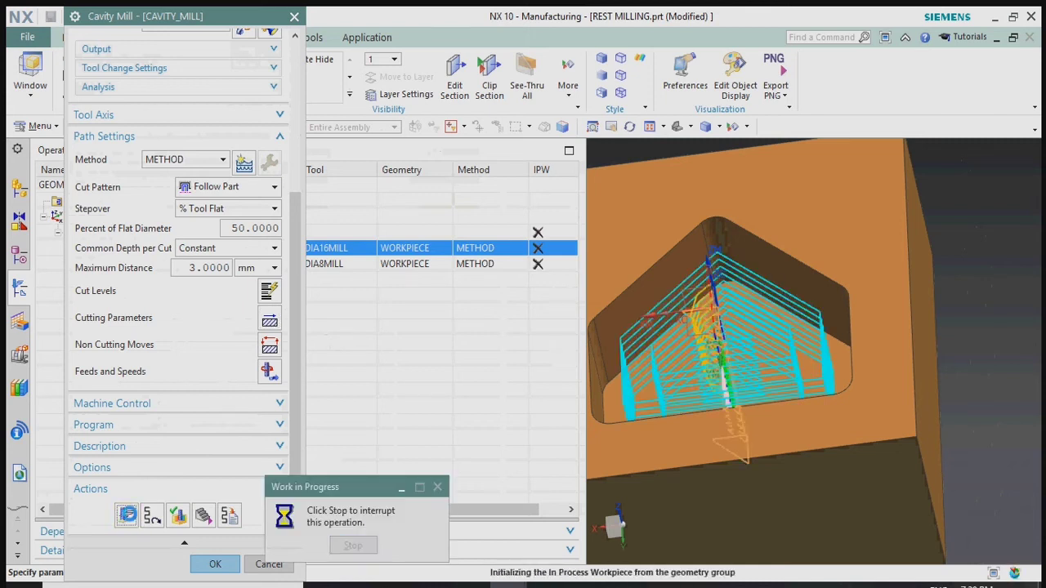
pyautogui.middleClick(130, 513)
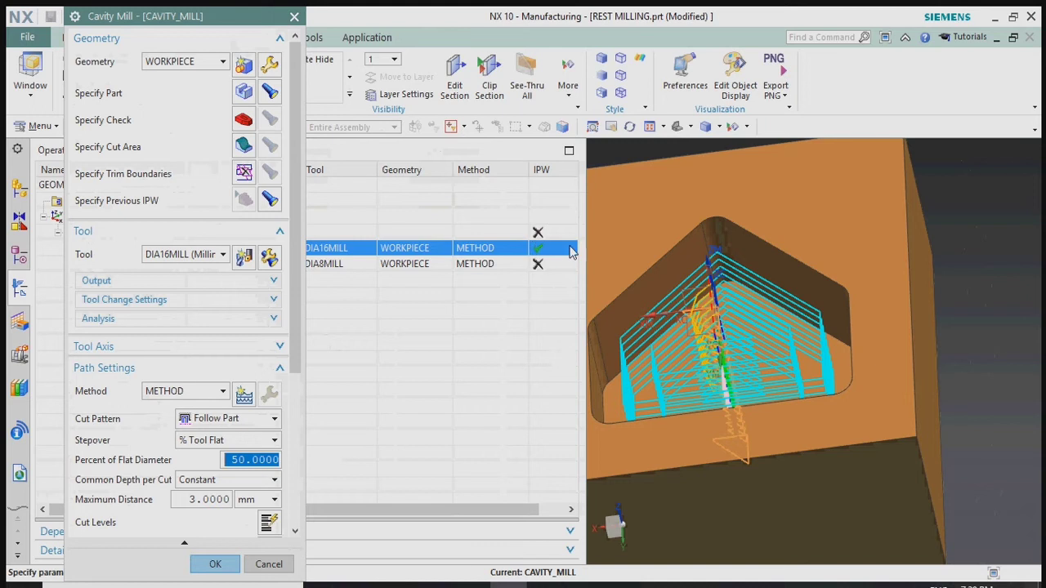
pyautogui.click(210, 562)
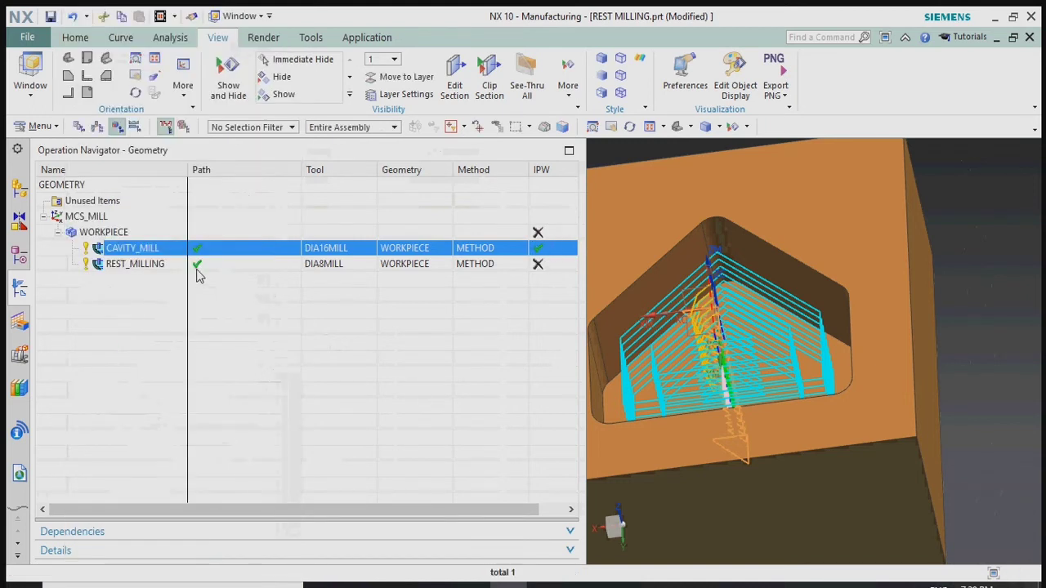
# In the REST_MILLING operation's cutting parameters, set the containment's In Process Workpiece to Use 3D, keeping the reference tool at NONE
pyautogui.click(198, 266)
pyautogui.doubleClick(198, 265)
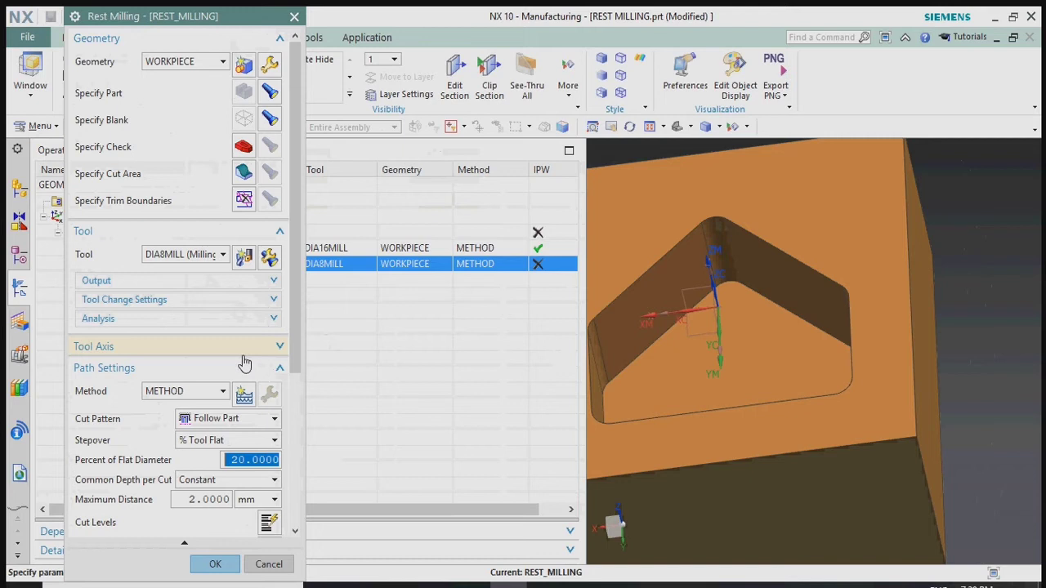
pyautogui.scroll(-3, 245, 362)
pyautogui.press('Escape')
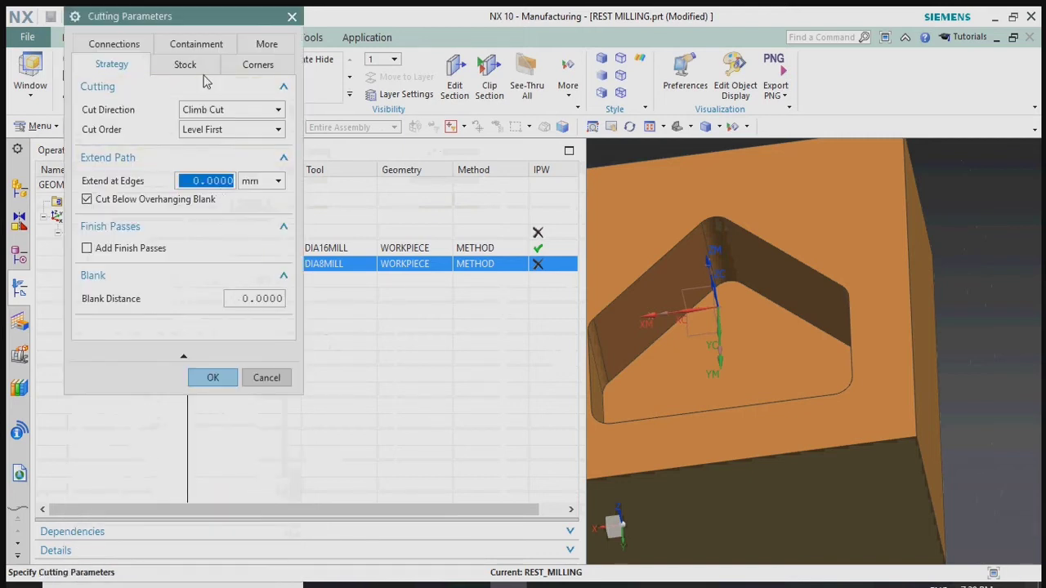
pyautogui.click(204, 71)
pyautogui.click(255, 69)
pyautogui.click(190, 49)
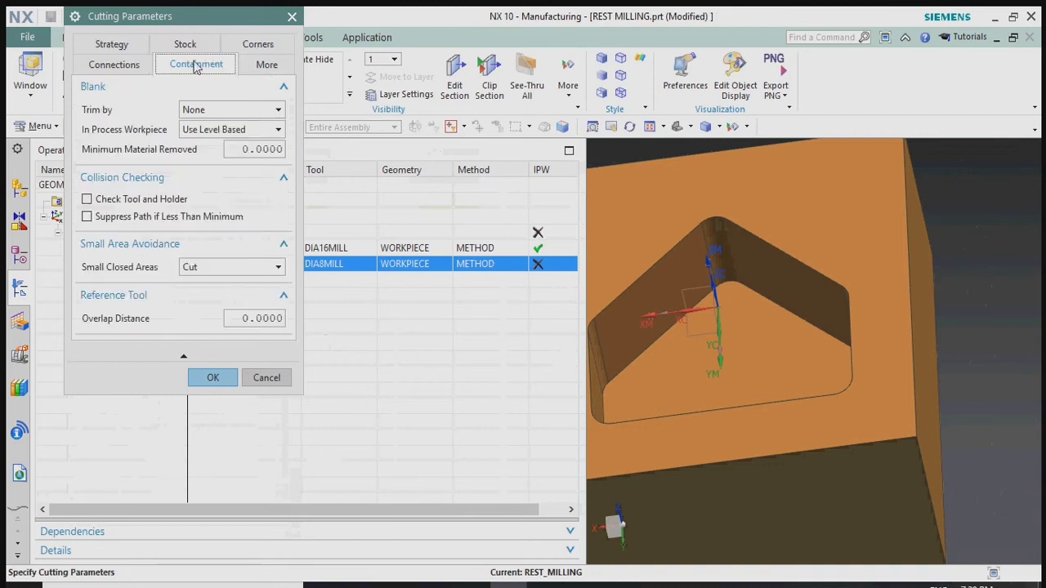
pyautogui.click(211, 132)
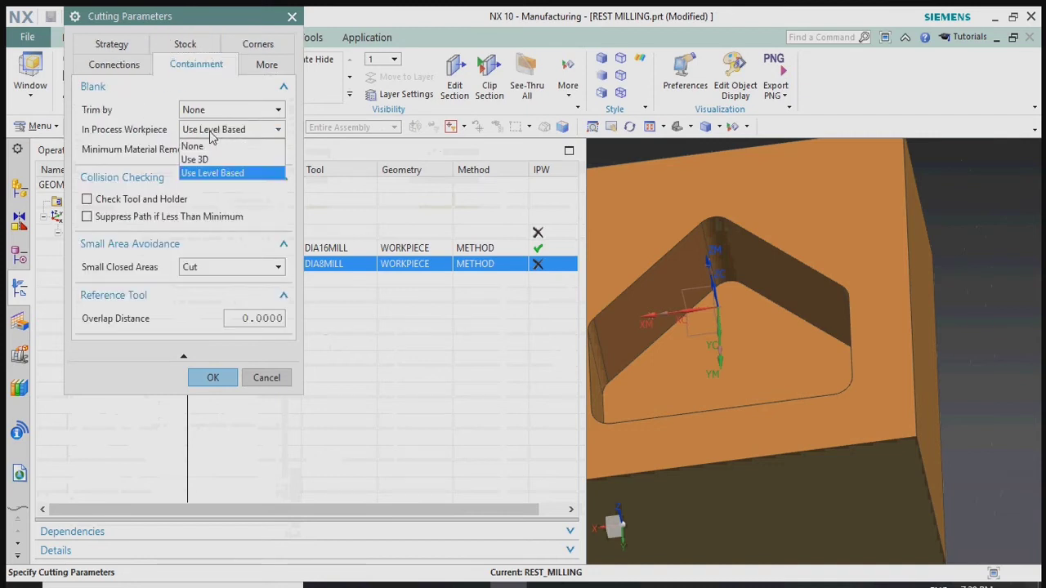
pyautogui.click(210, 159)
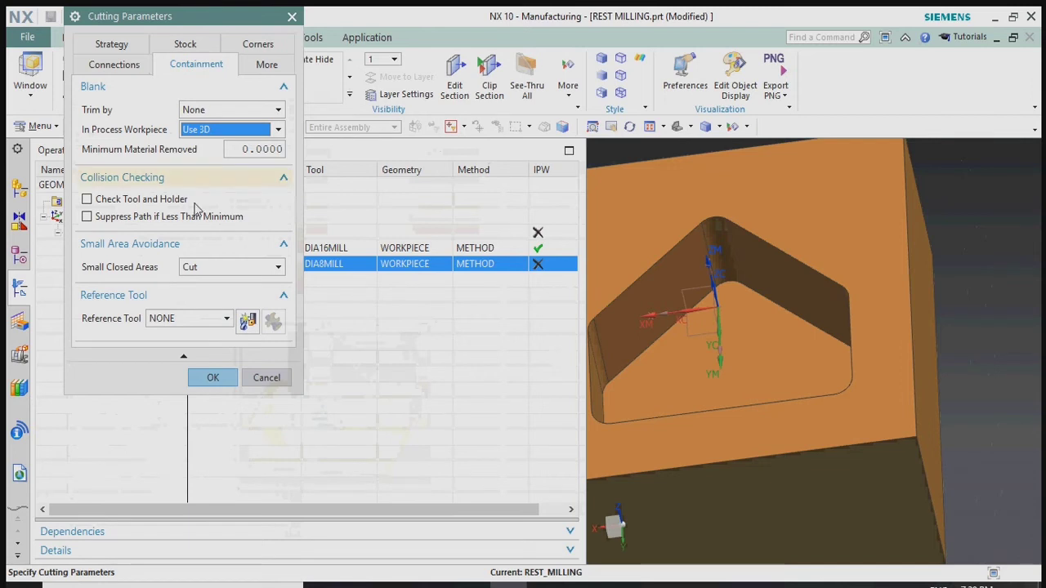
pyautogui.click(196, 321)
pyautogui.click(202, 361)
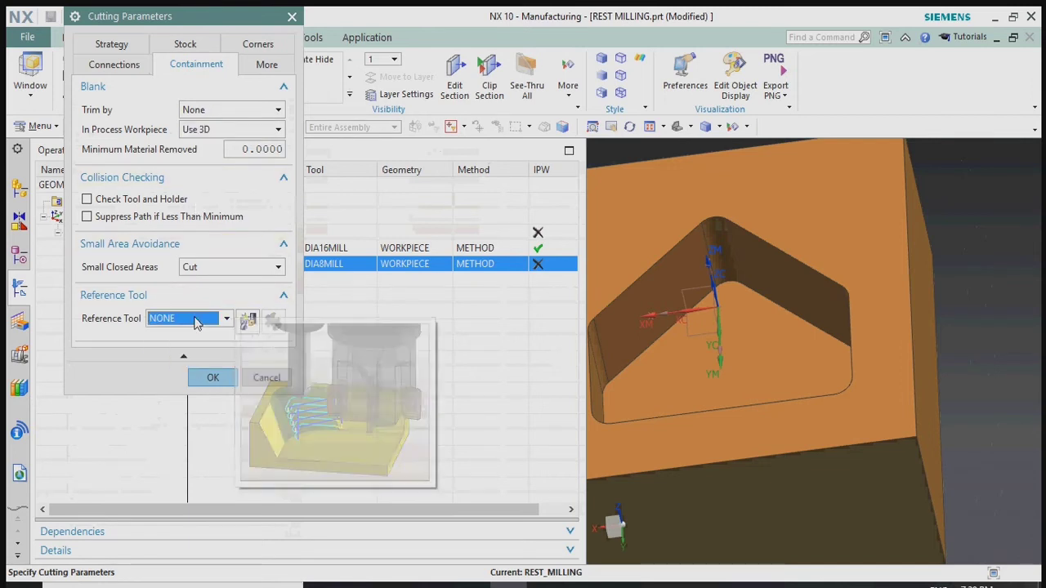
pyautogui.click(211, 379)
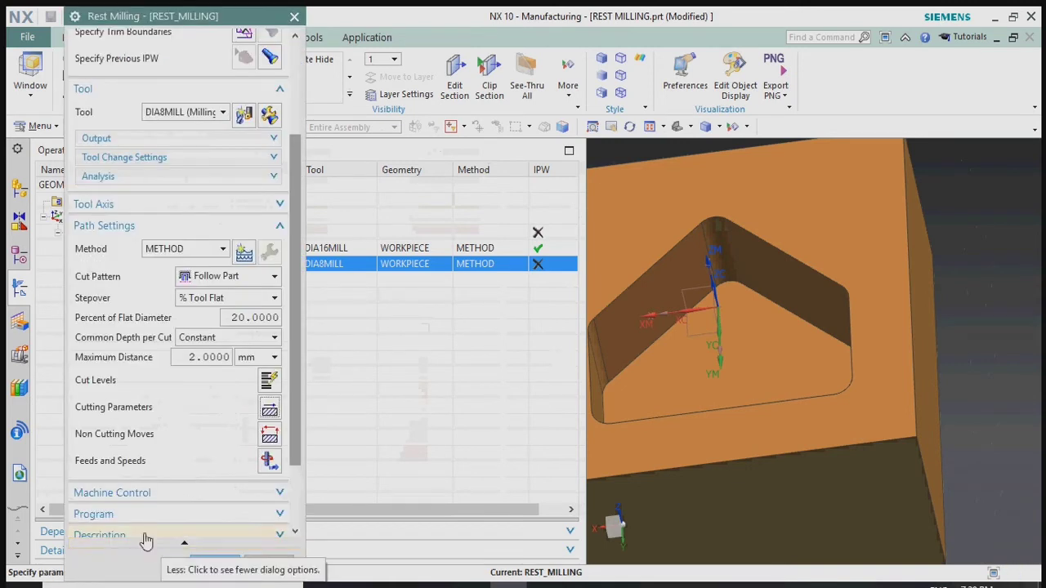
# Regenerate the REST_MILLING tool path, inspect its passes in the pocket corners and accept the operation
pyautogui.scroll(-3, 143, 535)
pyautogui.click(126, 515)
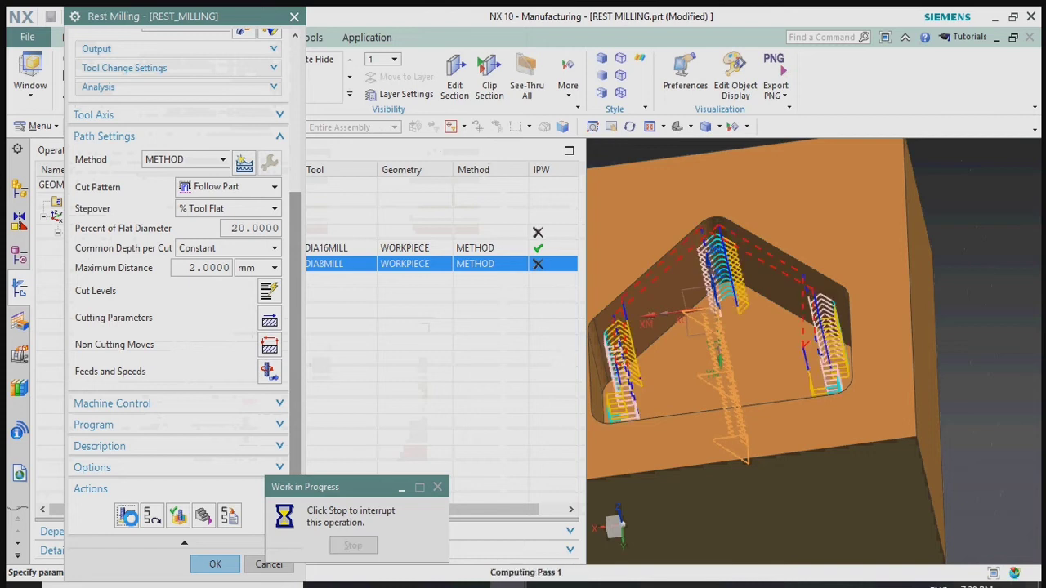
pyautogui.middleClick(131, 518)
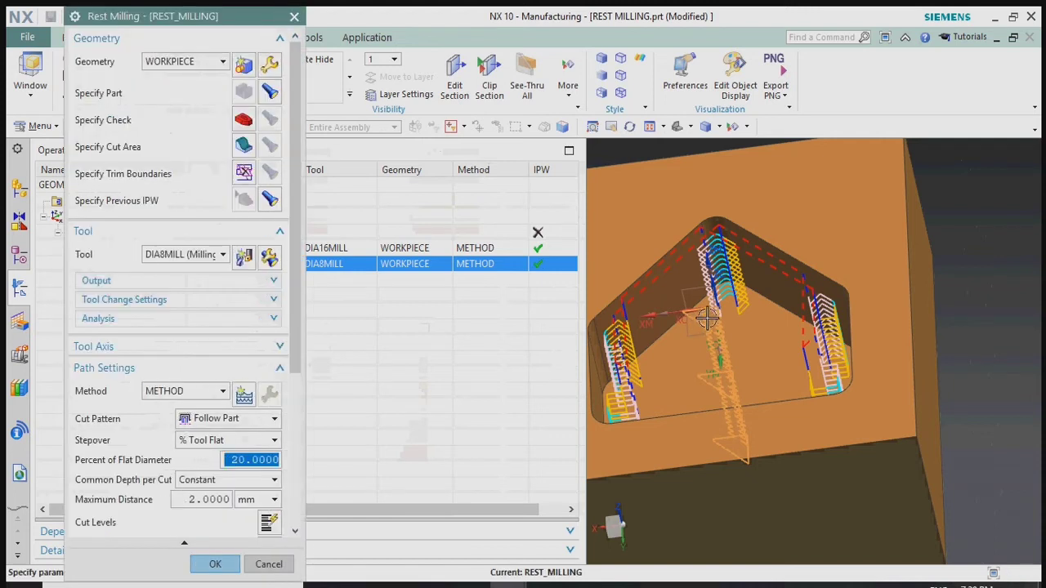
pyautogui.moveTo(708, 319); pyautogui.dragTo(713, 327, button='middle')
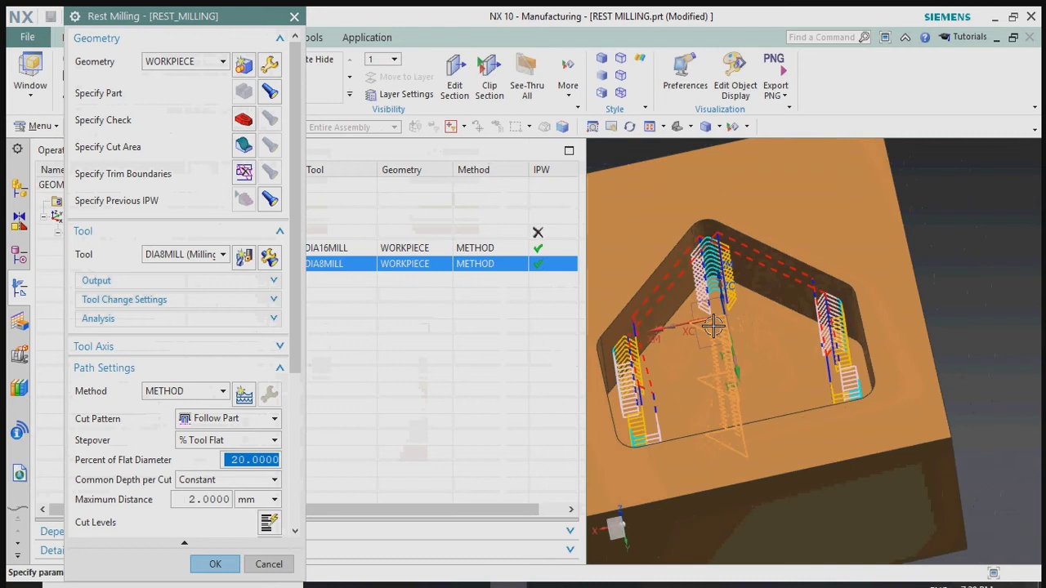
pyautogui.click(199, 564)
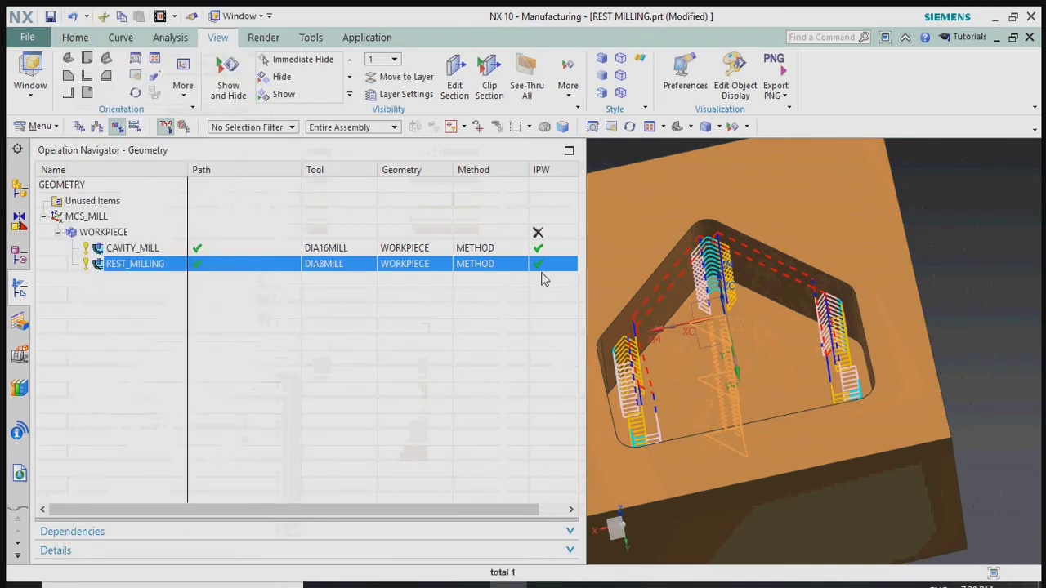
# Verify the CAVITY_MILL and REST_MILLING tool paths together by playing their 3D Dynamic simulation
pyautogui.keyDown('ctrl'); pyautogui.click(401, 250); pyautogui.keyUp('ctrl')
pyautogui.rightClick(401, 249)
pyautogui.moveTo(437, 444)
pyautogui.moveTo(438, 464)
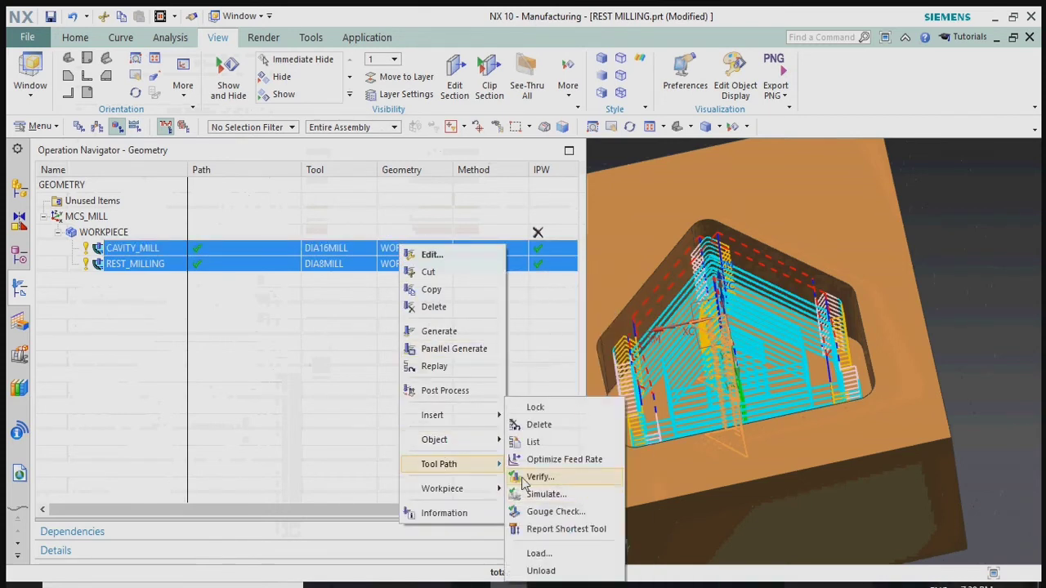
pyautogui.click(527, 474)
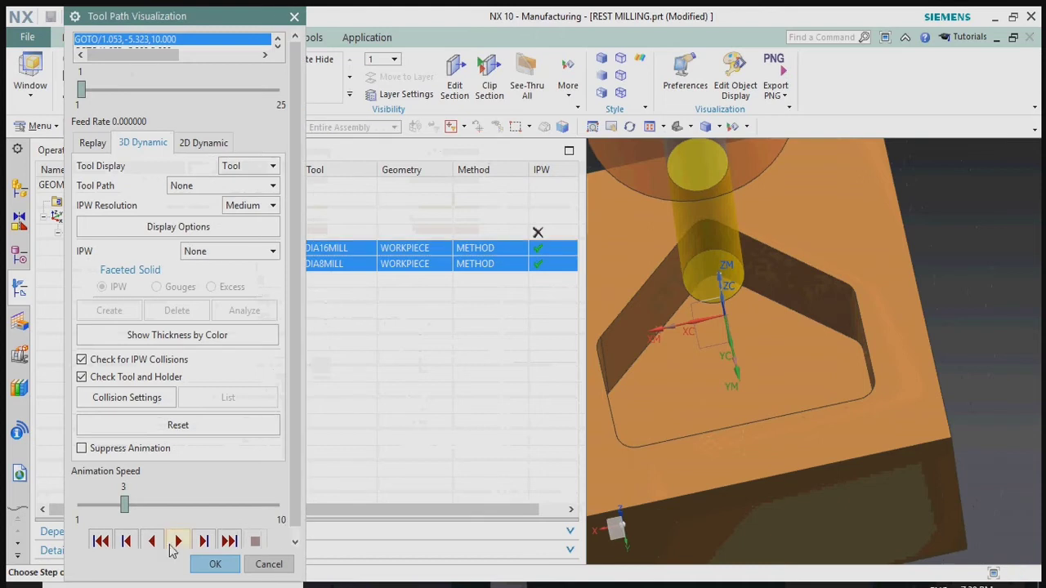
pyautogui.click(179, 541)
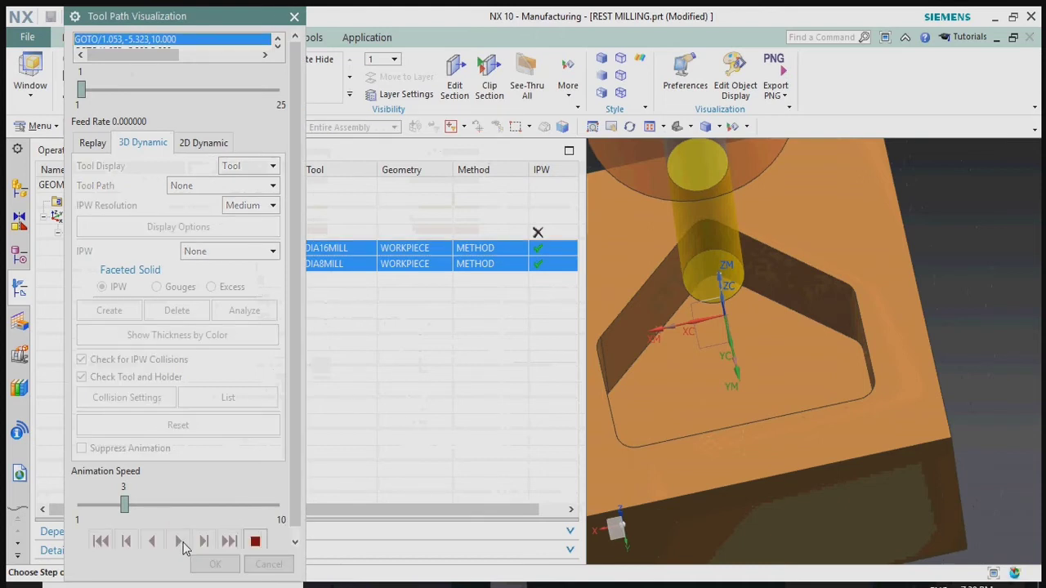
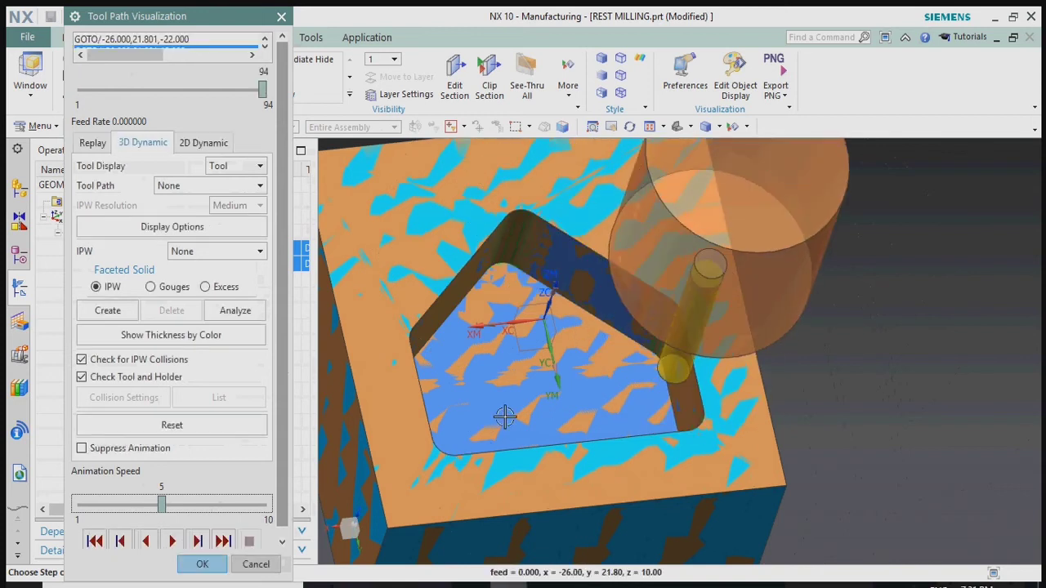
# Close the finished 3D simulation and widen the Operation Navigator to show the Tool, Geometry, Method and IPW columns
pyautogui.moveTo(497, 425); pyautogui.dragTo(469, 401, button='middle')
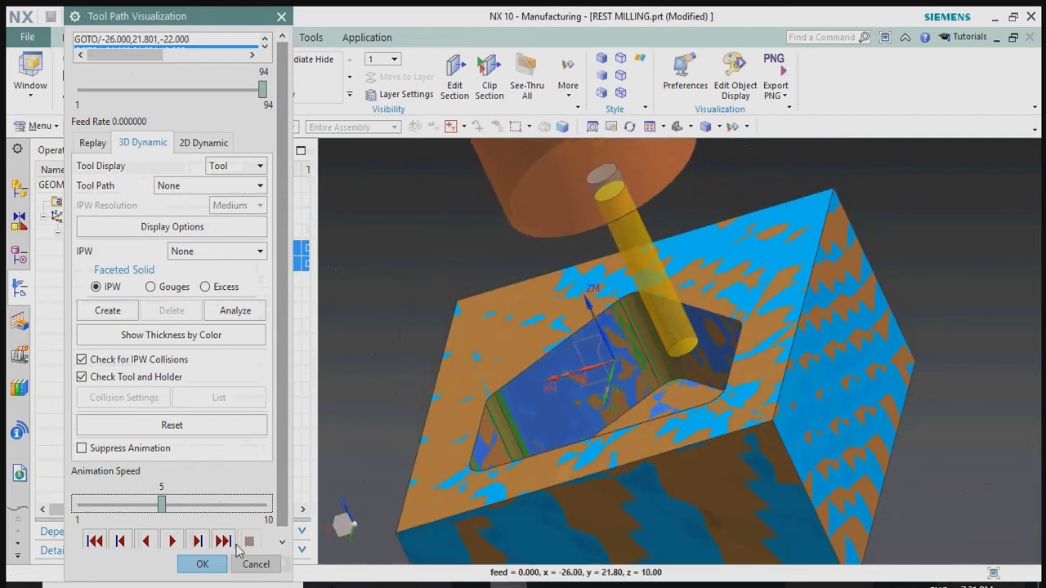
pyautogui.click(201, 563)
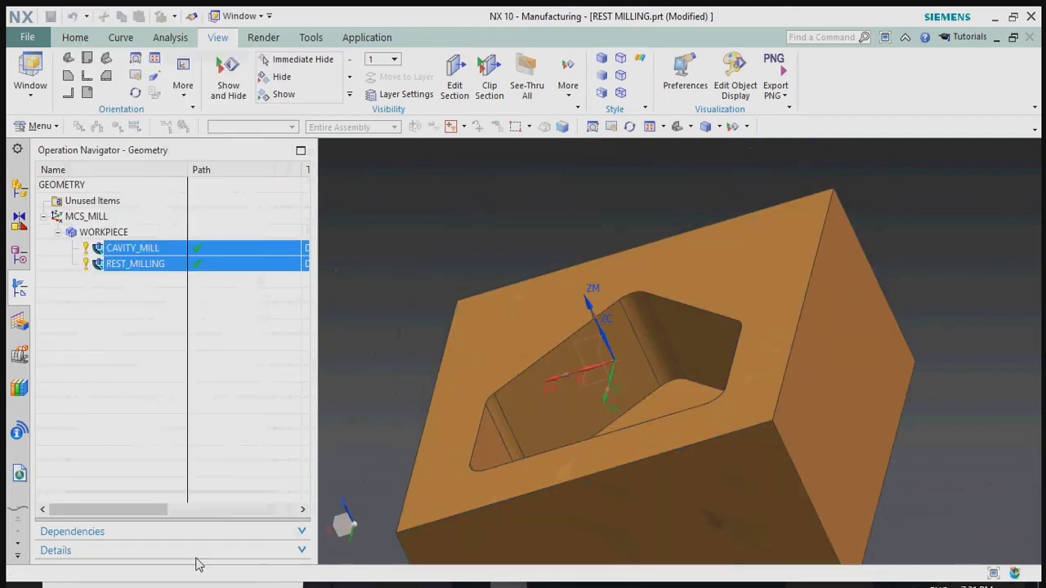
pyautogui.click(209, 361)
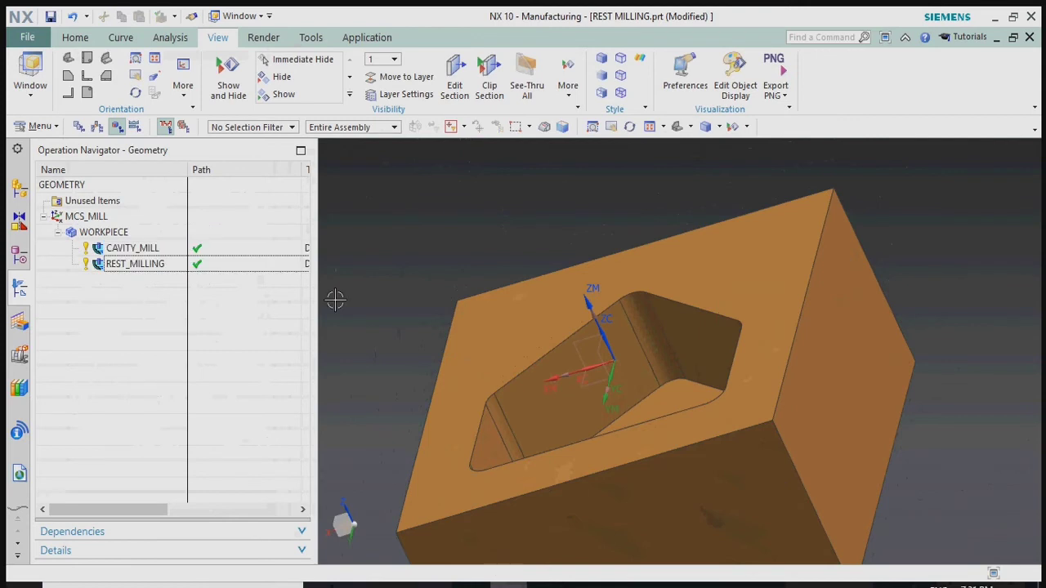
pyautogui.moveTo(314, 248); pyautogui.dragTo(586, 254)
pyautogui.moveTo(654, 271); pyautogui.dragTo(700, 332, button='middle')
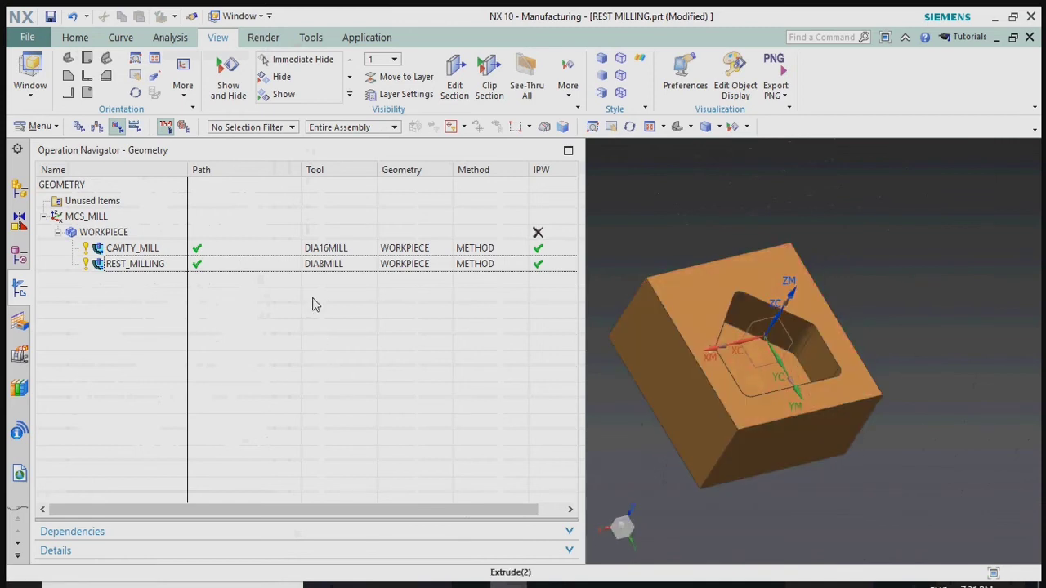
# Compare the CAVITY_MILL and REST_MILLING tool paths by displaying each operation's passes in the pocket in turn
pyautogui.click(303, 254)
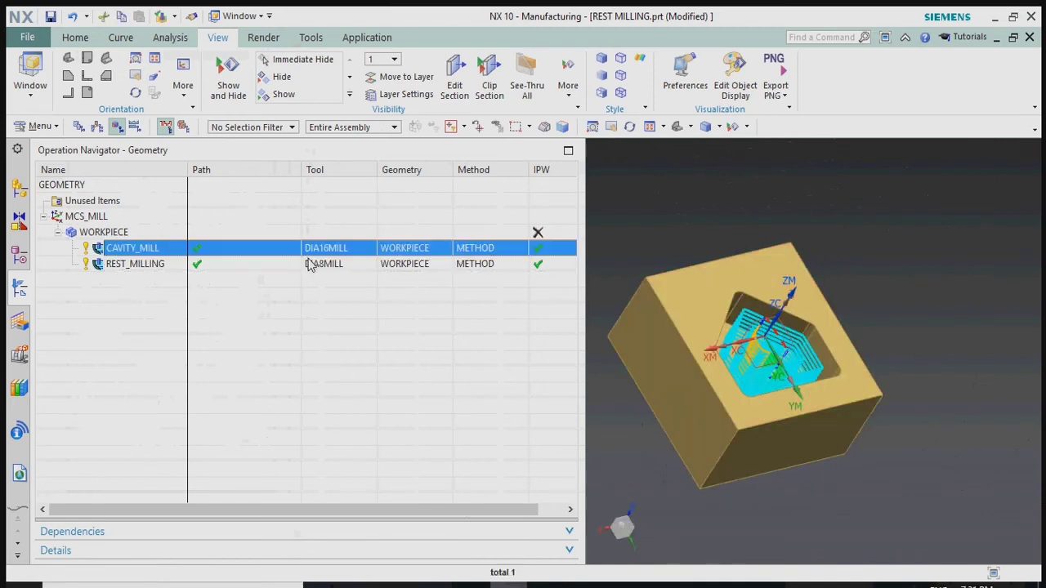
pyautogui.click(310, 264)
pyautogui.moveTo(822, 385); pyautogui.dragTo(818, 390, button='middle')
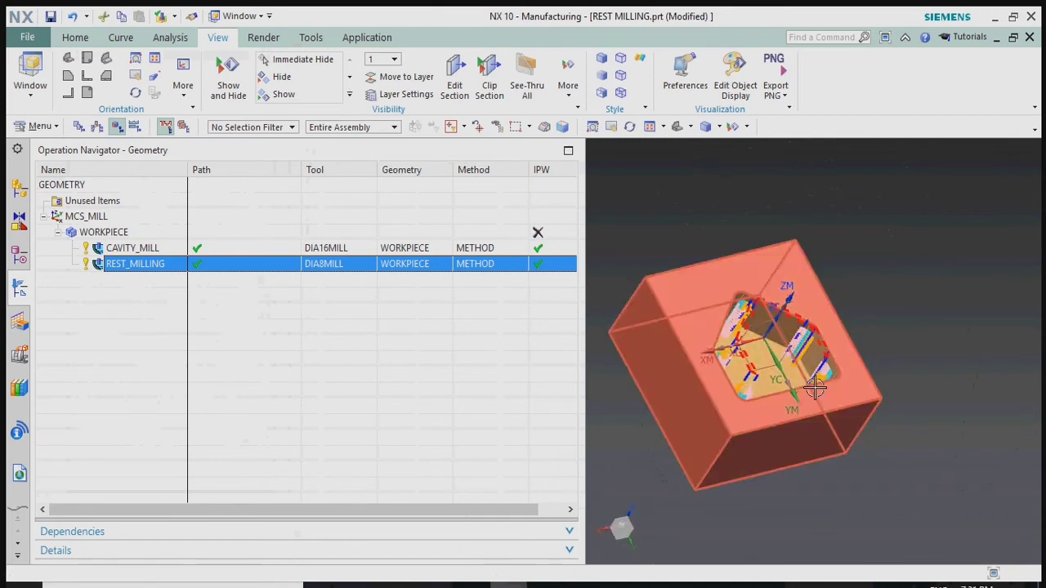
pyautogui.click(501, 359)
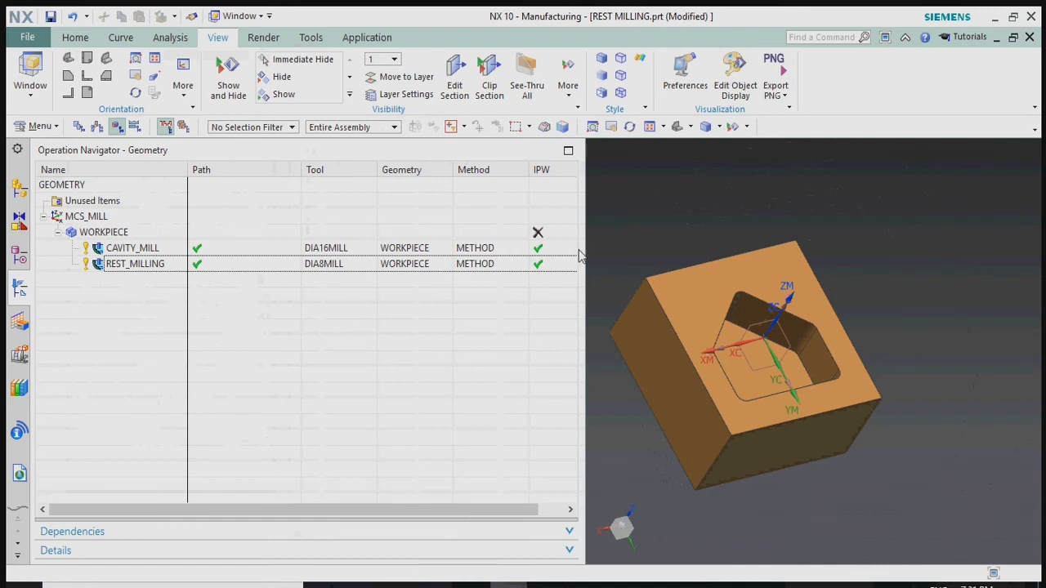
pyautogui.click(356, 264)
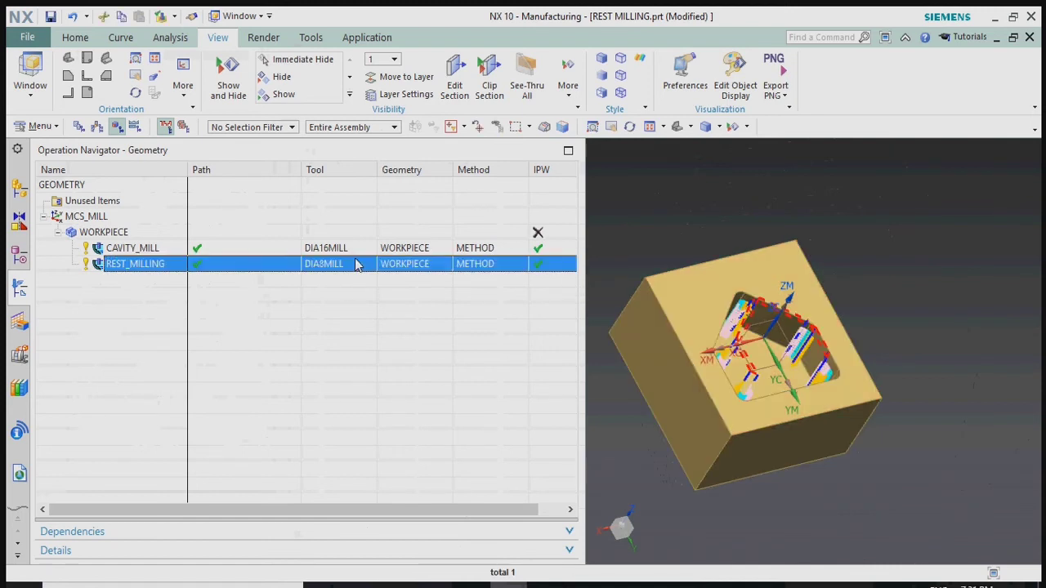
pyautogui.moveTo(766, 358); pyautogui.dragTo(738, 344, button='middle')
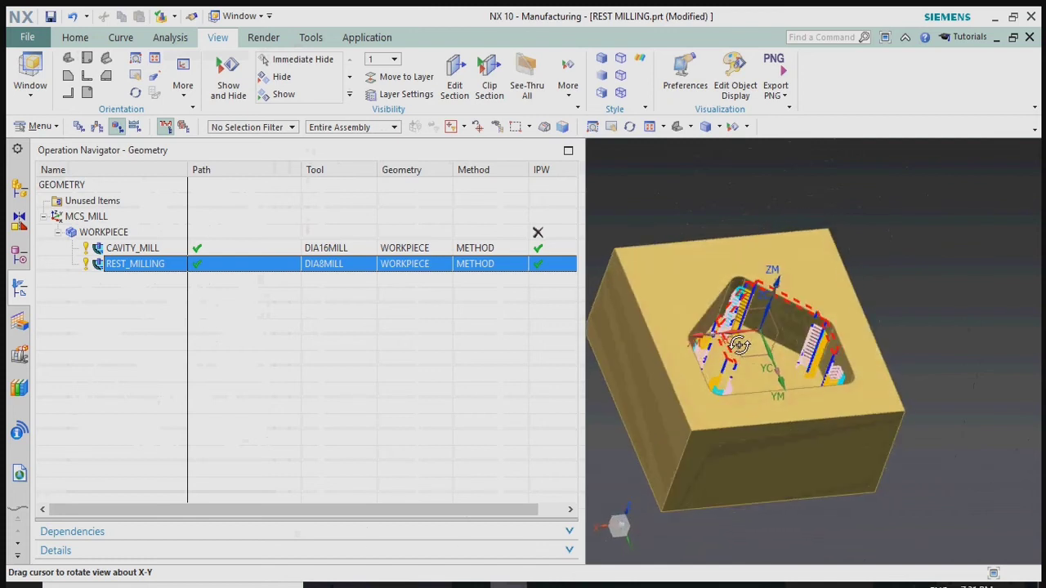
pyautogui.click(414, 349)
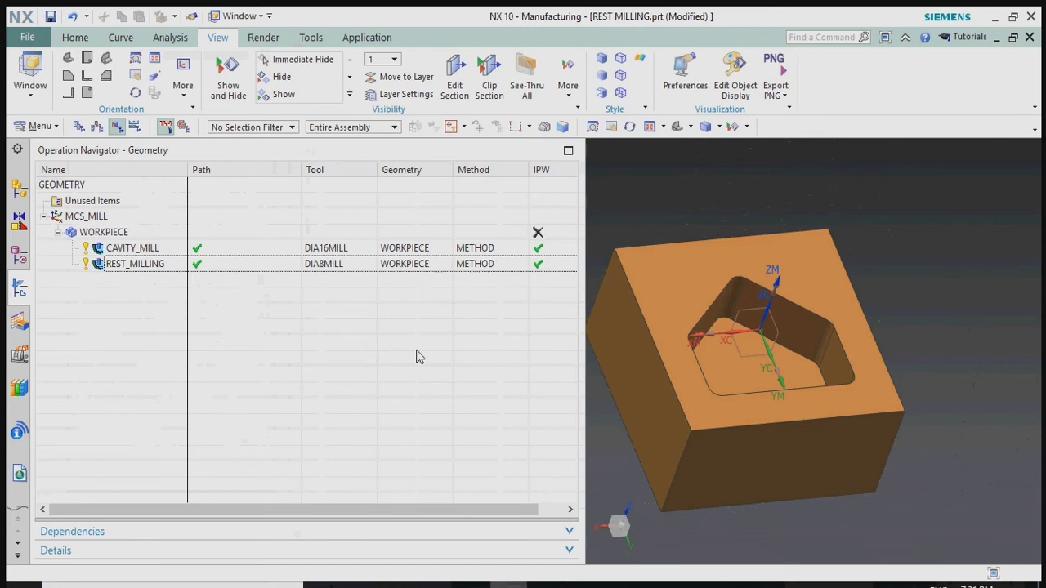
pyautogui.click(469, 249)
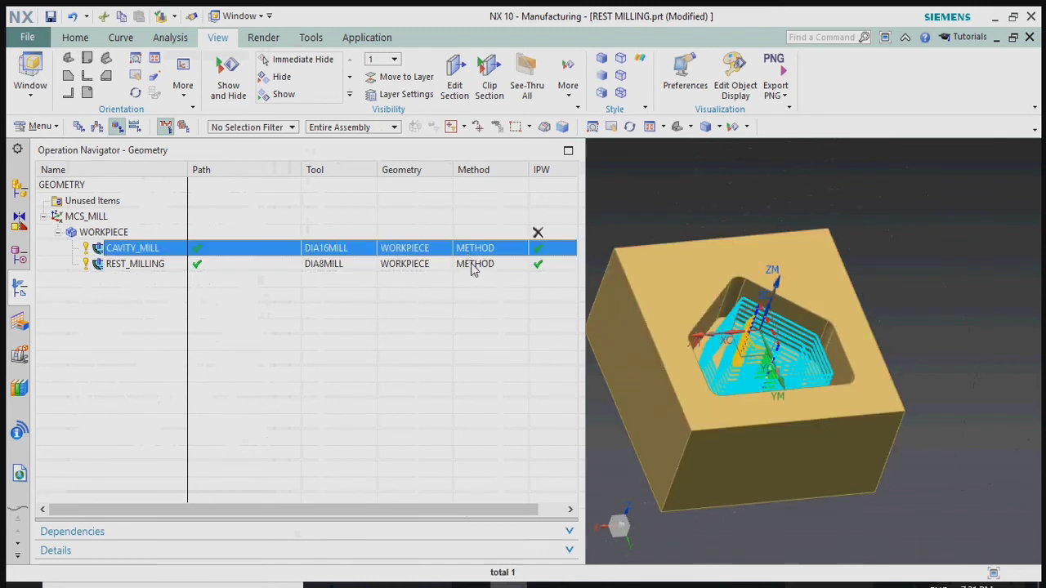
pyautogui.click(471, 264)
pyautogui.rightClick(471, 268)
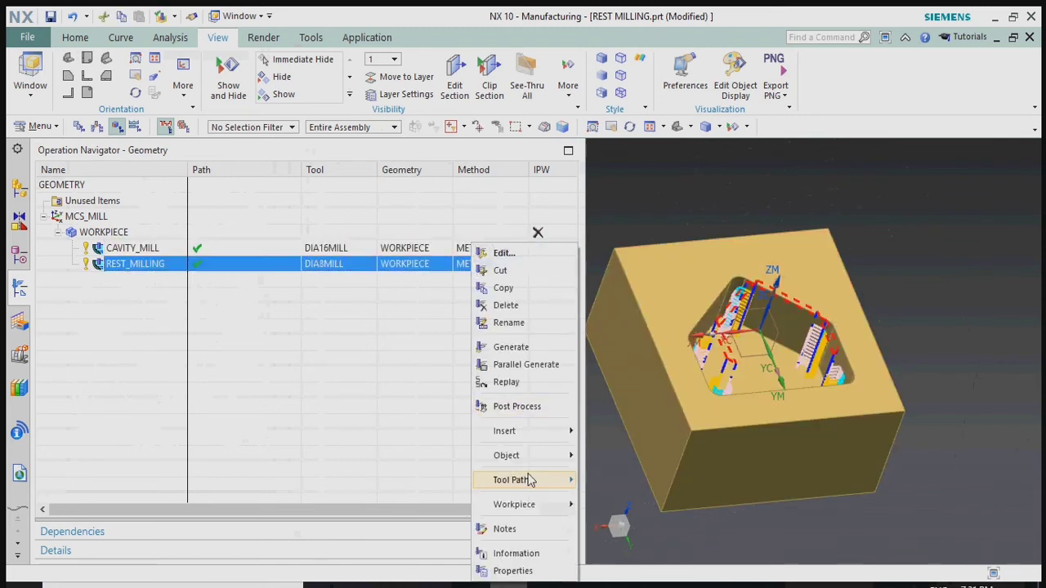
pyautogui.moveTo(531, 480)
pyautogui.click(591, 495)
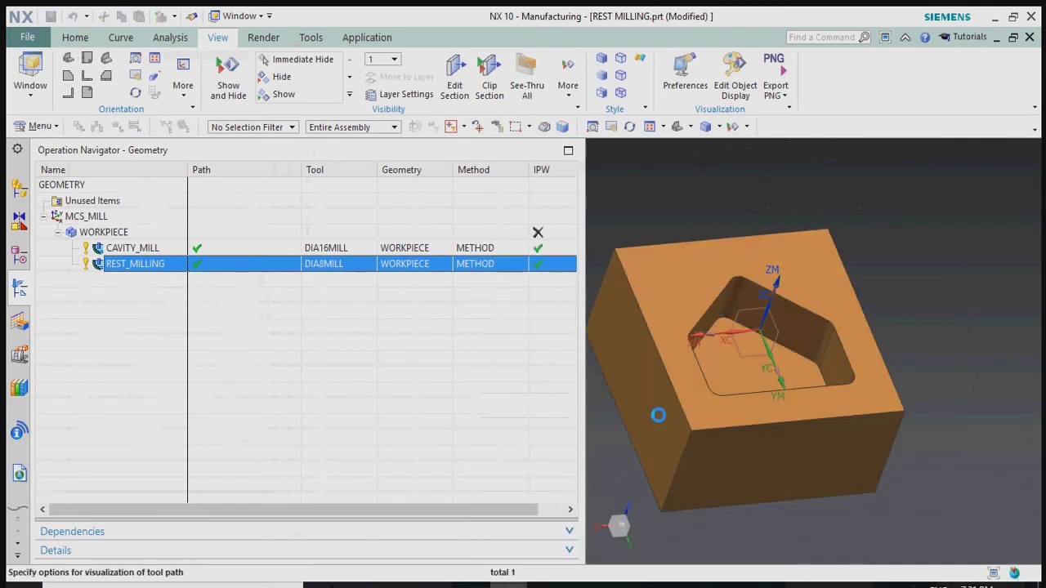
pyautogui.click(93, 143)
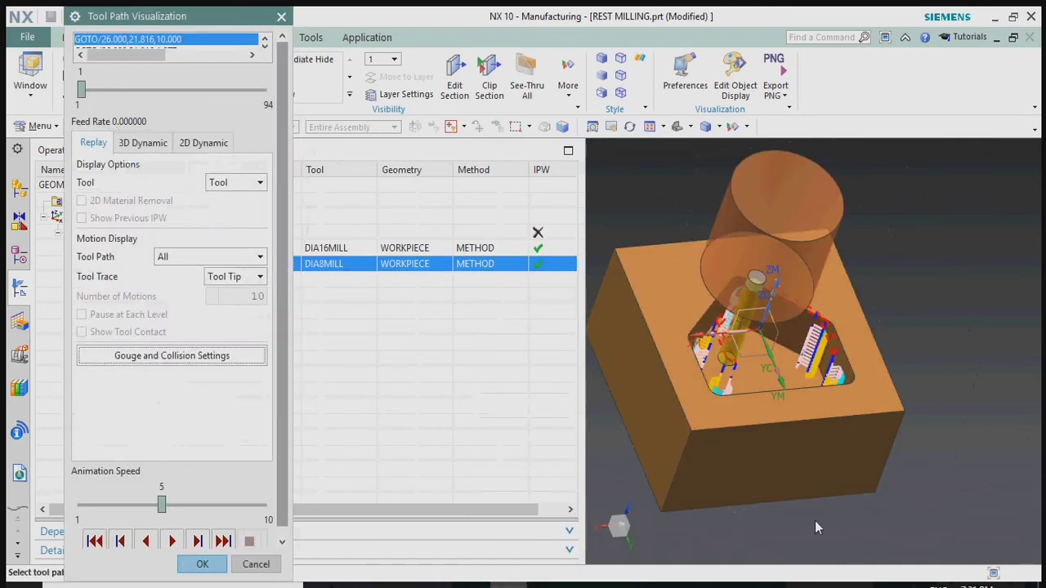
pyautogui.press('Escape')
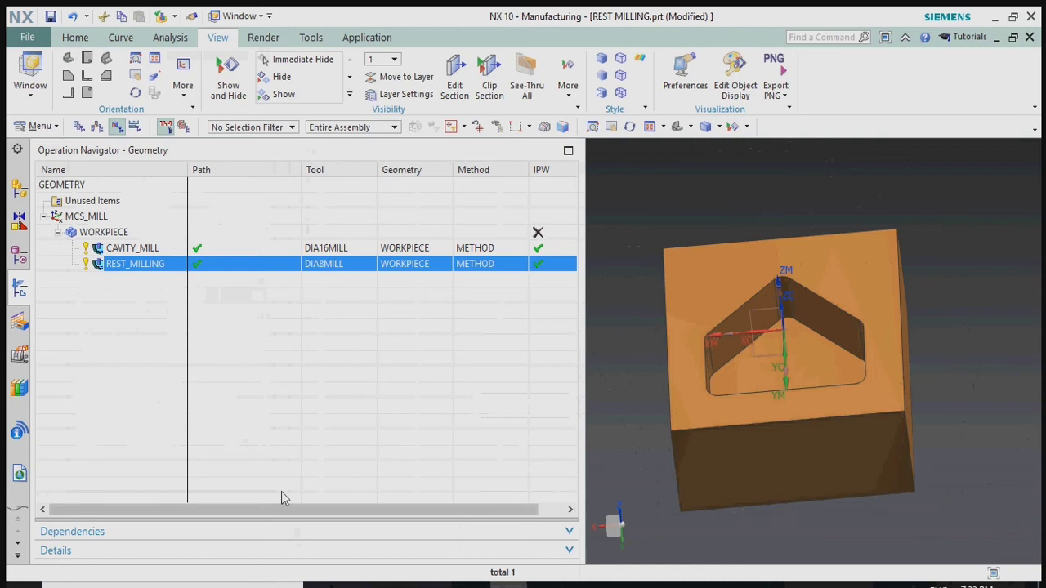
# Verify the REST_MILLING tool path in Replay mode by stepping forward through its first motions, and close the visualization
pyautogui.rightClick(379, 265)
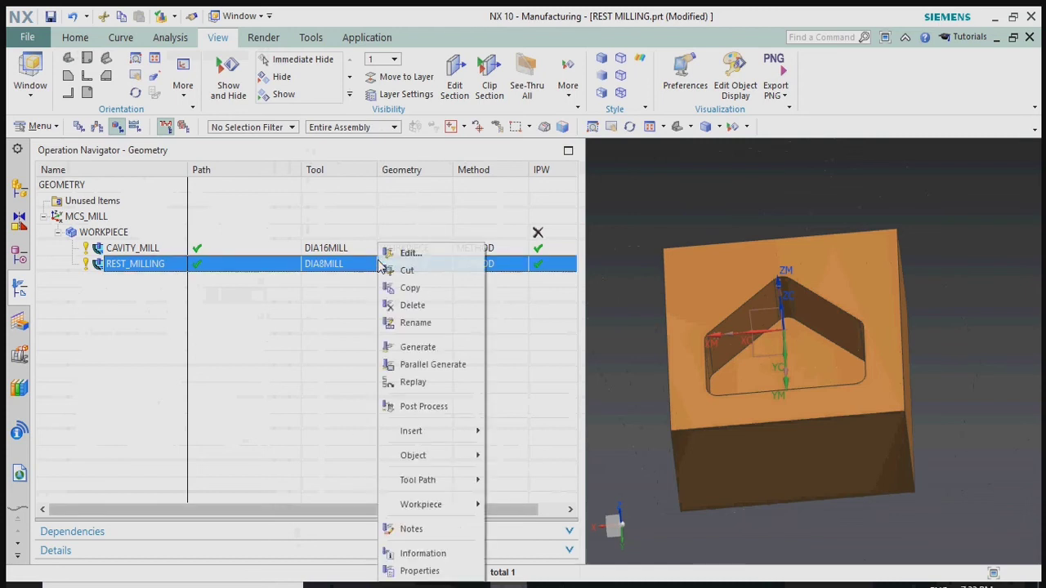
pyautogui.moveTo(442, 480)
pyautogui.click(521, 477)
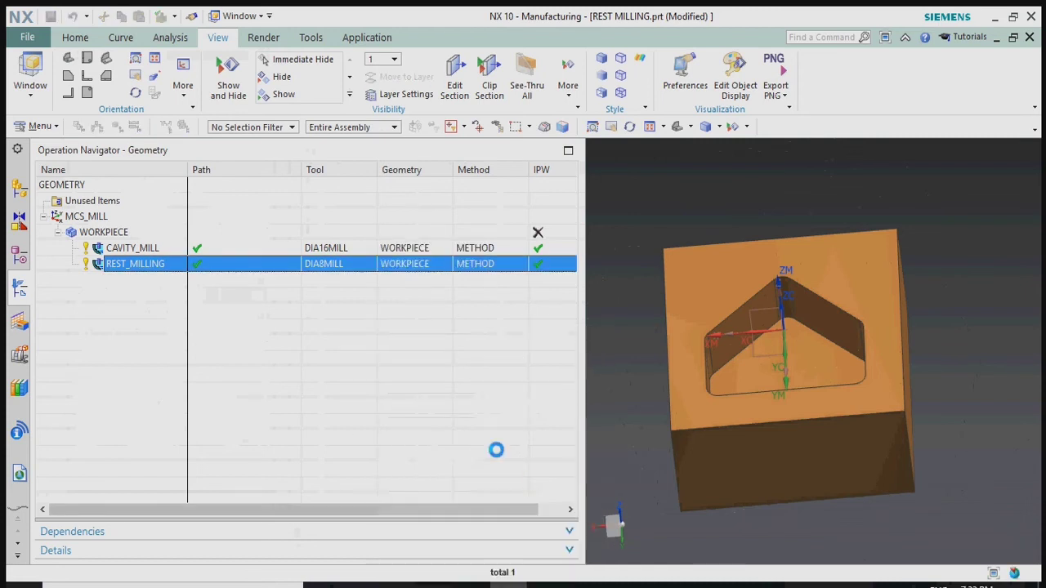
pyautogui.scroll(-1, 200, 527)
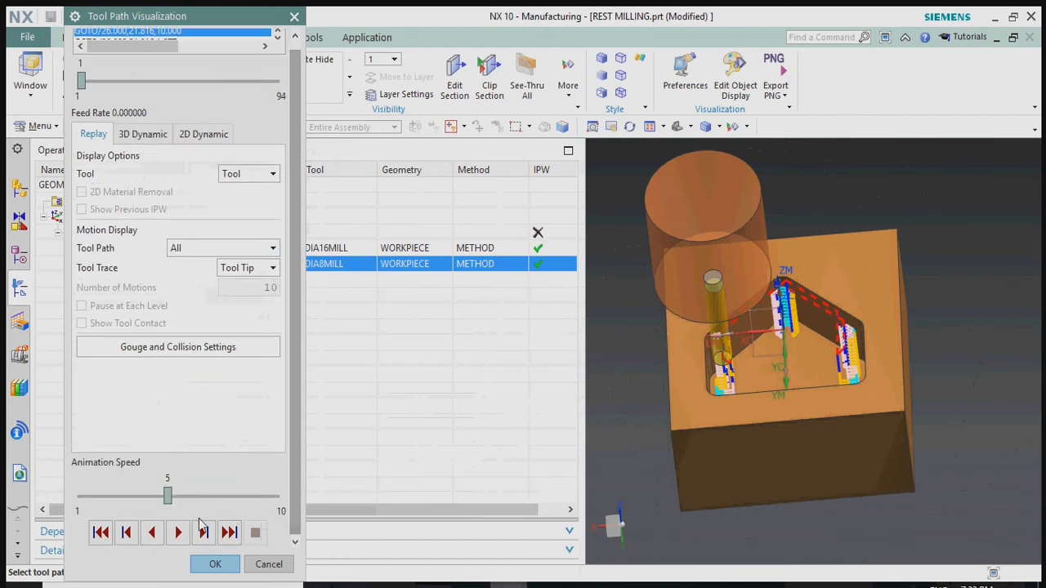
pyautogui.click(210, 537)
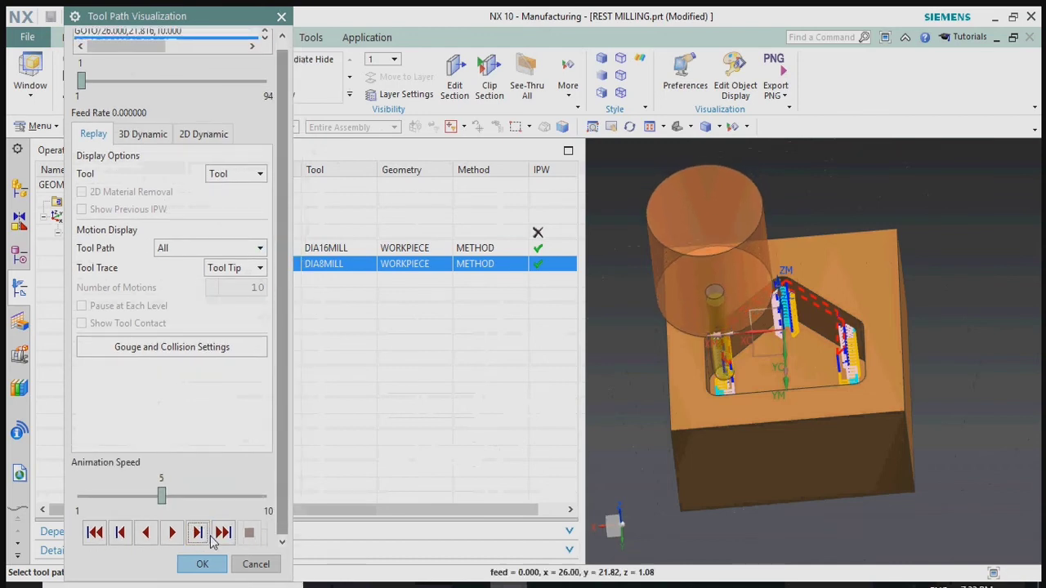
pyautogui.click(201, 535)
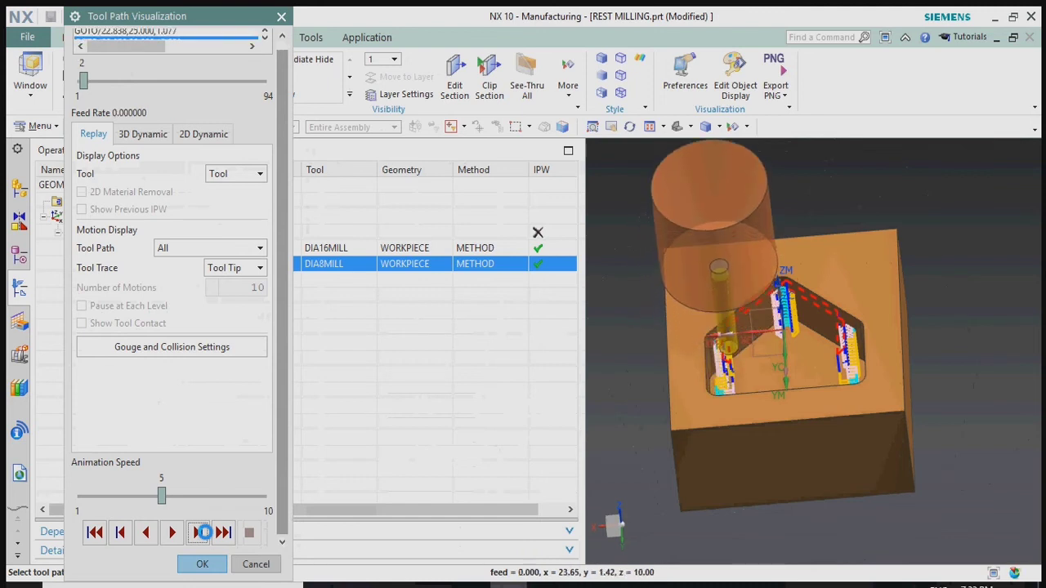
pyautogui.click(205, 534)
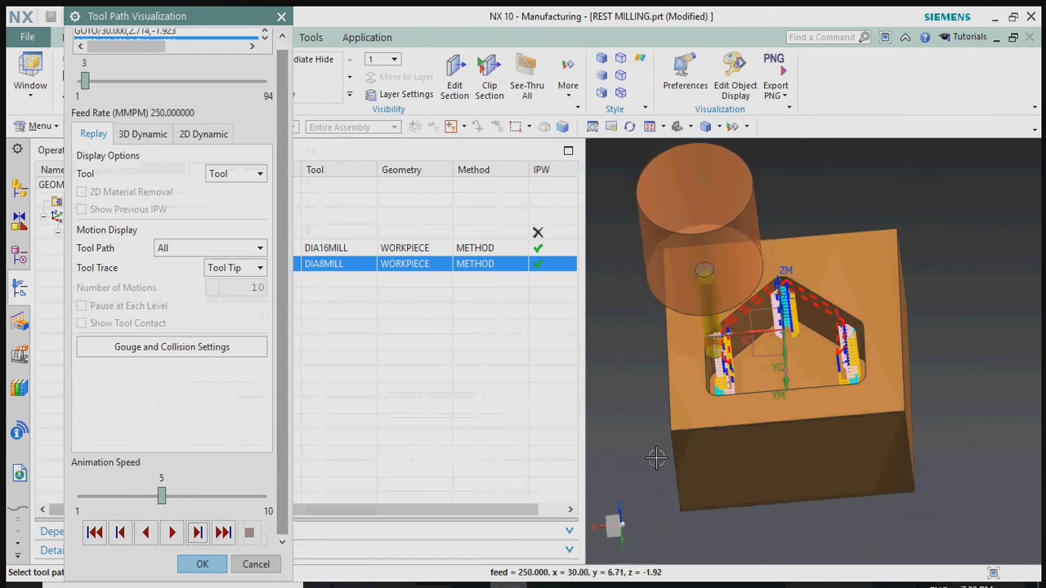
pyautogui.middleClick(658, 457)
# Set the REST_MILLING operation's cut order to Depth First in its cutting parameters and regenerate the tool path
pyautogui.rightClick(419, 277)
pyautogui.click(446, 251)
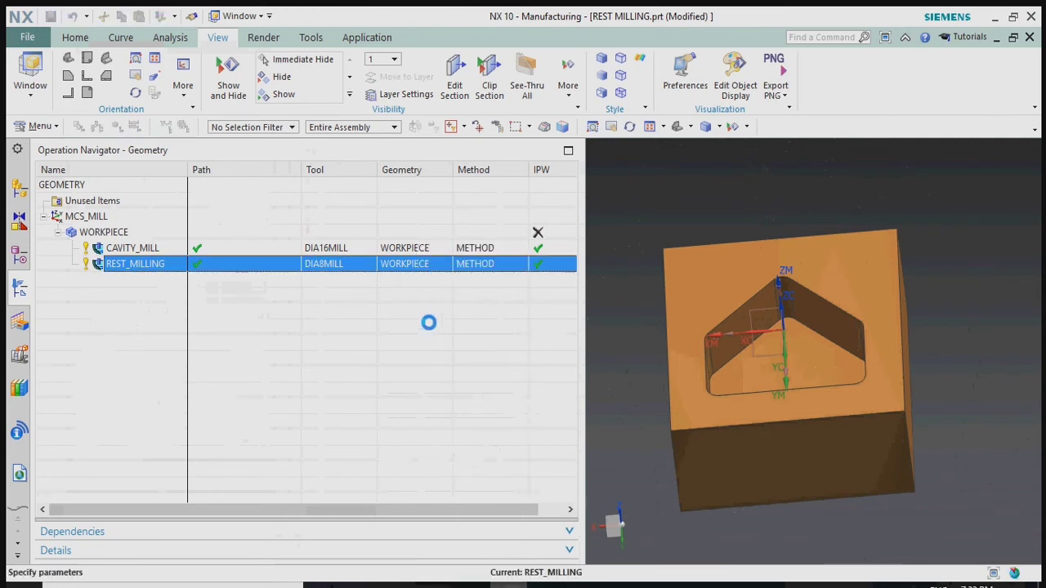
pyautogui.scroll(-3, 245, 351)
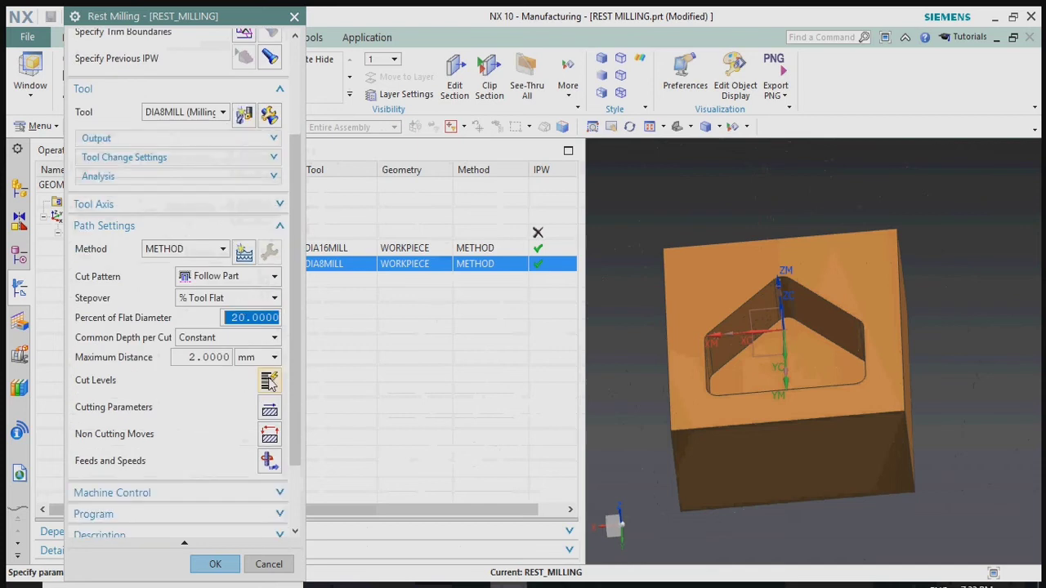
pyautogui.middleClick(265, 360)
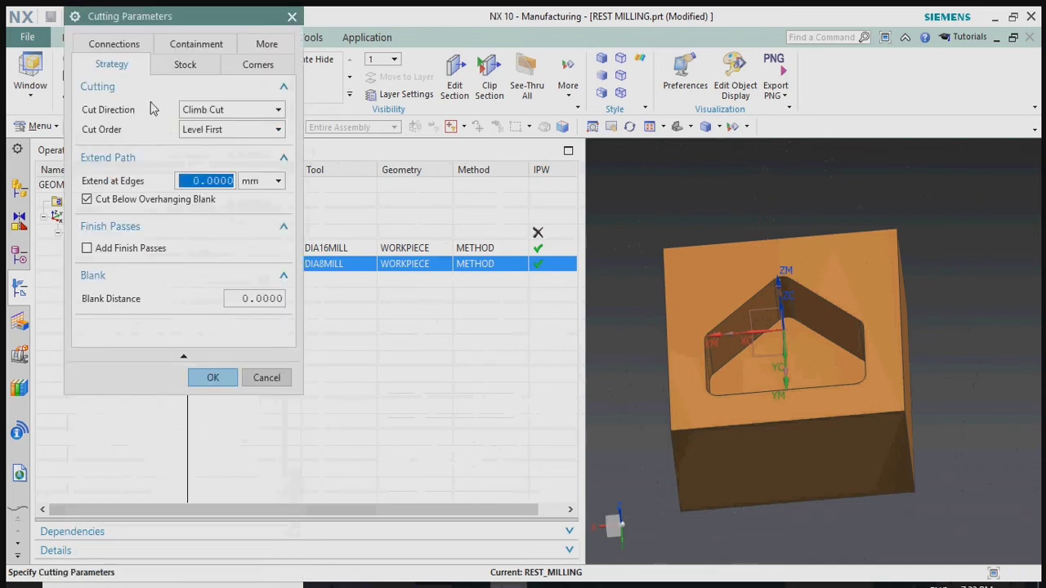
pyautogui.moveTo(221, 136)
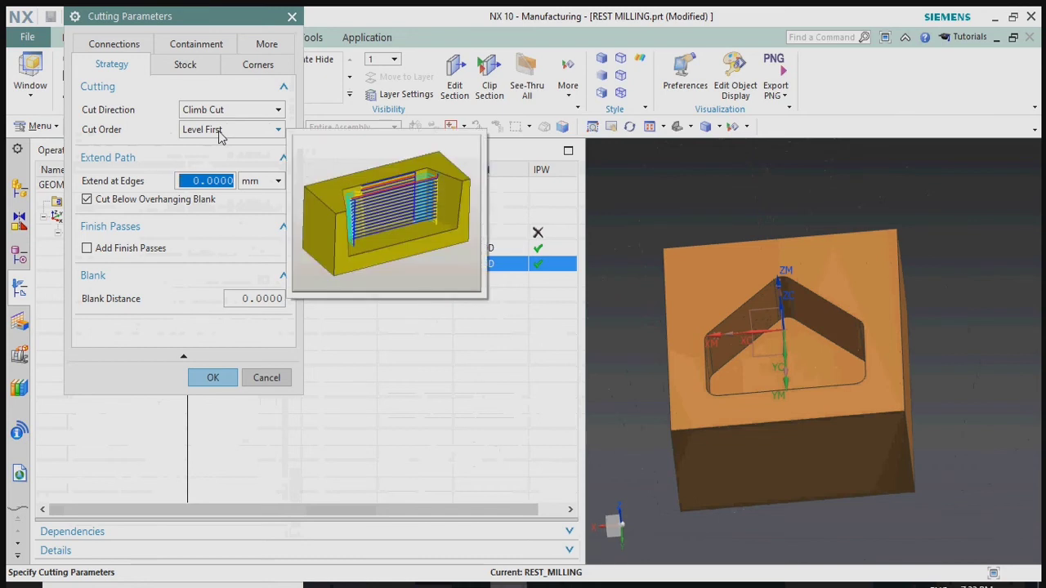
pyautogui.click(219, 130)
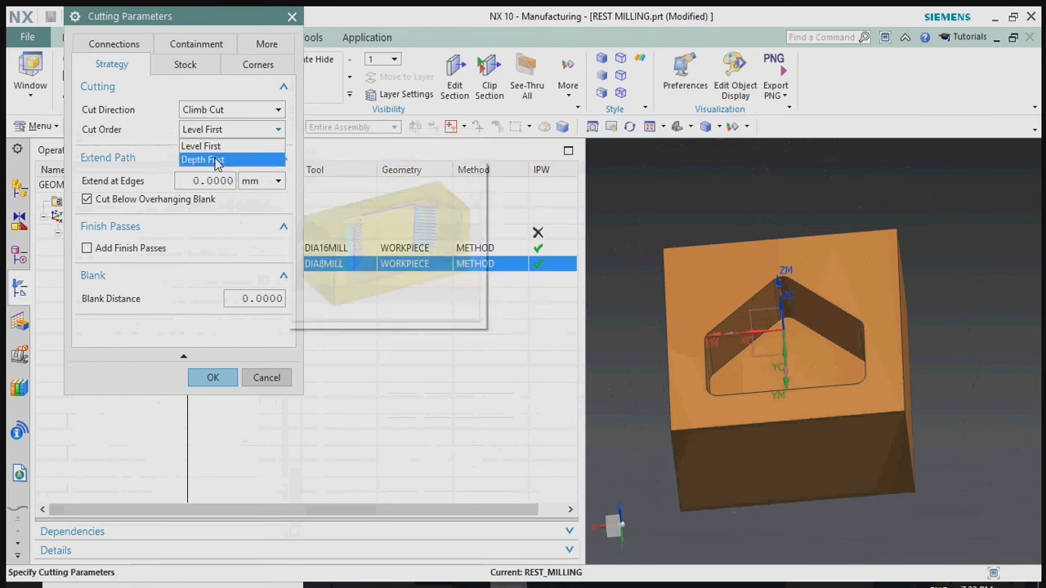
pyautogui.click(214, 160)
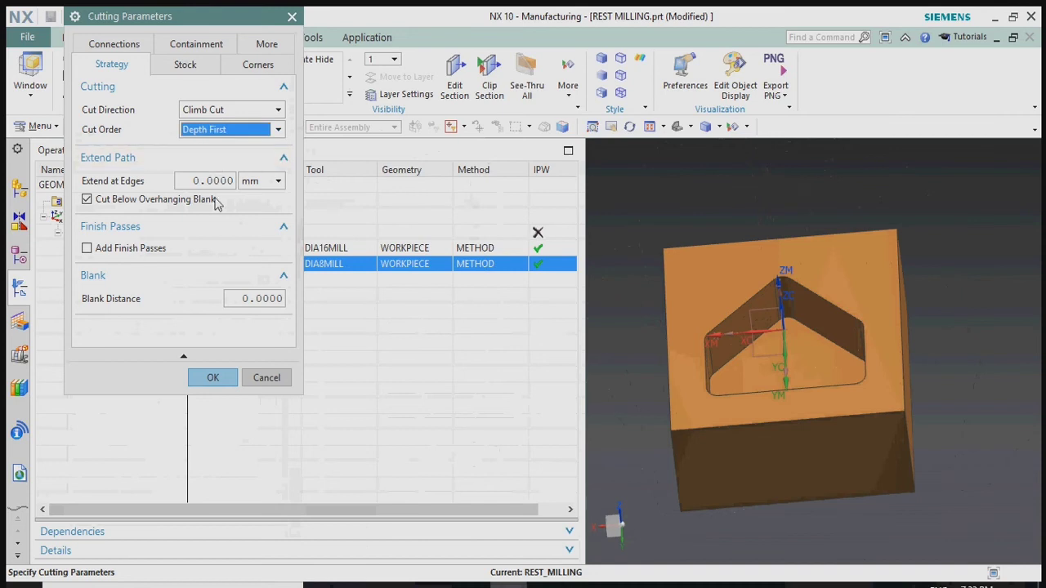
pyautogui.click(217, 375)
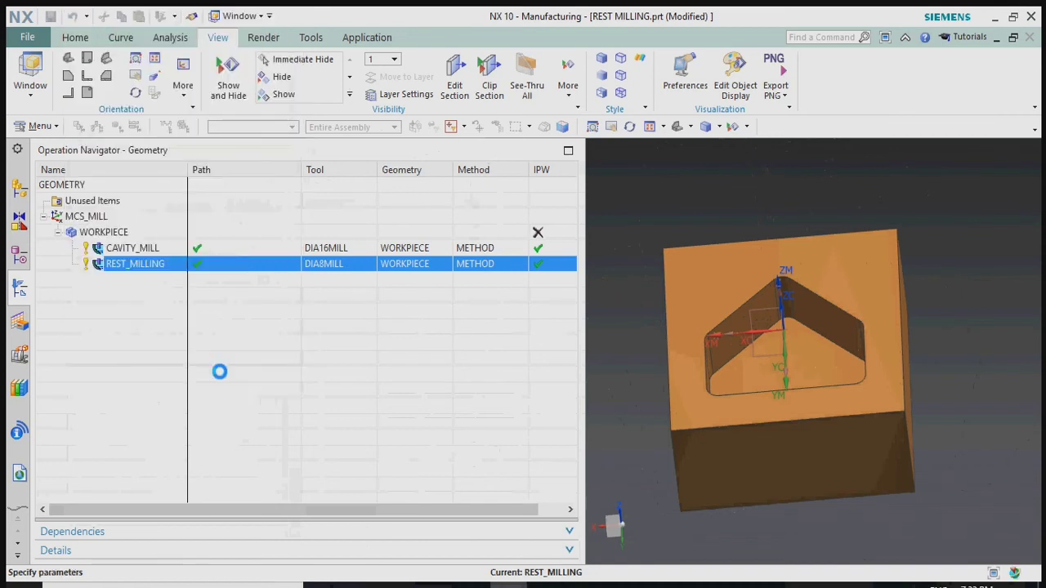
pyautogui.scroll(-2, 183, 518)
pyautogui.click(125, 515)
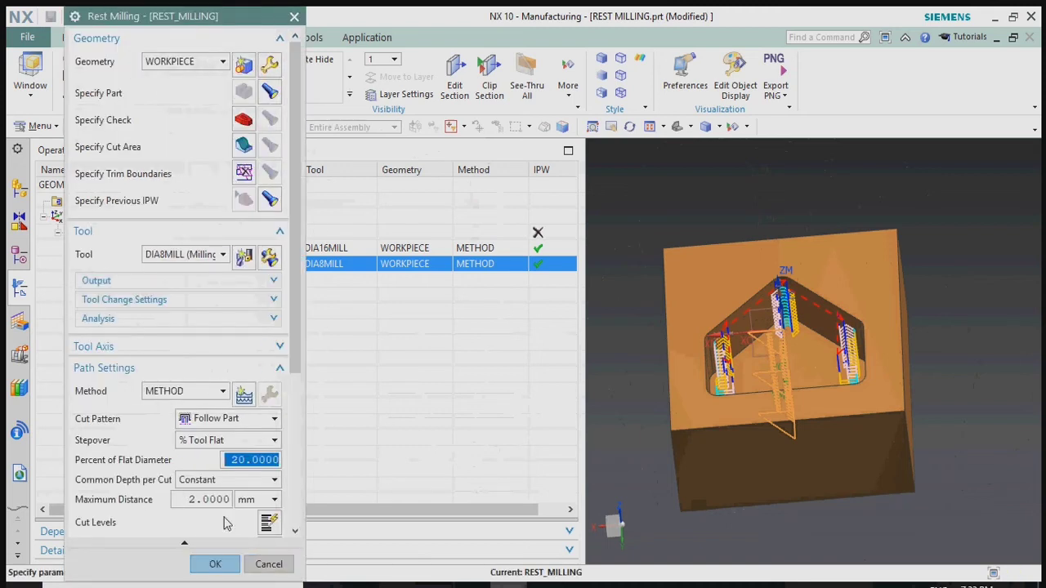
# Verify the regenerated REST_MILLING tool path up close, playing its Replay at animation speed 3
pyautogui.scroll(-5, 217, 518)
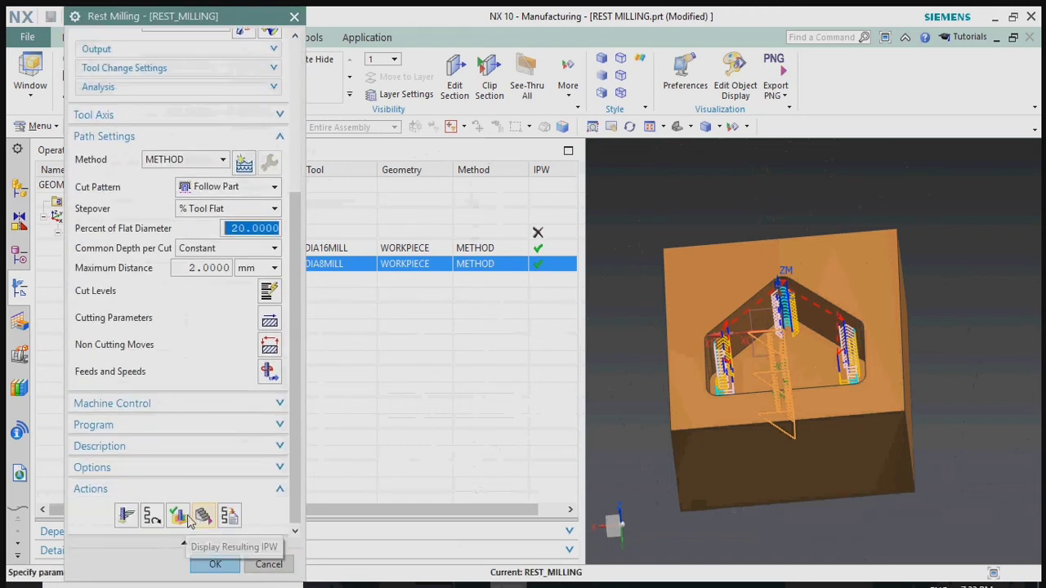
pyautogui.click(178, 515)
pyautogui.moveTo(765, 464); pyautogui.dragTo(703, 455, button='middle')
pyautogui.moveTo(764, 356); pyautogui.dragTo(769, 375, button='middle')
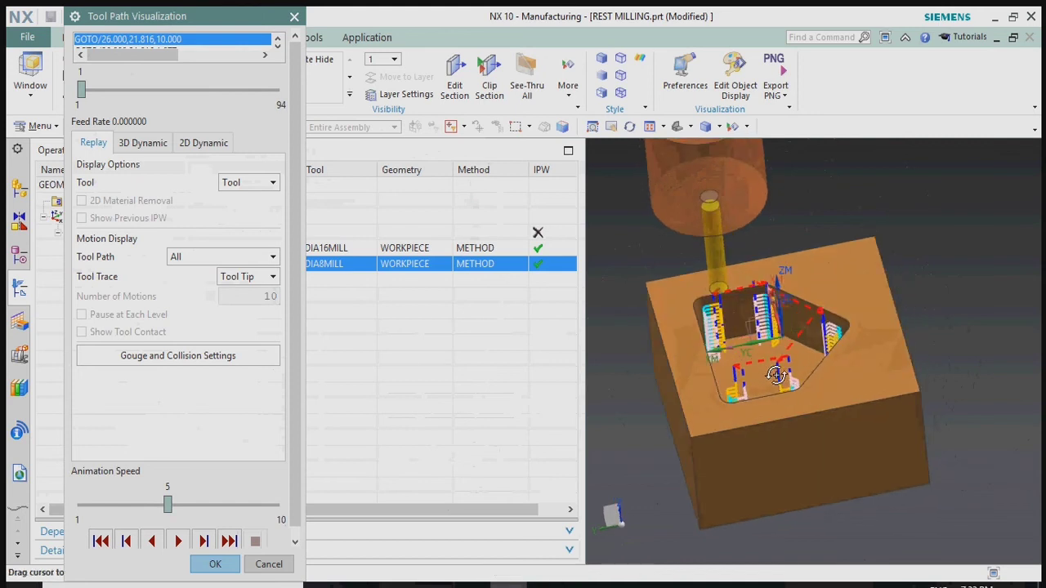
pyautogui.scroll(2, 736, 302)
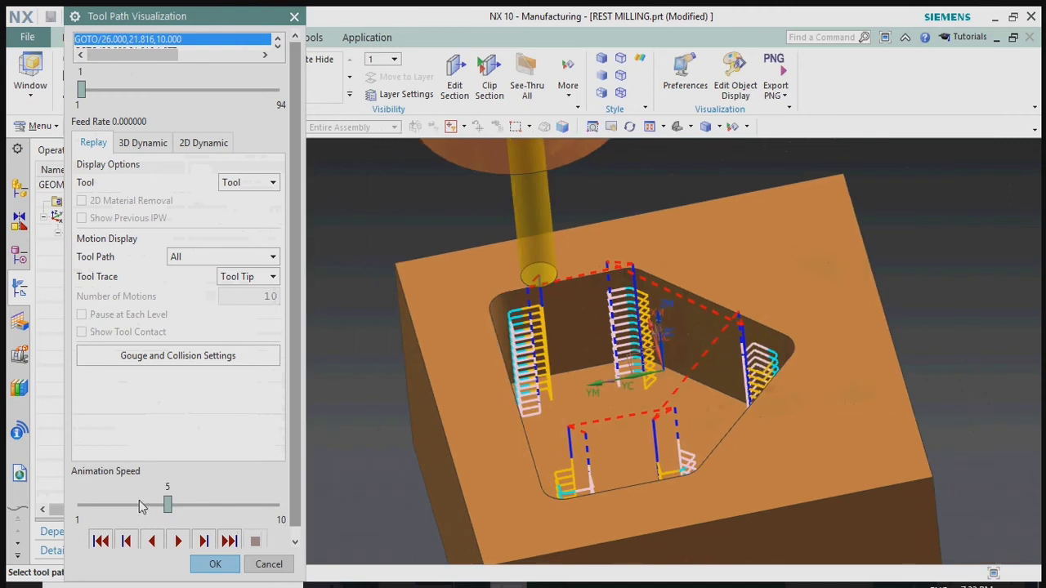
pyautogui.moveTo(139, 507); pyautogui.dragTo(126, 504)
pyautogui.scroll(-1, 175, 532)
pyautogui.click(178, 532)
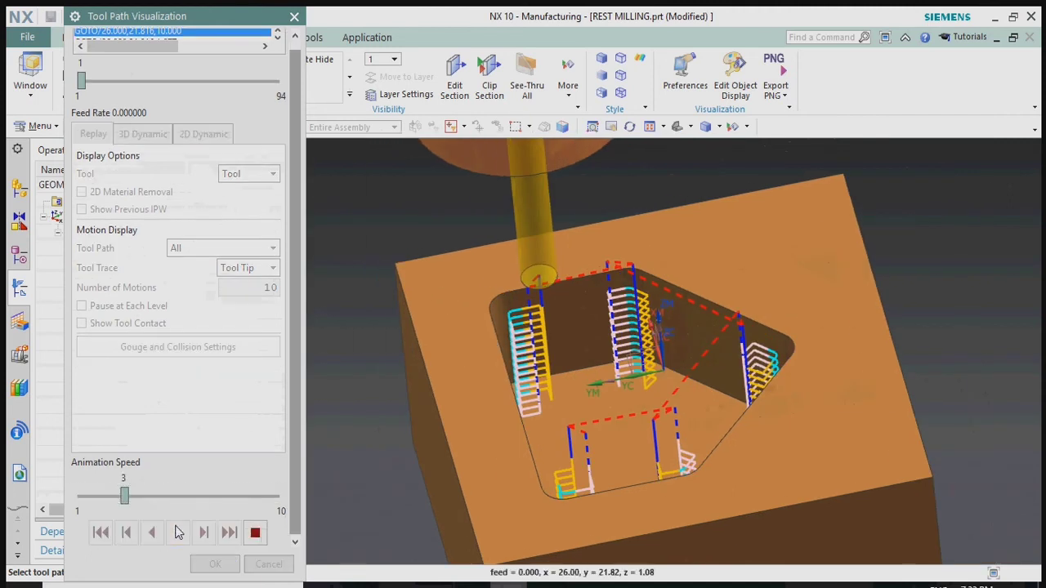
# Raise the running replay's animation speed to 8
pyautogui.click(240, 498)
pyautogui.click(248, 497)
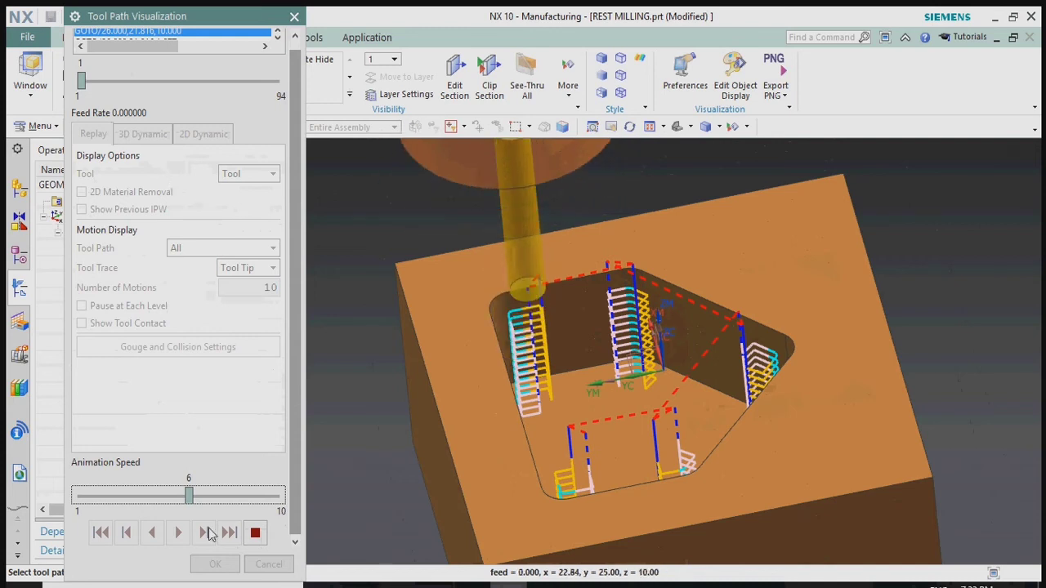
pyautogui.click(241, 496)
pyautogui.click(241, 497)
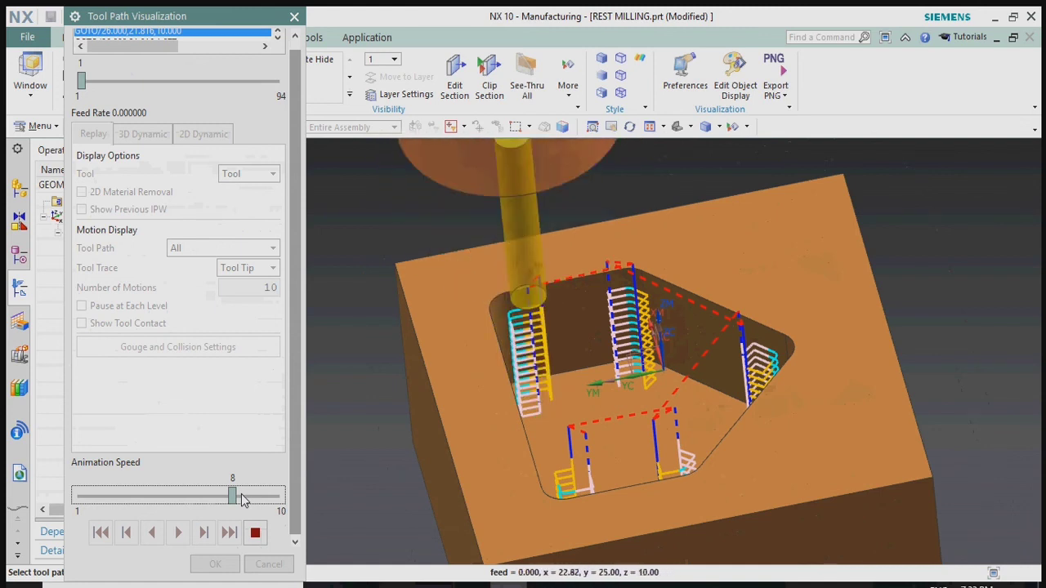
# Stop the running replay, advance the REST_MILLING tool path by single motions, and close the visualization
pyautogui.click(255, 533)
pyautogui.moveTo(691, 364); pyautogui.dragTo(709, 344, button='middle')
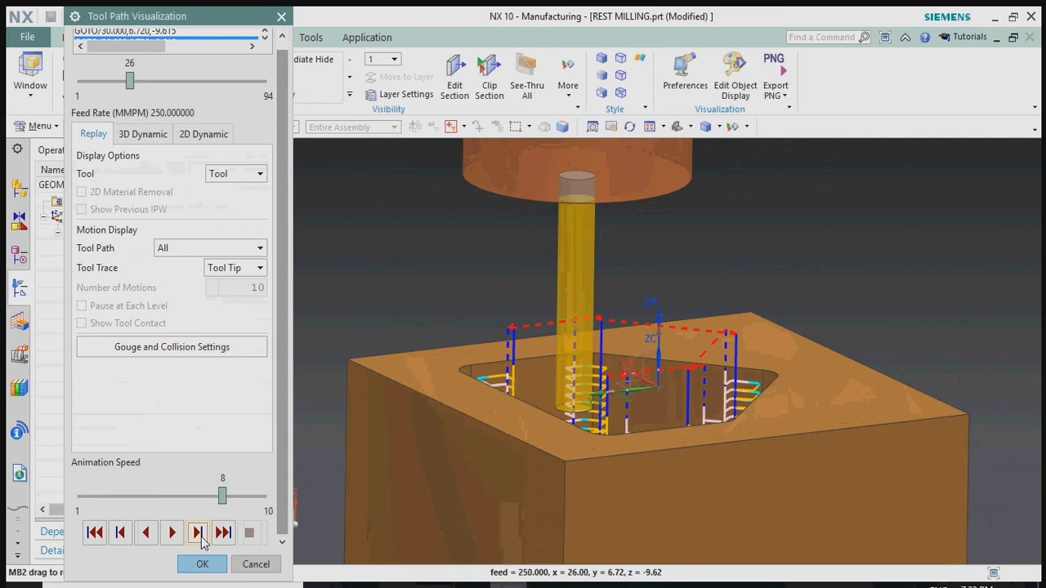
pyautogui.click(197, 533)
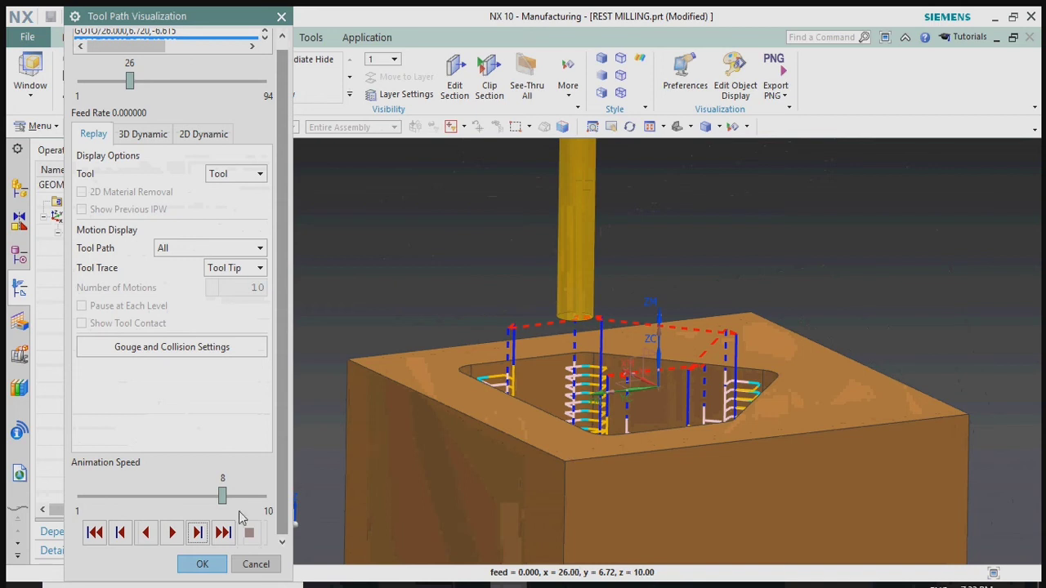
pyautogui.click(203, 559)
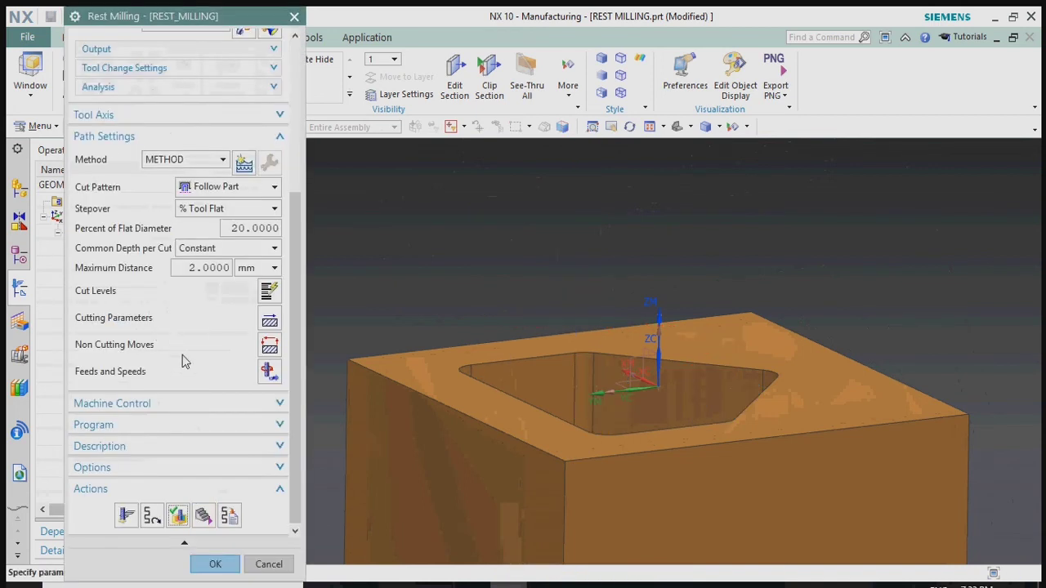
# Set the Within Regions transfer type to Previous Plane in REST_MILLING's non cutting moves, keeping Engage/Retract, and regenerate the tool path
pyautogui.click(272, 345)
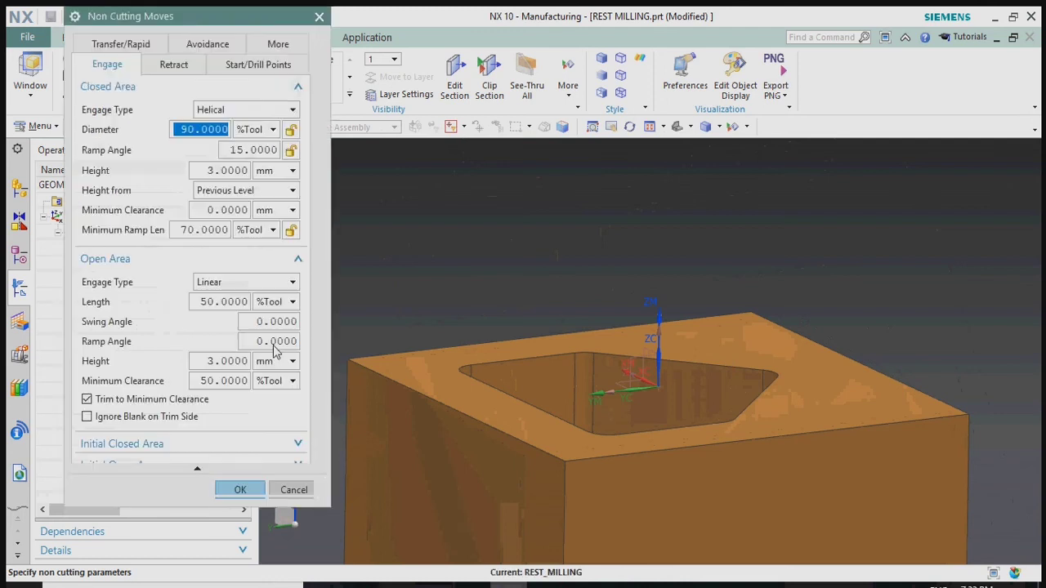
pyautogui.click(115, 43)
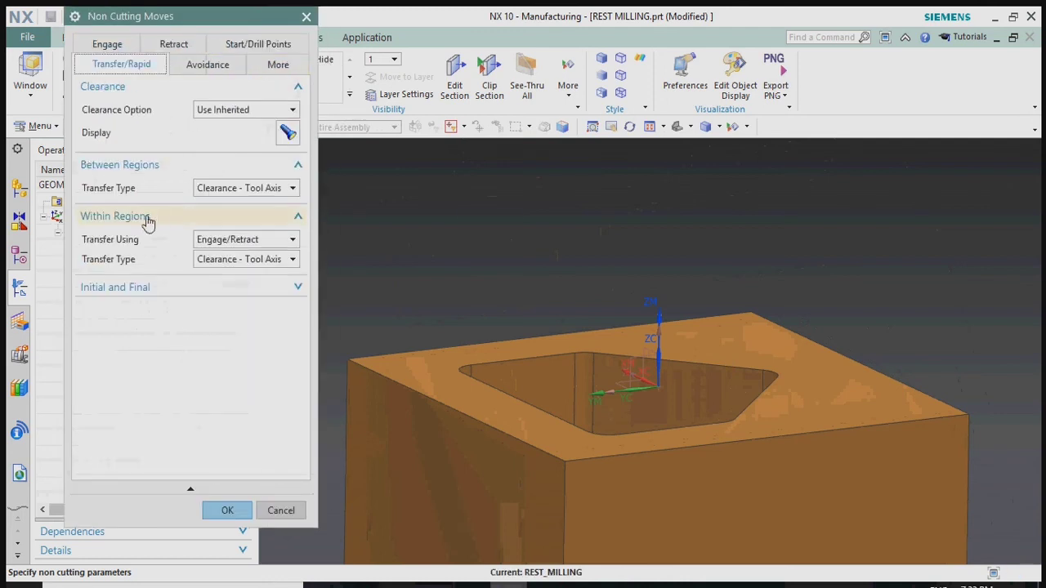
pyautogui.click(229, 239)
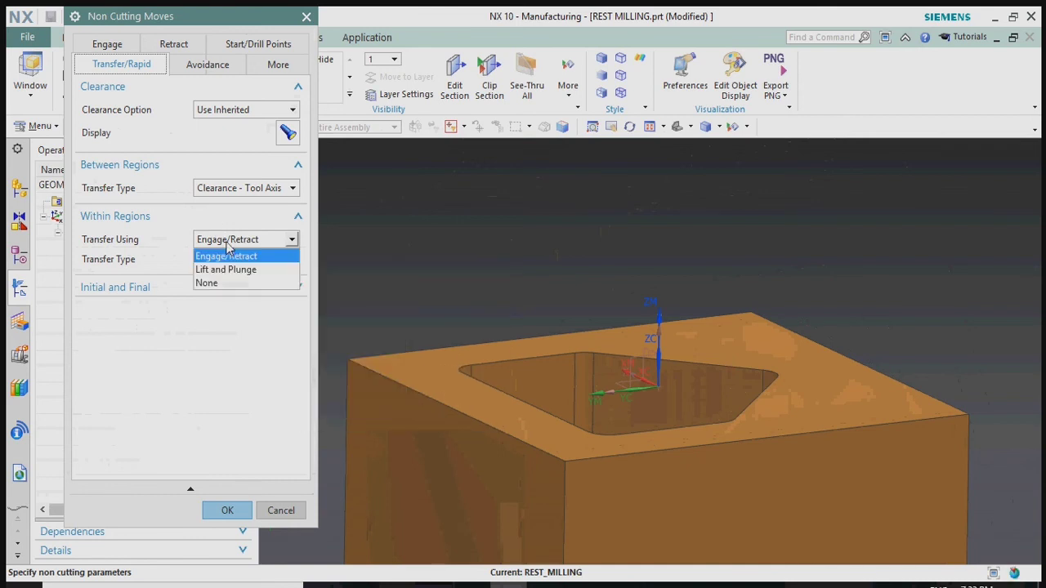
pyautogui.click(227, 247)
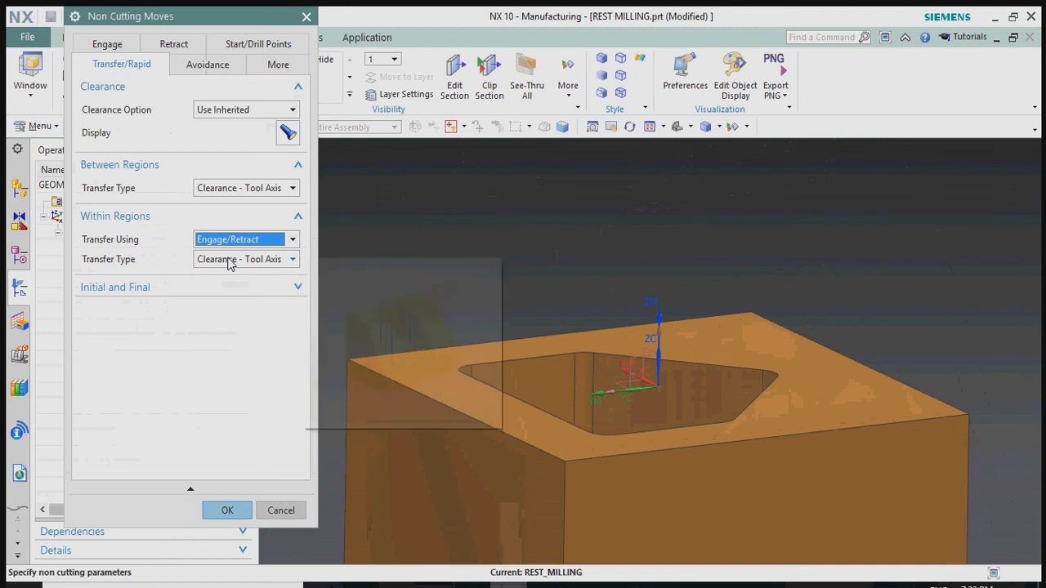
pyautogui.click(230, 260)
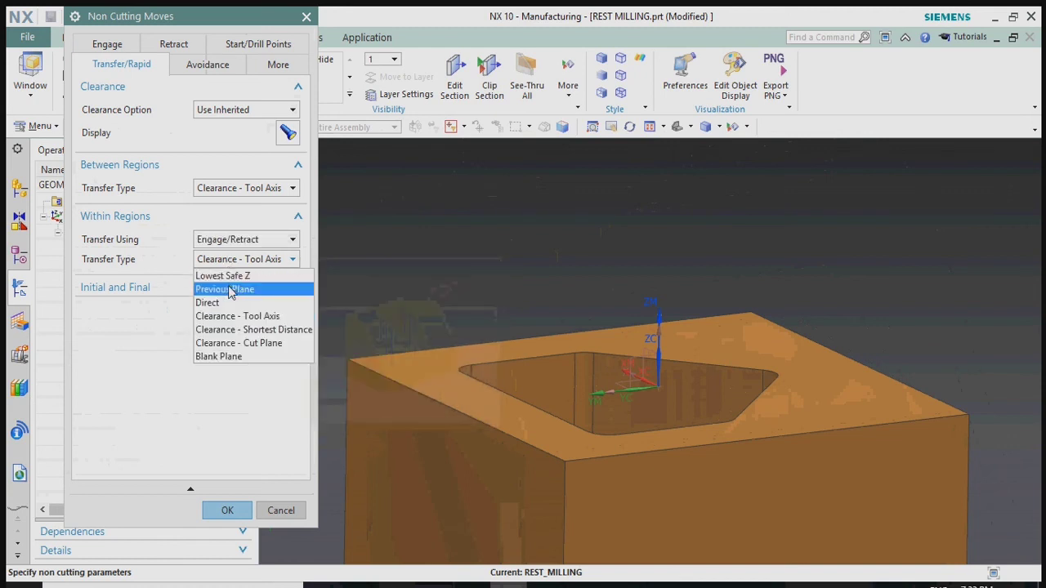
pyautogui.click(230, 290)
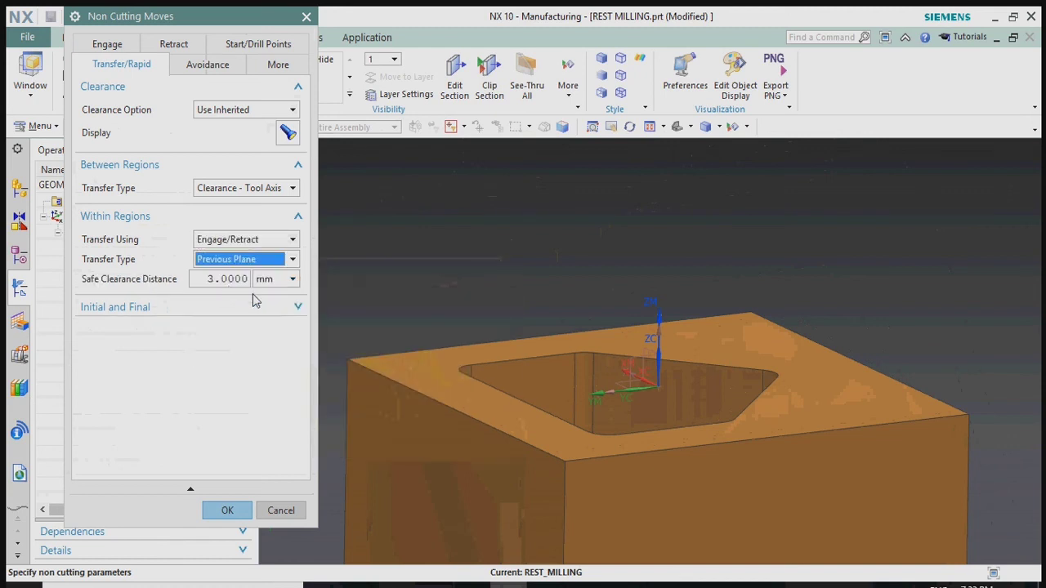
pyautogui.click(226, 508)
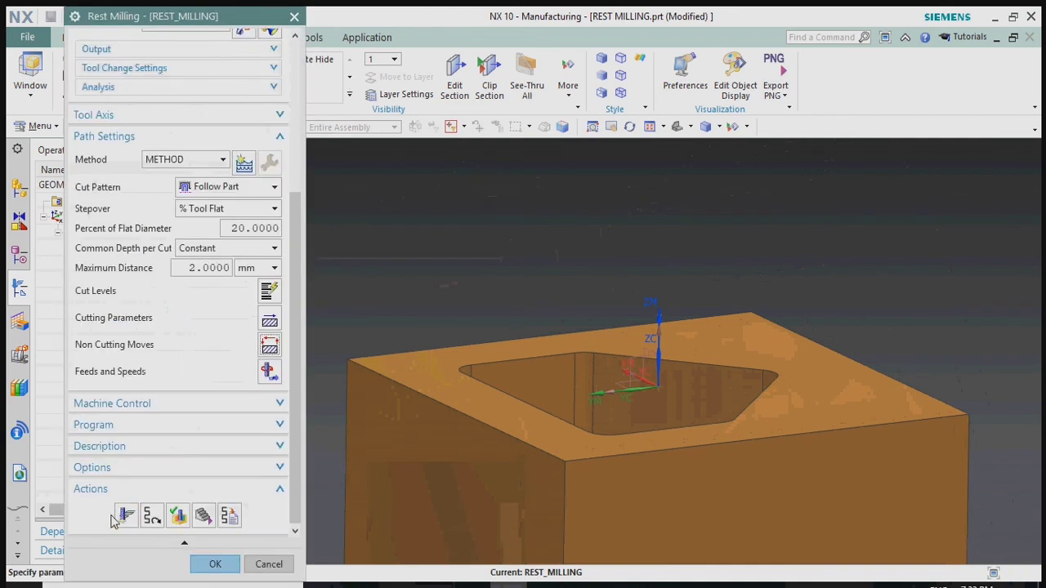
pyautogui.click(125, 516)
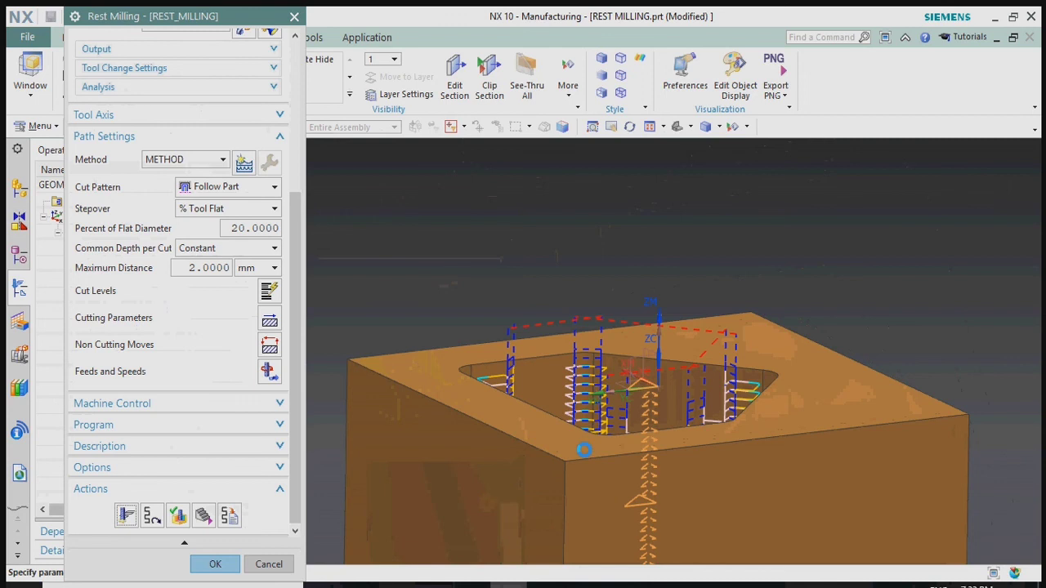
# Verify the regenerated REST_MILLING tool path in 3D Dynamic mode by stepping forward through its first motions
pyautogui.middleClick(588, 425)
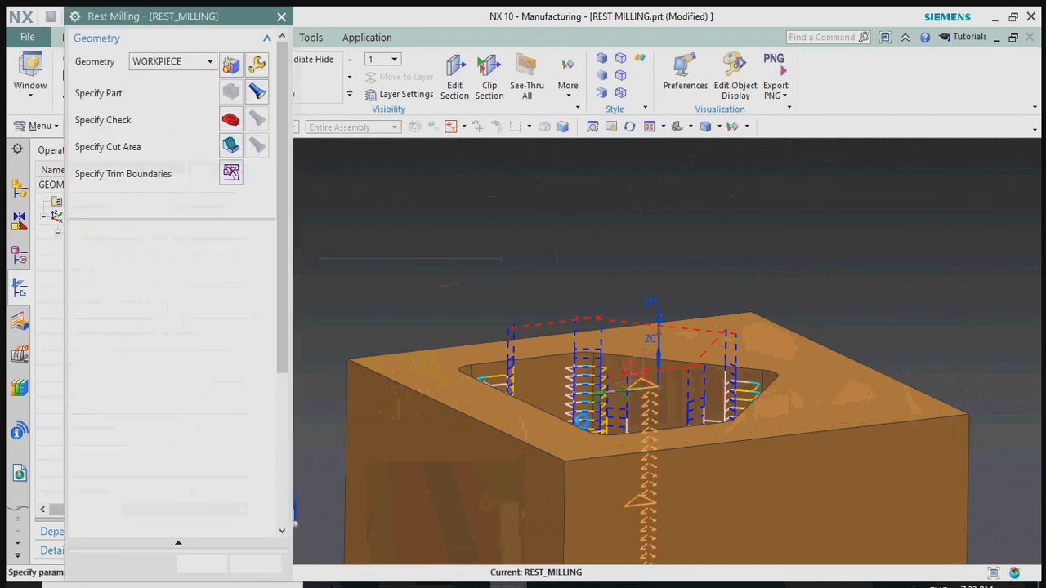
pyautogui.moveTo(570, 424); pyautogui.dragTo(514, 439, button='middle')
pyautogui.scroll(-2, 240, 478)
pyautogui.scroll(-8, 201, 504)
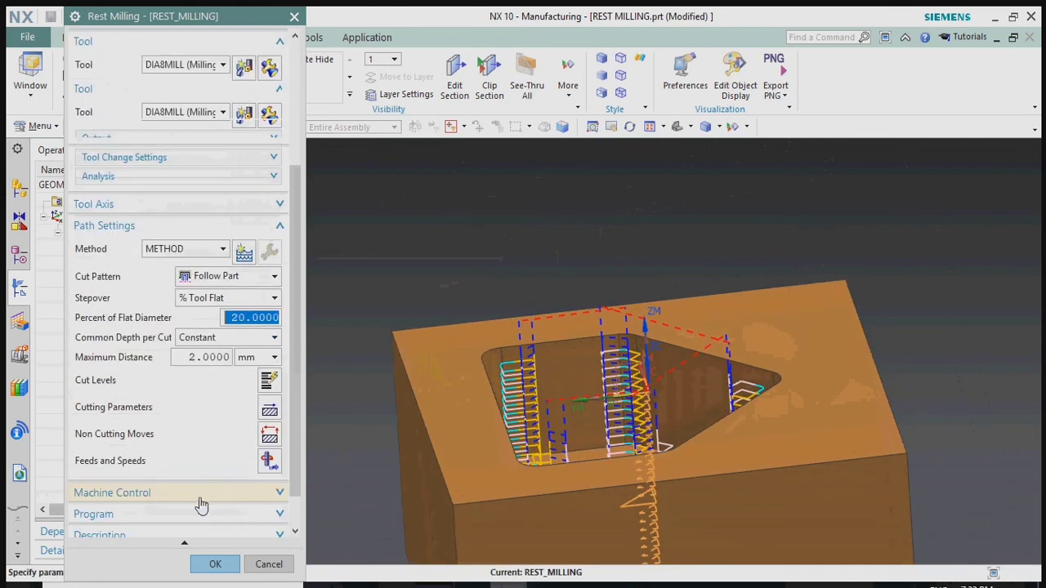
pyautogui.click(177, 516)
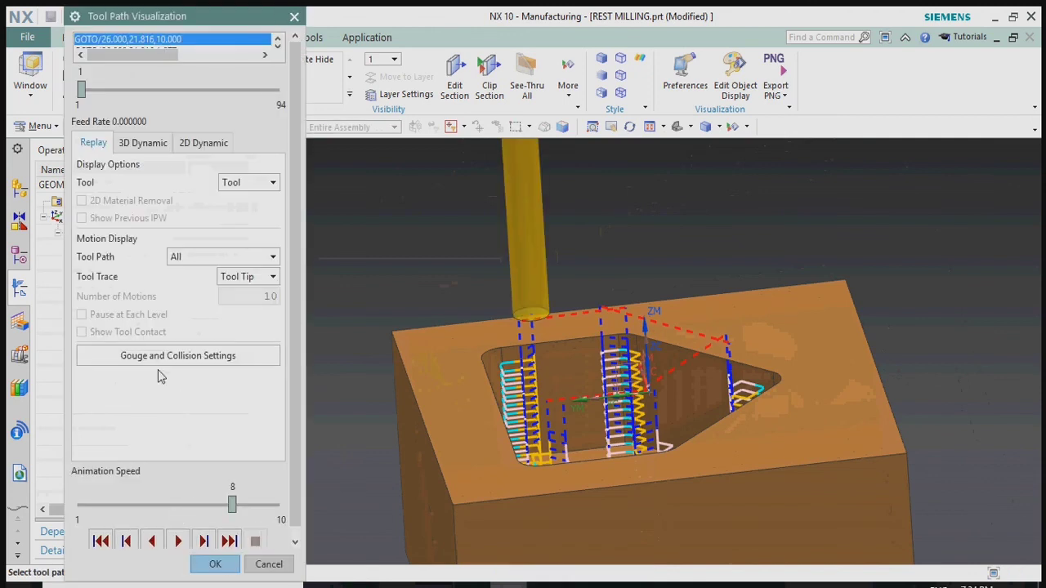
pyautogui.click(137, 145)
pyautogui.click(196, 540)
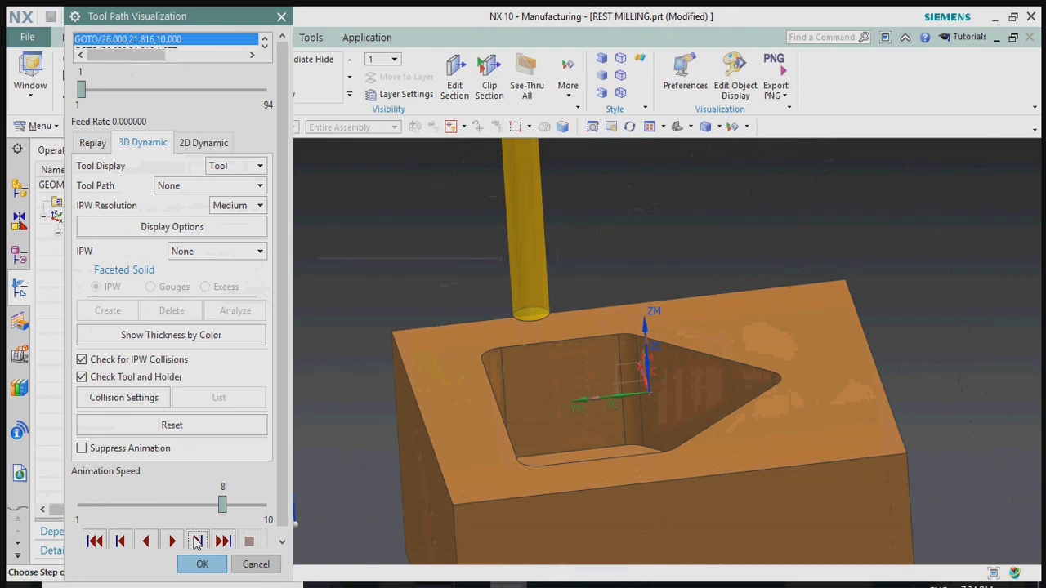
pyautogui.click(197, 541)
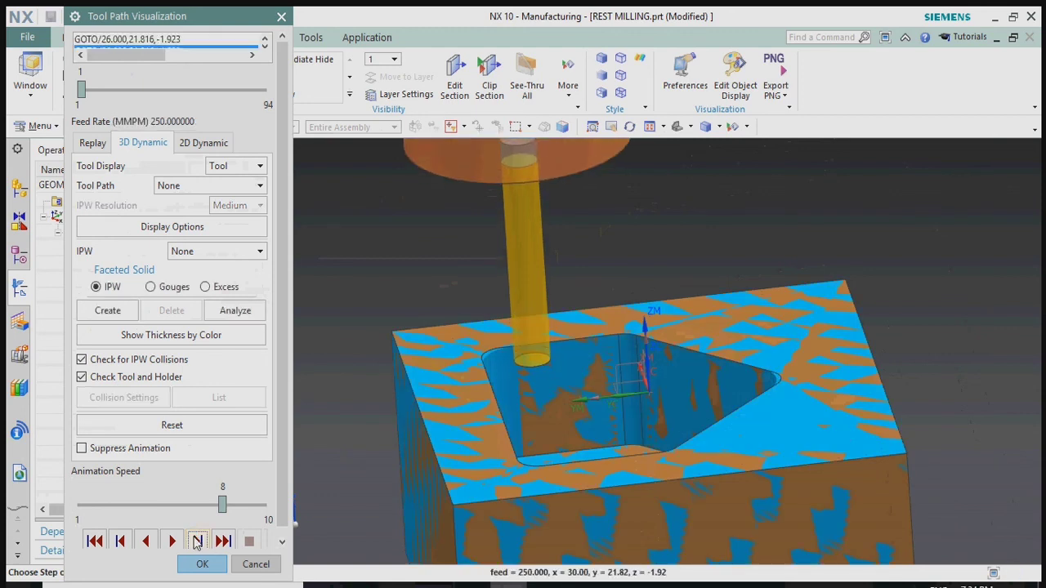
pyautogui.click(197, 540)
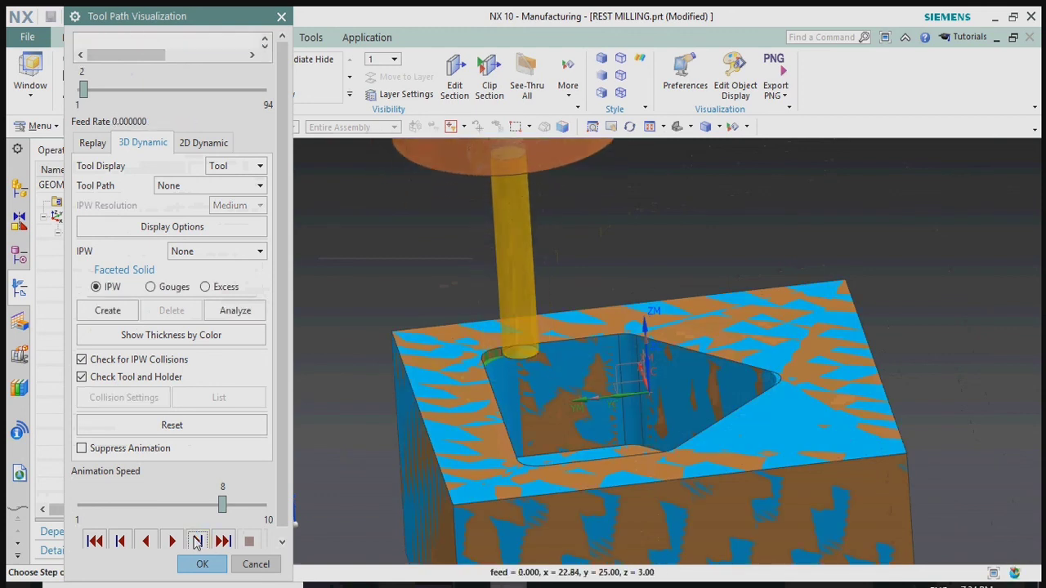
pyautogui.click(197, 541)
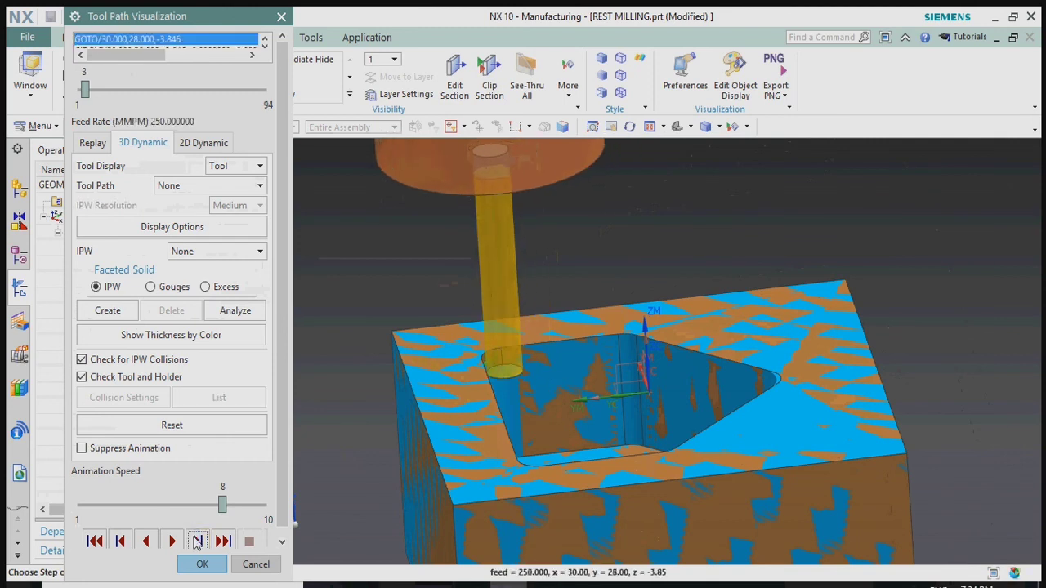
pyautogui.click(197, 541)
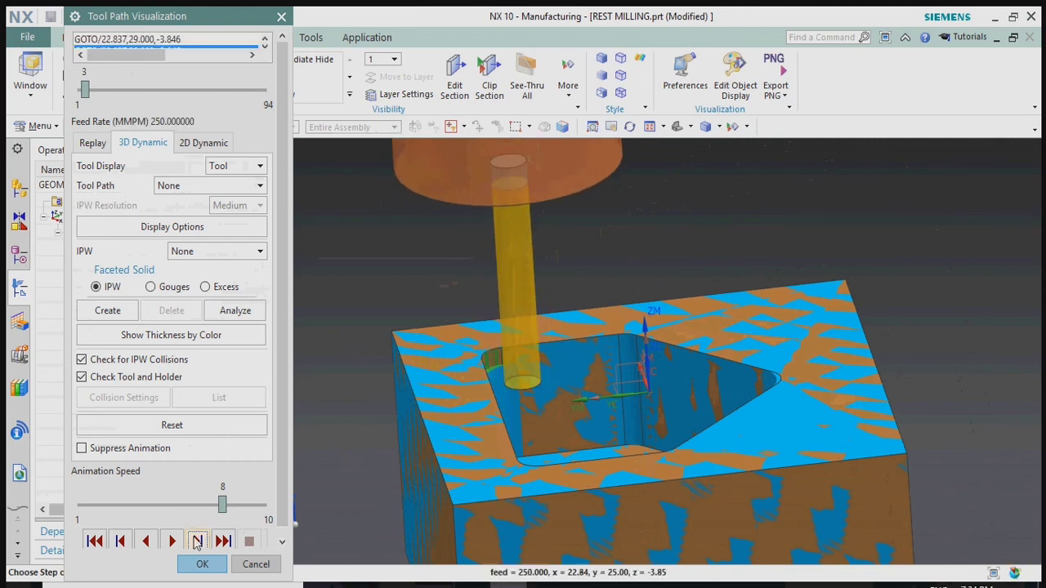
pyautogui.click(200, 541)
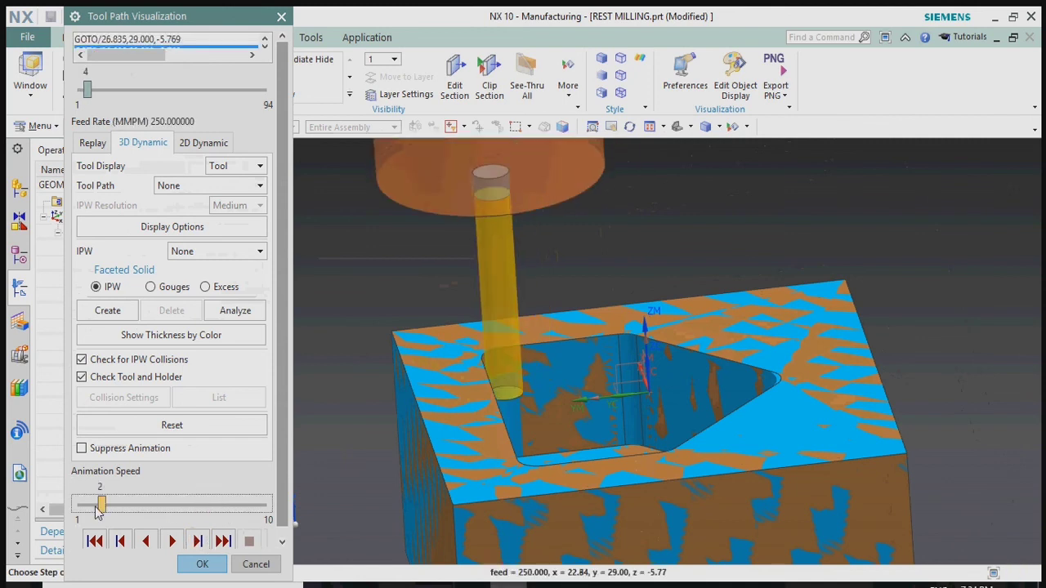
# Play the 3D Dynamic simulation at animation speed 2, stop it, and accept the REST_MILLING operation
pyautogui.click(171, 541)
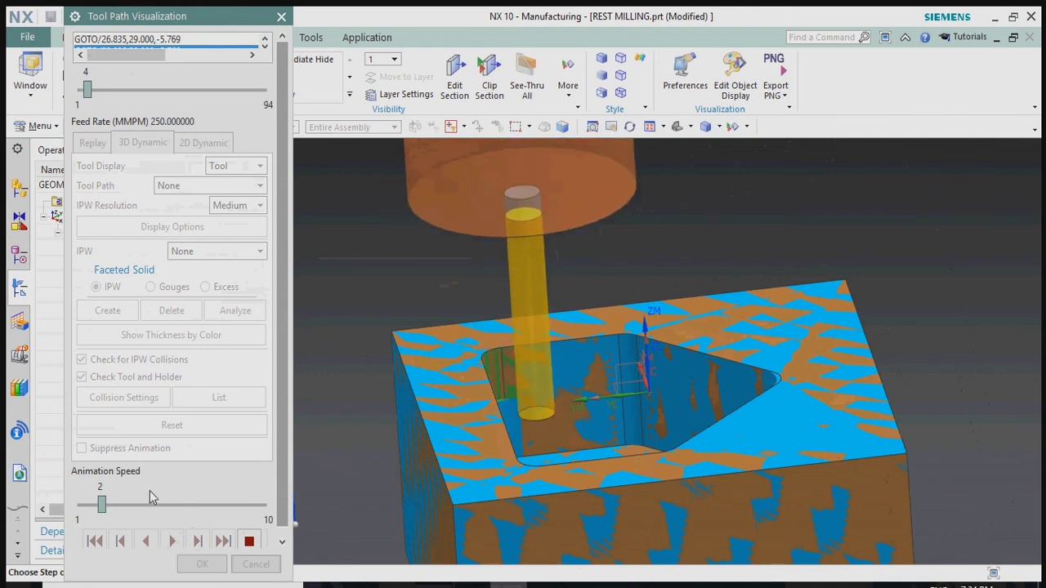
pyautogui.moveTo(537, 436); pyautogui.dragTo(555, 415, button='middle')
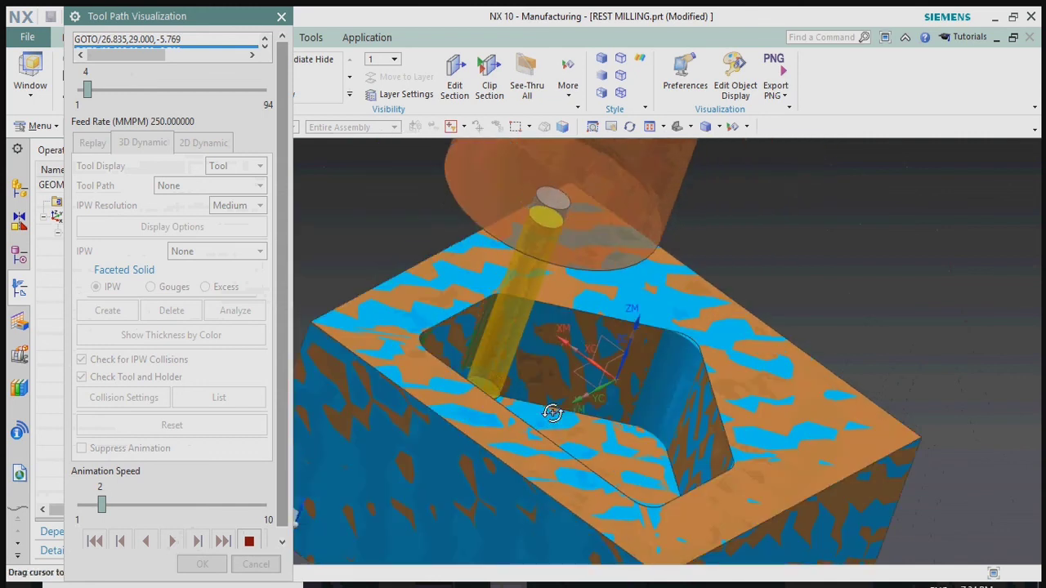
pyautogui.click(250, 541)
pyautogui.click(204, 564)
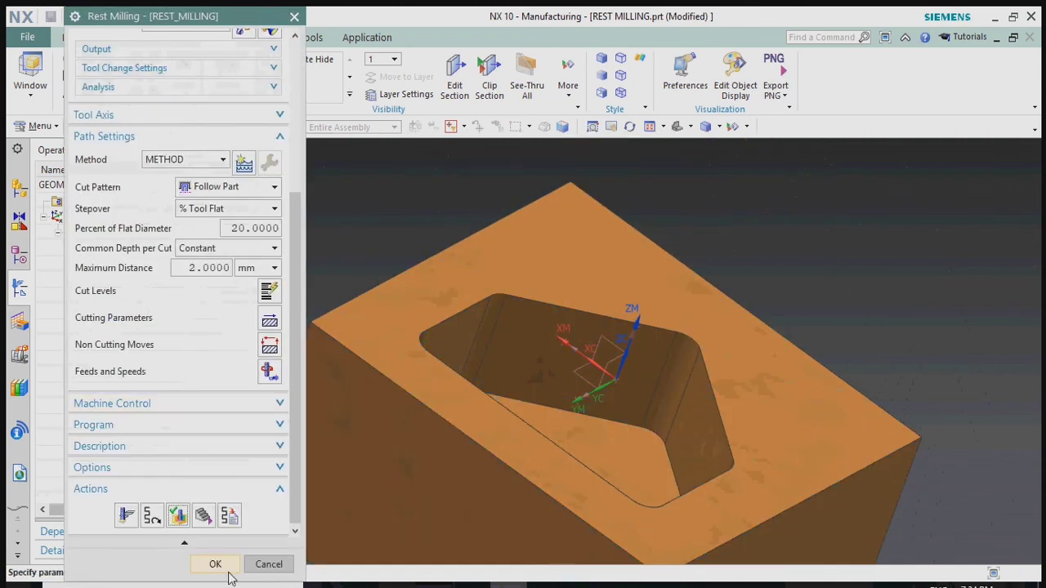
pyautogui.click(215, 564)
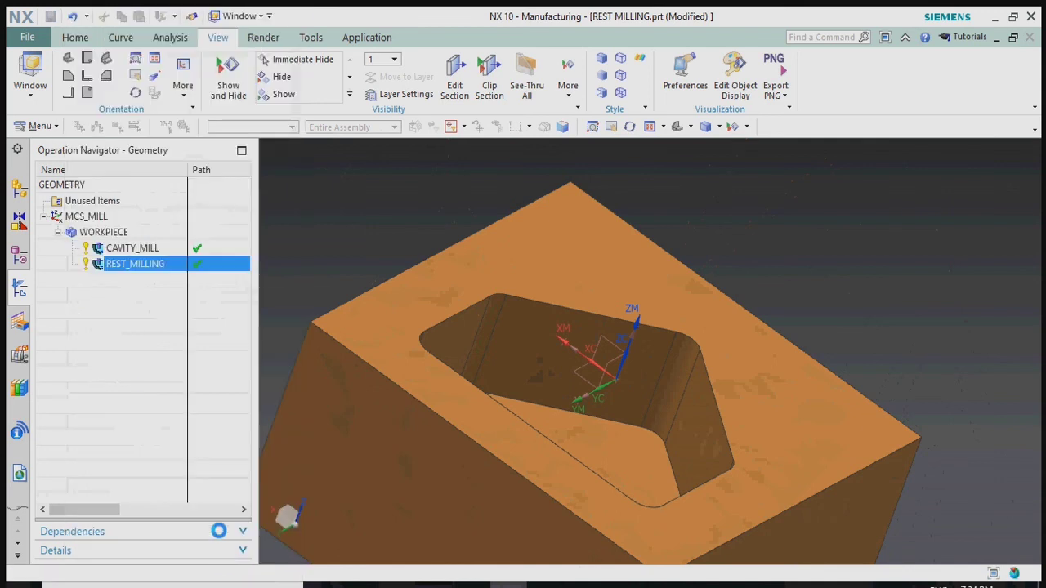
# Display the finished REST_MILLING tool path on the part and examine its moves in the pocket corners
pyautogui.click(140, 358)
pyautogui.scroll(-2, 659, 333)
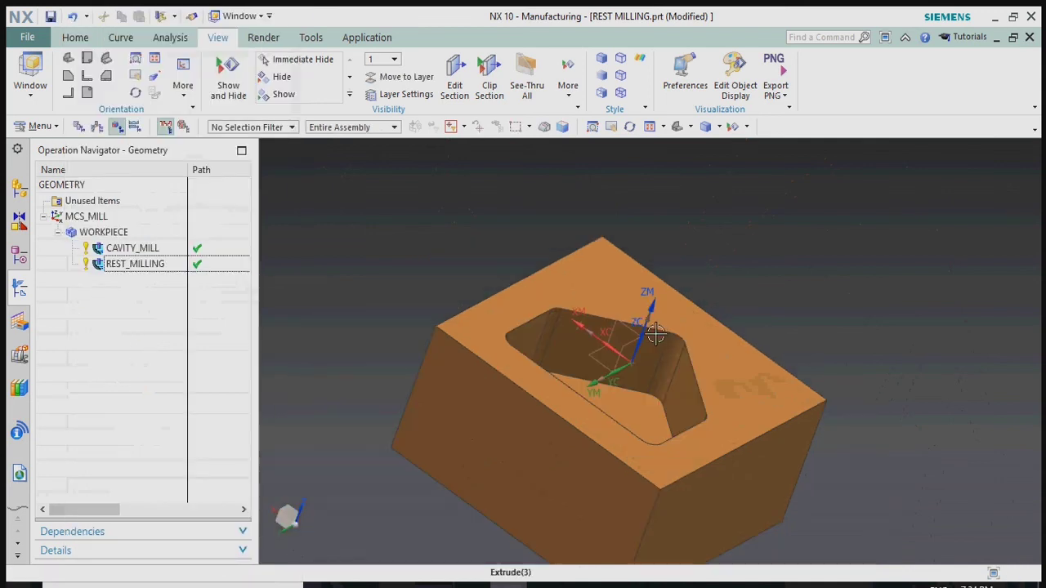
pyautogui.click(128, 265)
pyautogui.moveTo(658, 346); pyautogui.dragTo(549, 392, button='middle')
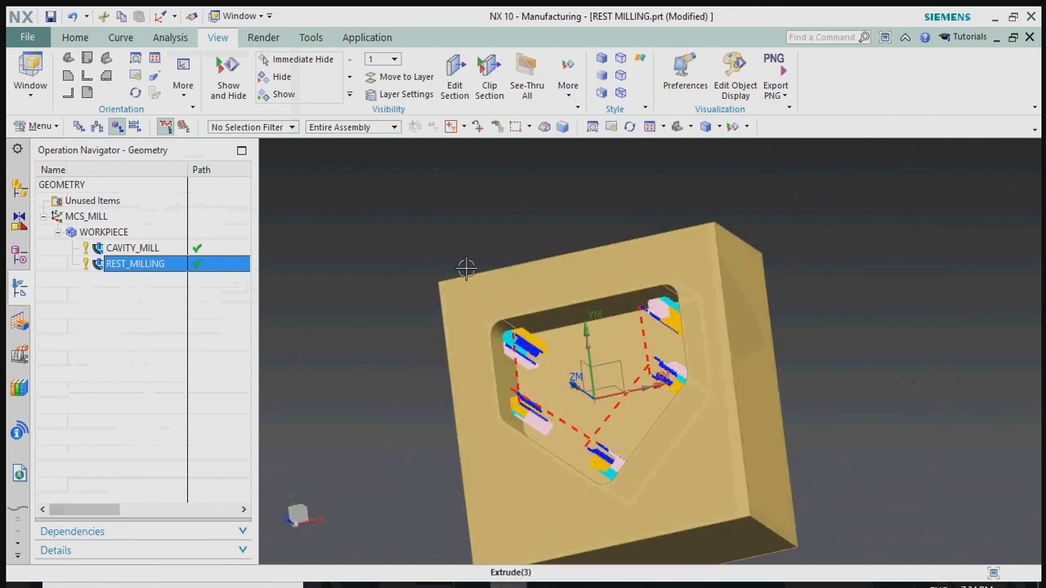
pyautogui.moveTo(367, 292); pyautogui.dragTo(411, 289, button='middle')
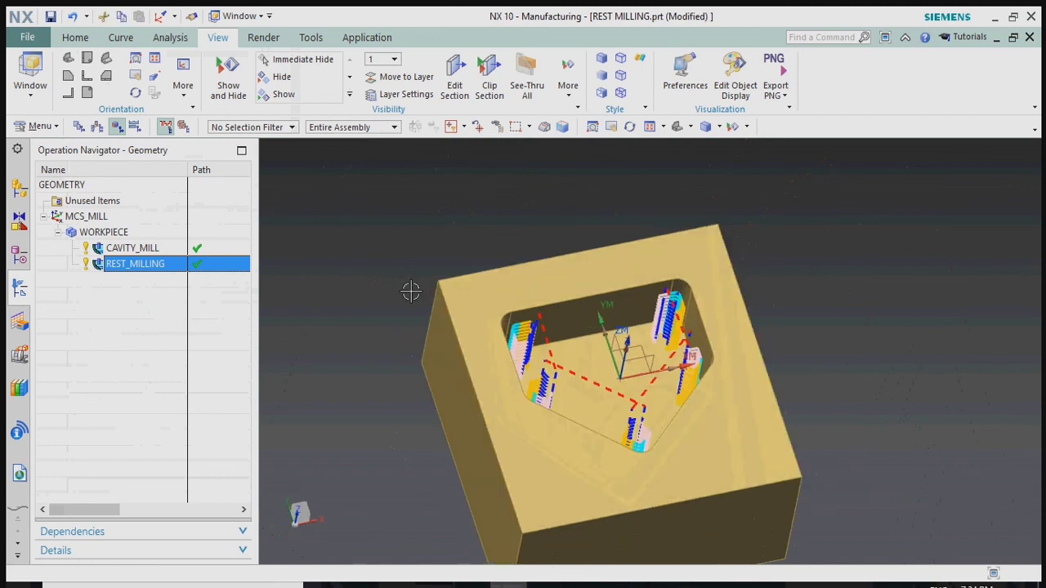